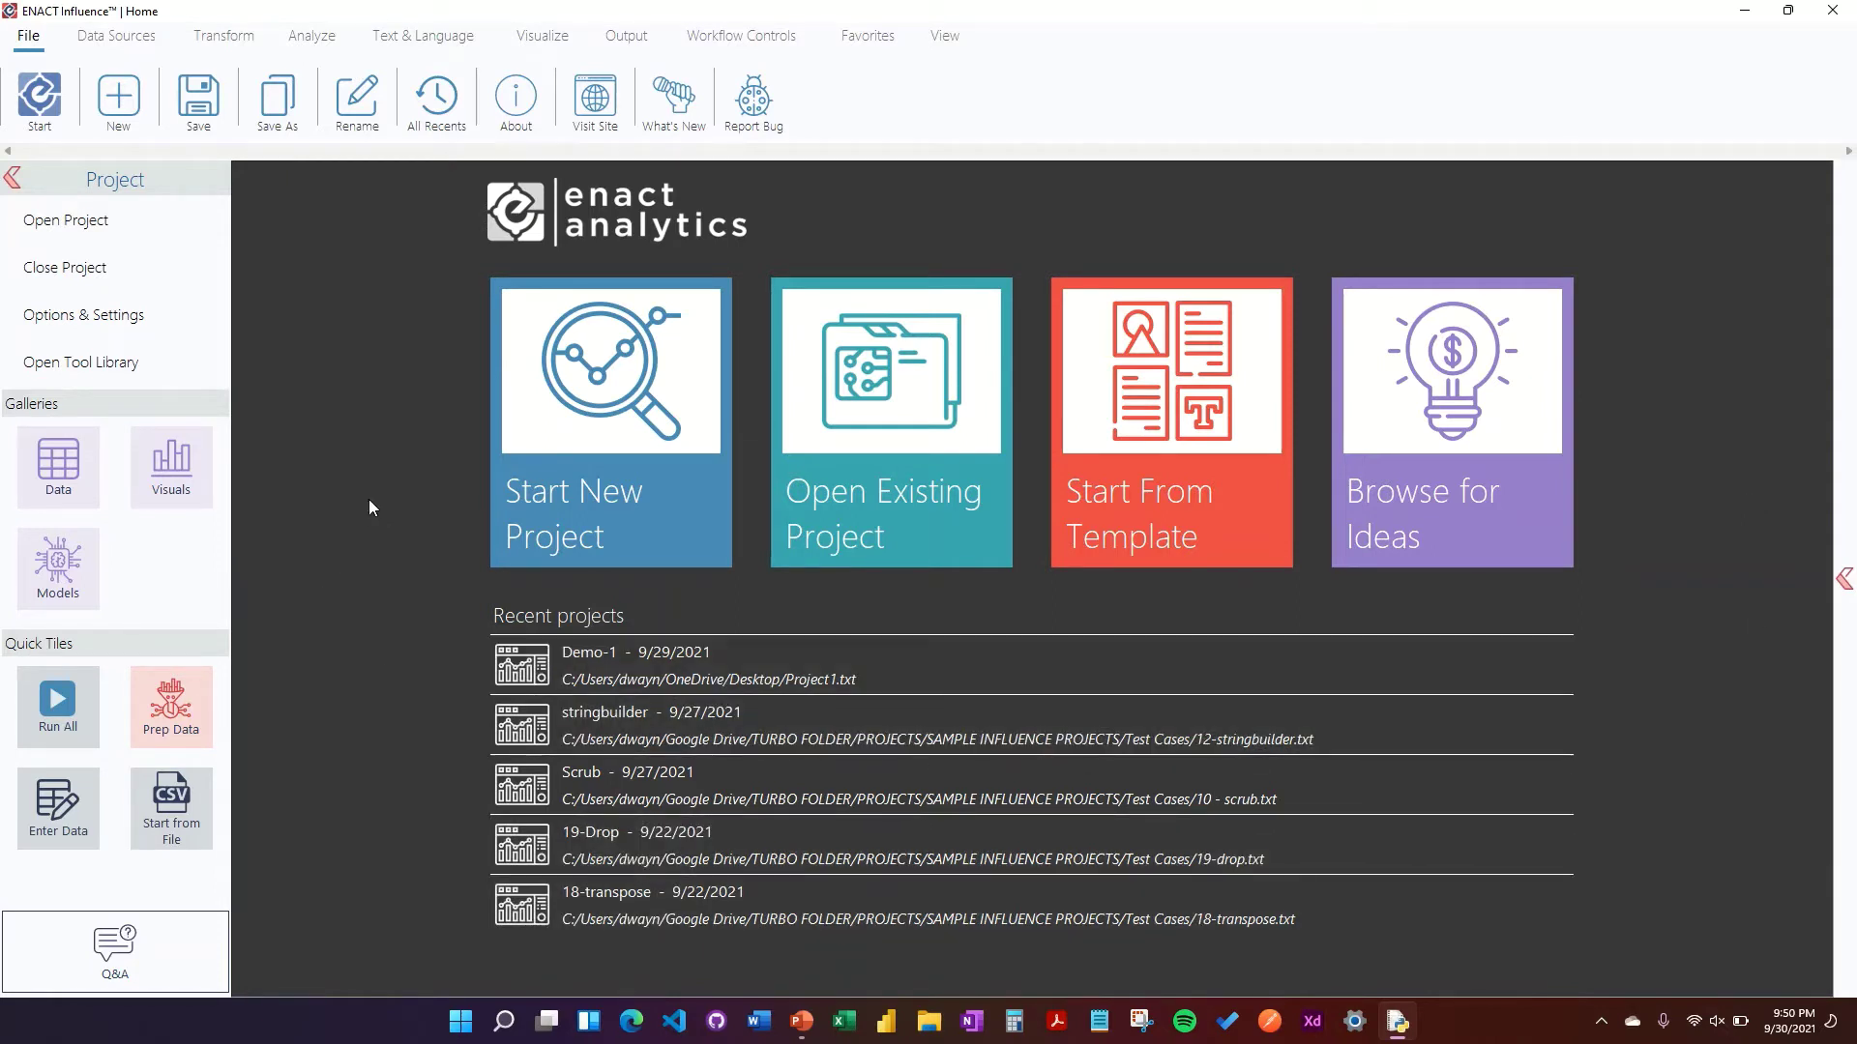
Step: Create a new project named Excel-Data and expand the workflow pane
{"action": "left_click", "coordinate": [119, 97]}
{"action": "type", "text": "E"}
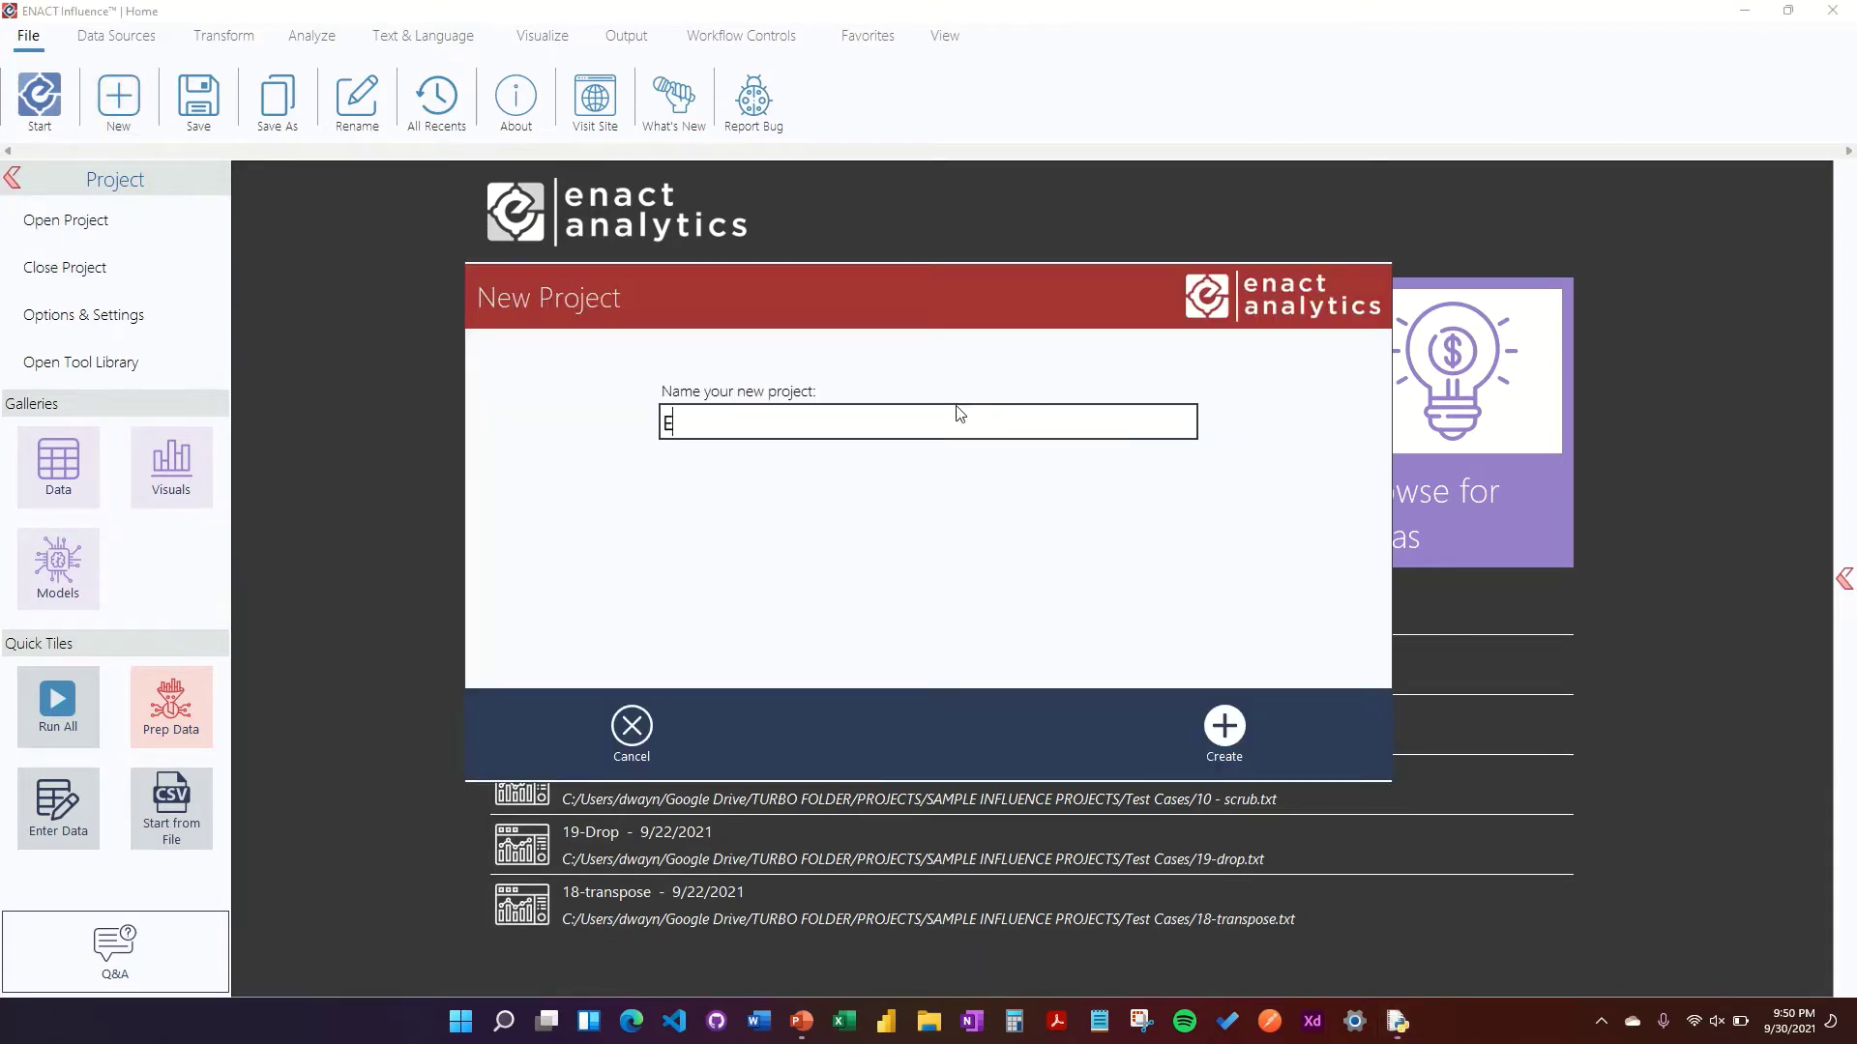
{"action": "type", "text": "xcel-Data"}
{"action": "left_click", "coordinate": [1222, 728]}
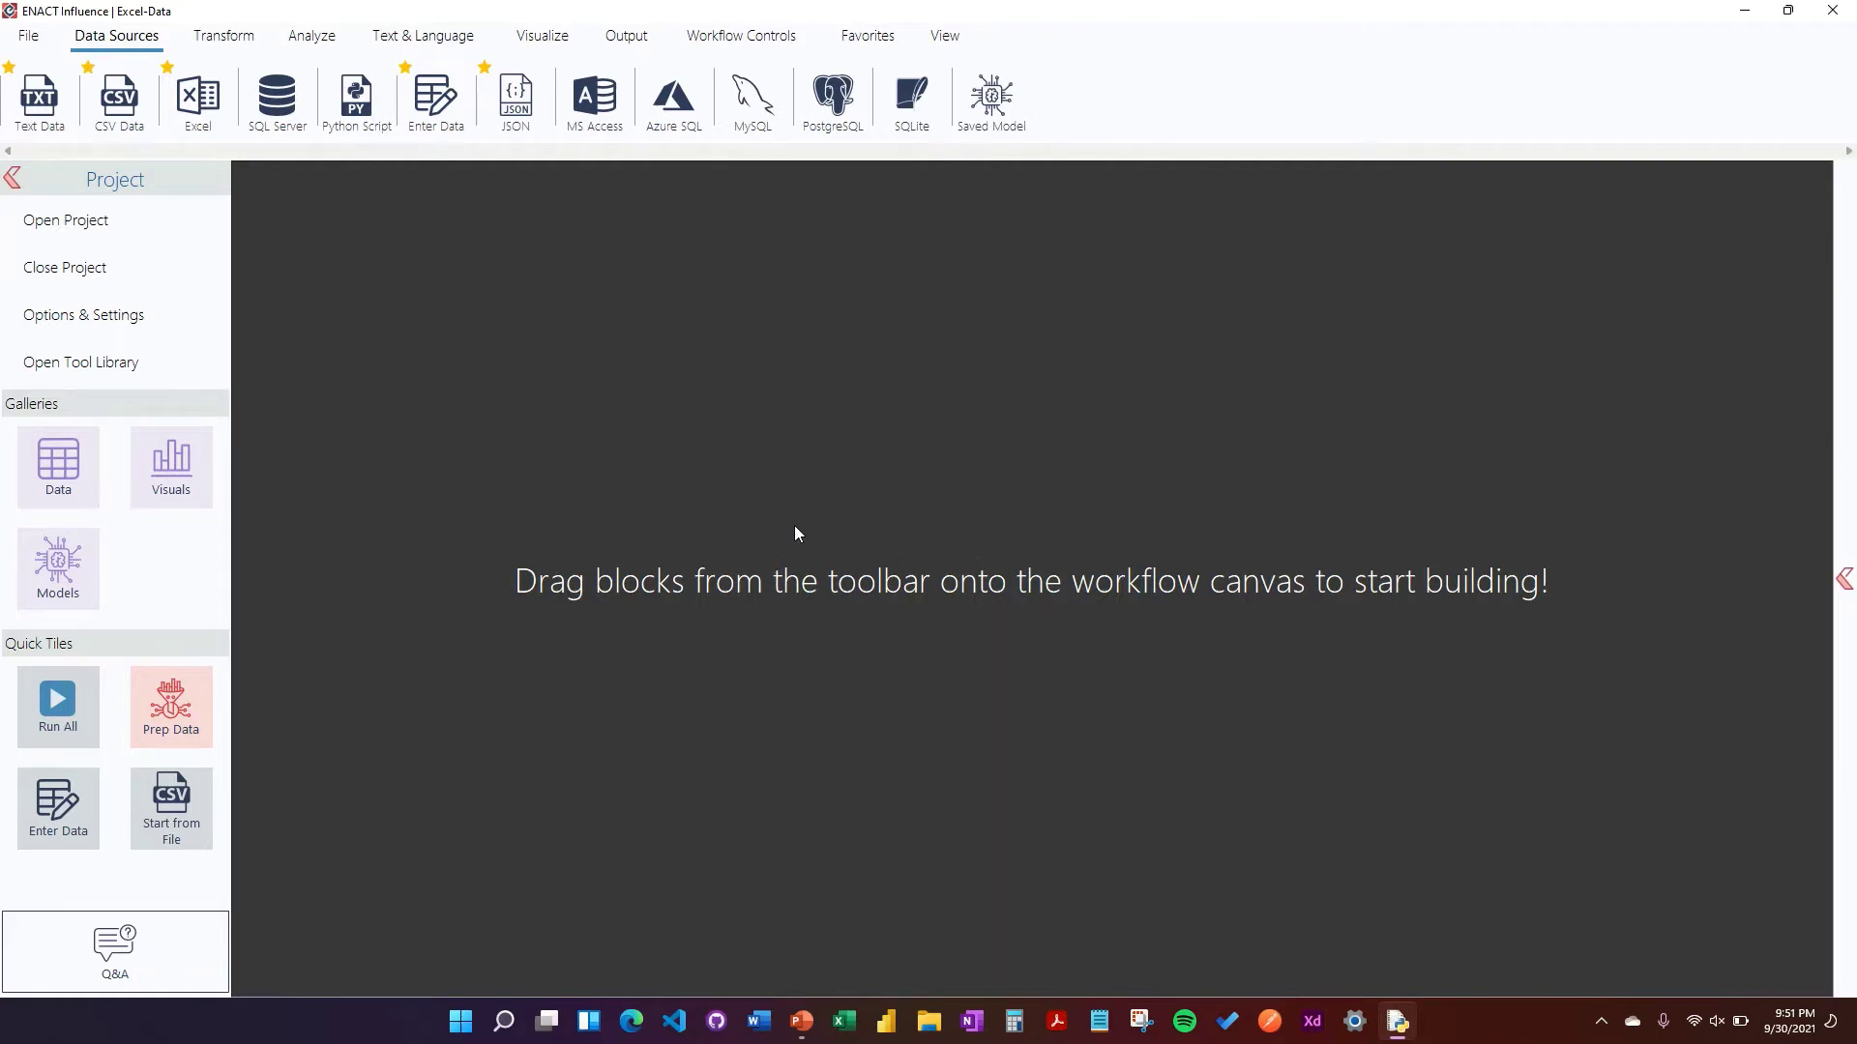
{"action": "left_click", "coordinate": [1849, 324]}
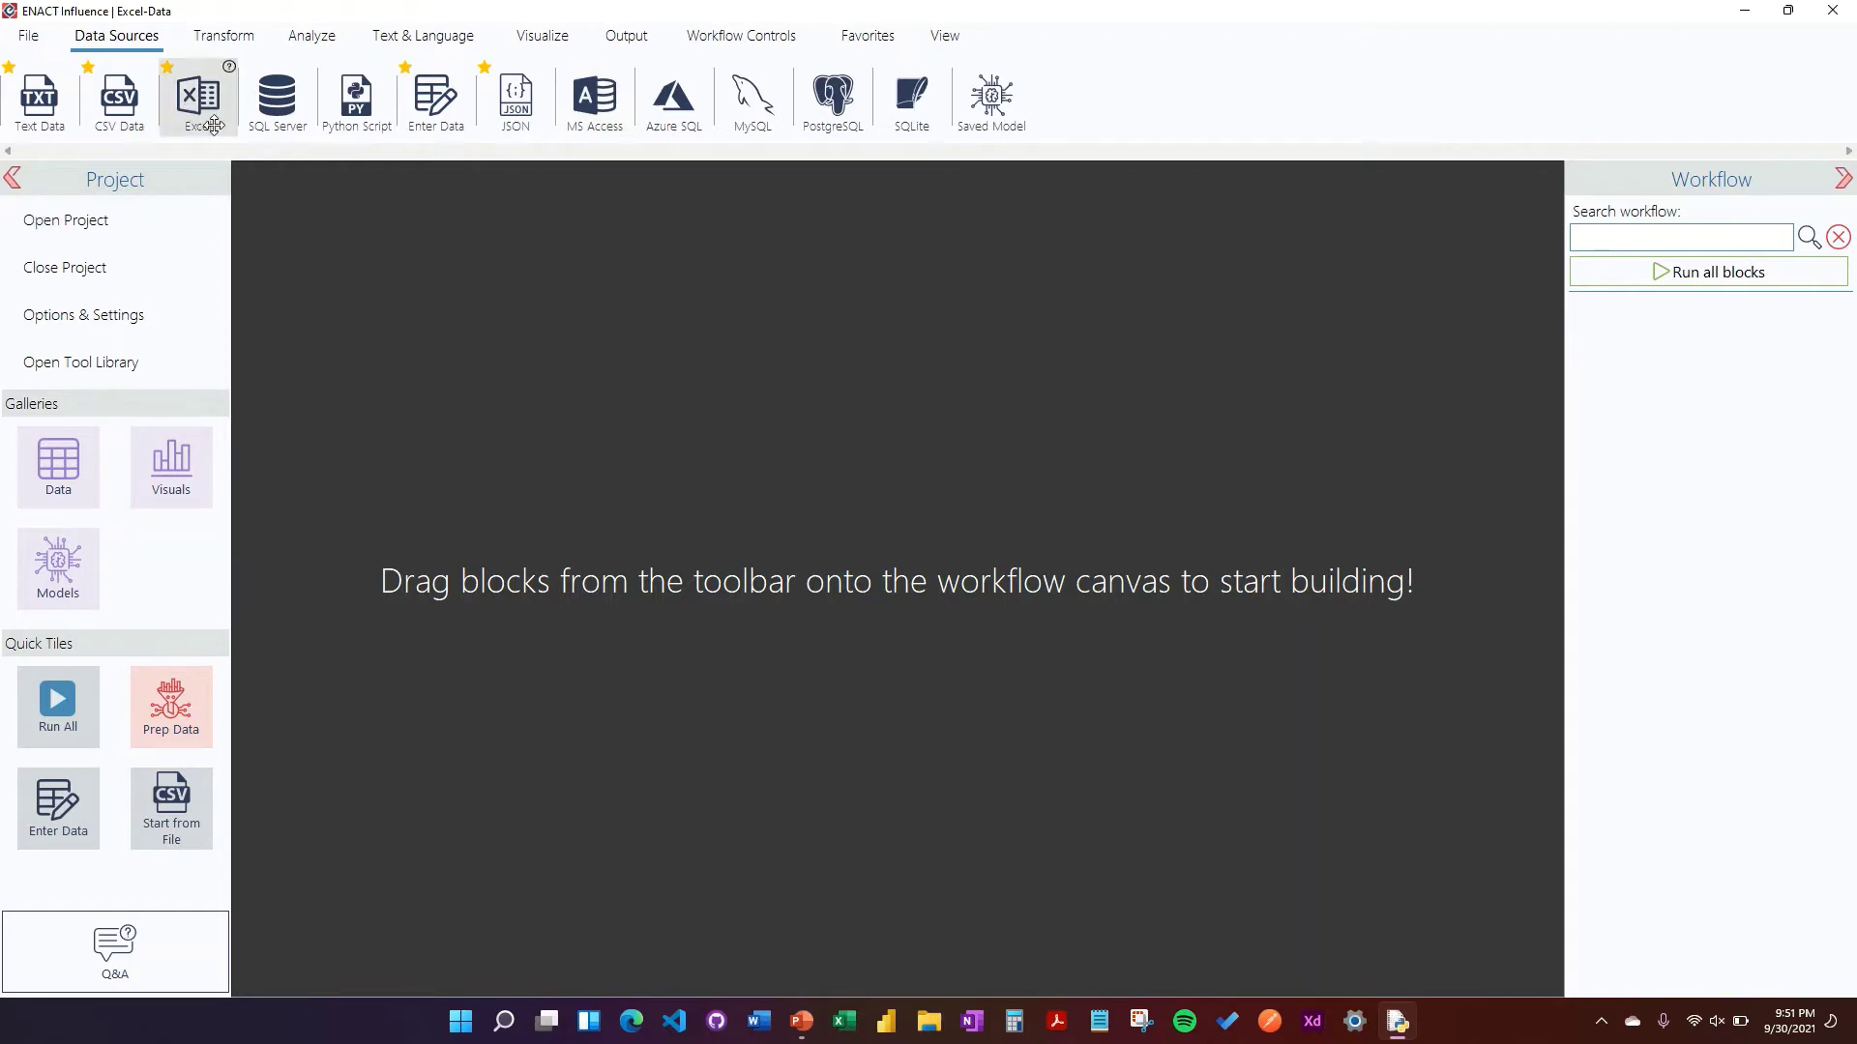
{"action": "mouse_move", "coordinate": [226, 68]}
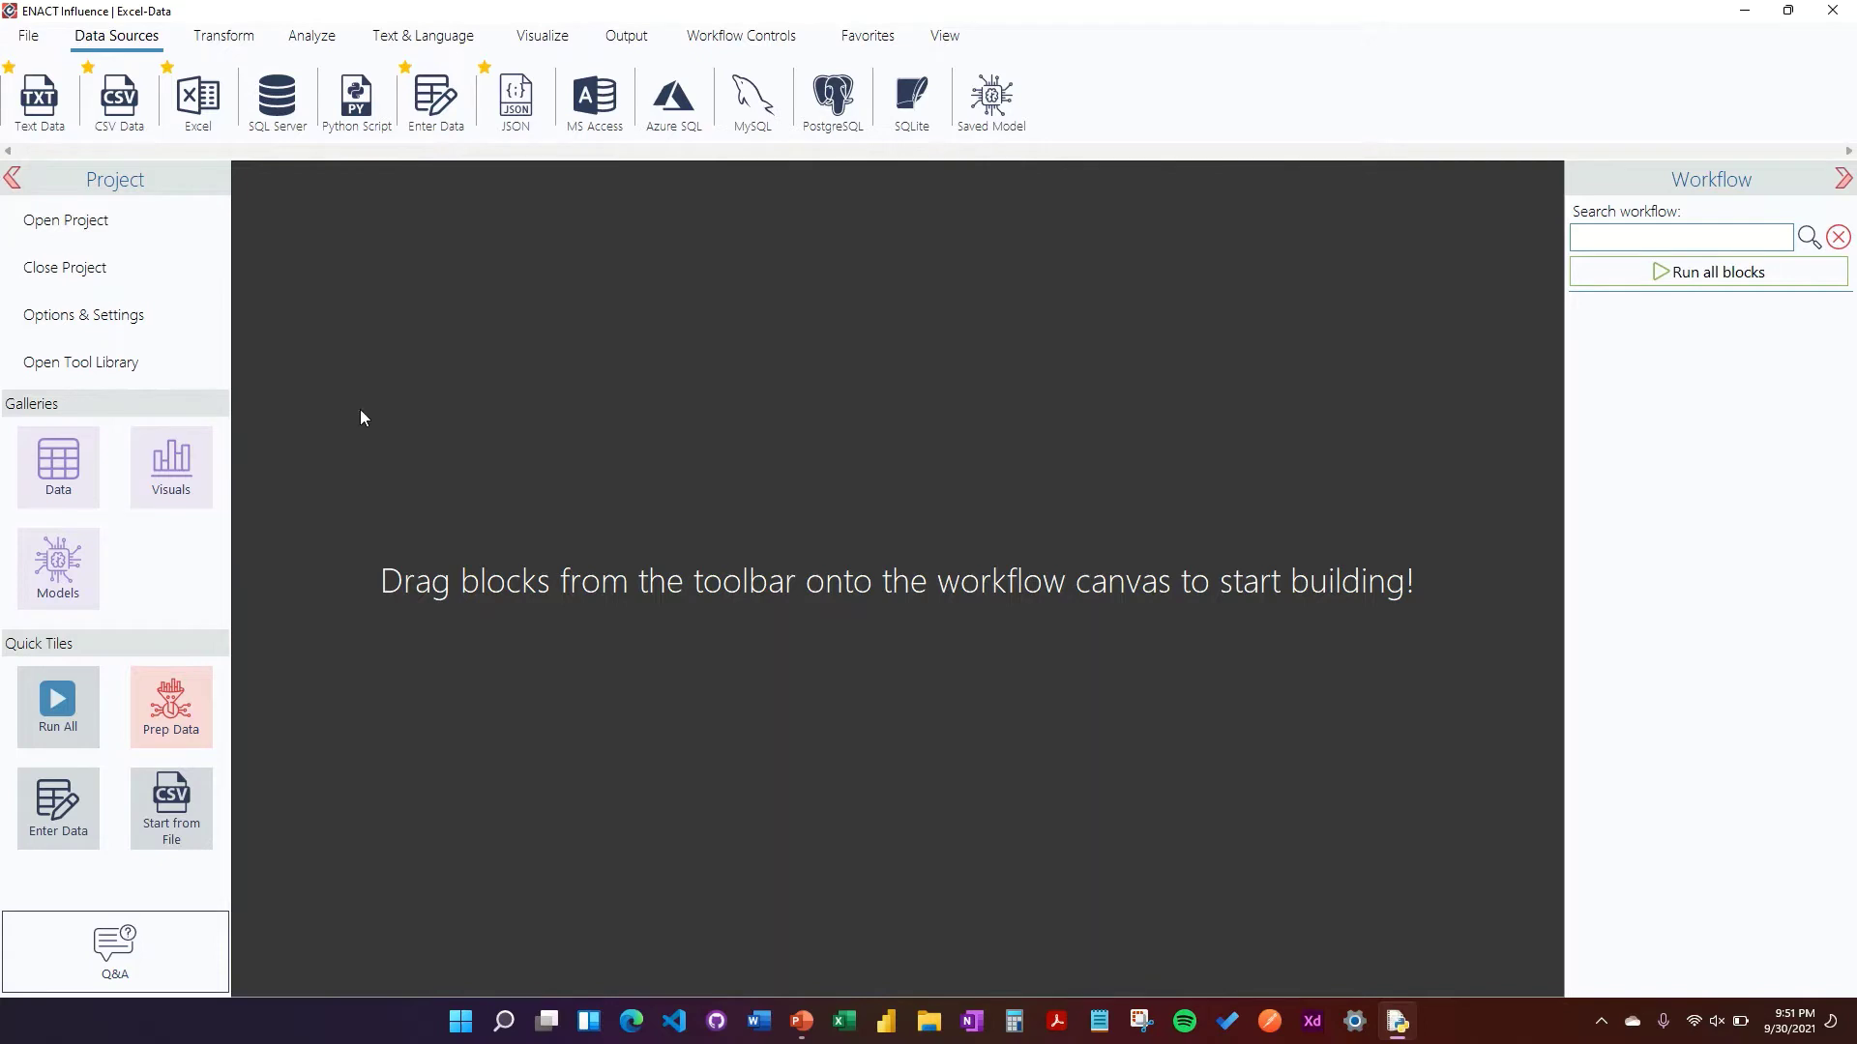
Step: Open the tool library and browse through its available blocks
{"action": "left_click", "coordinate": [134, 374]}
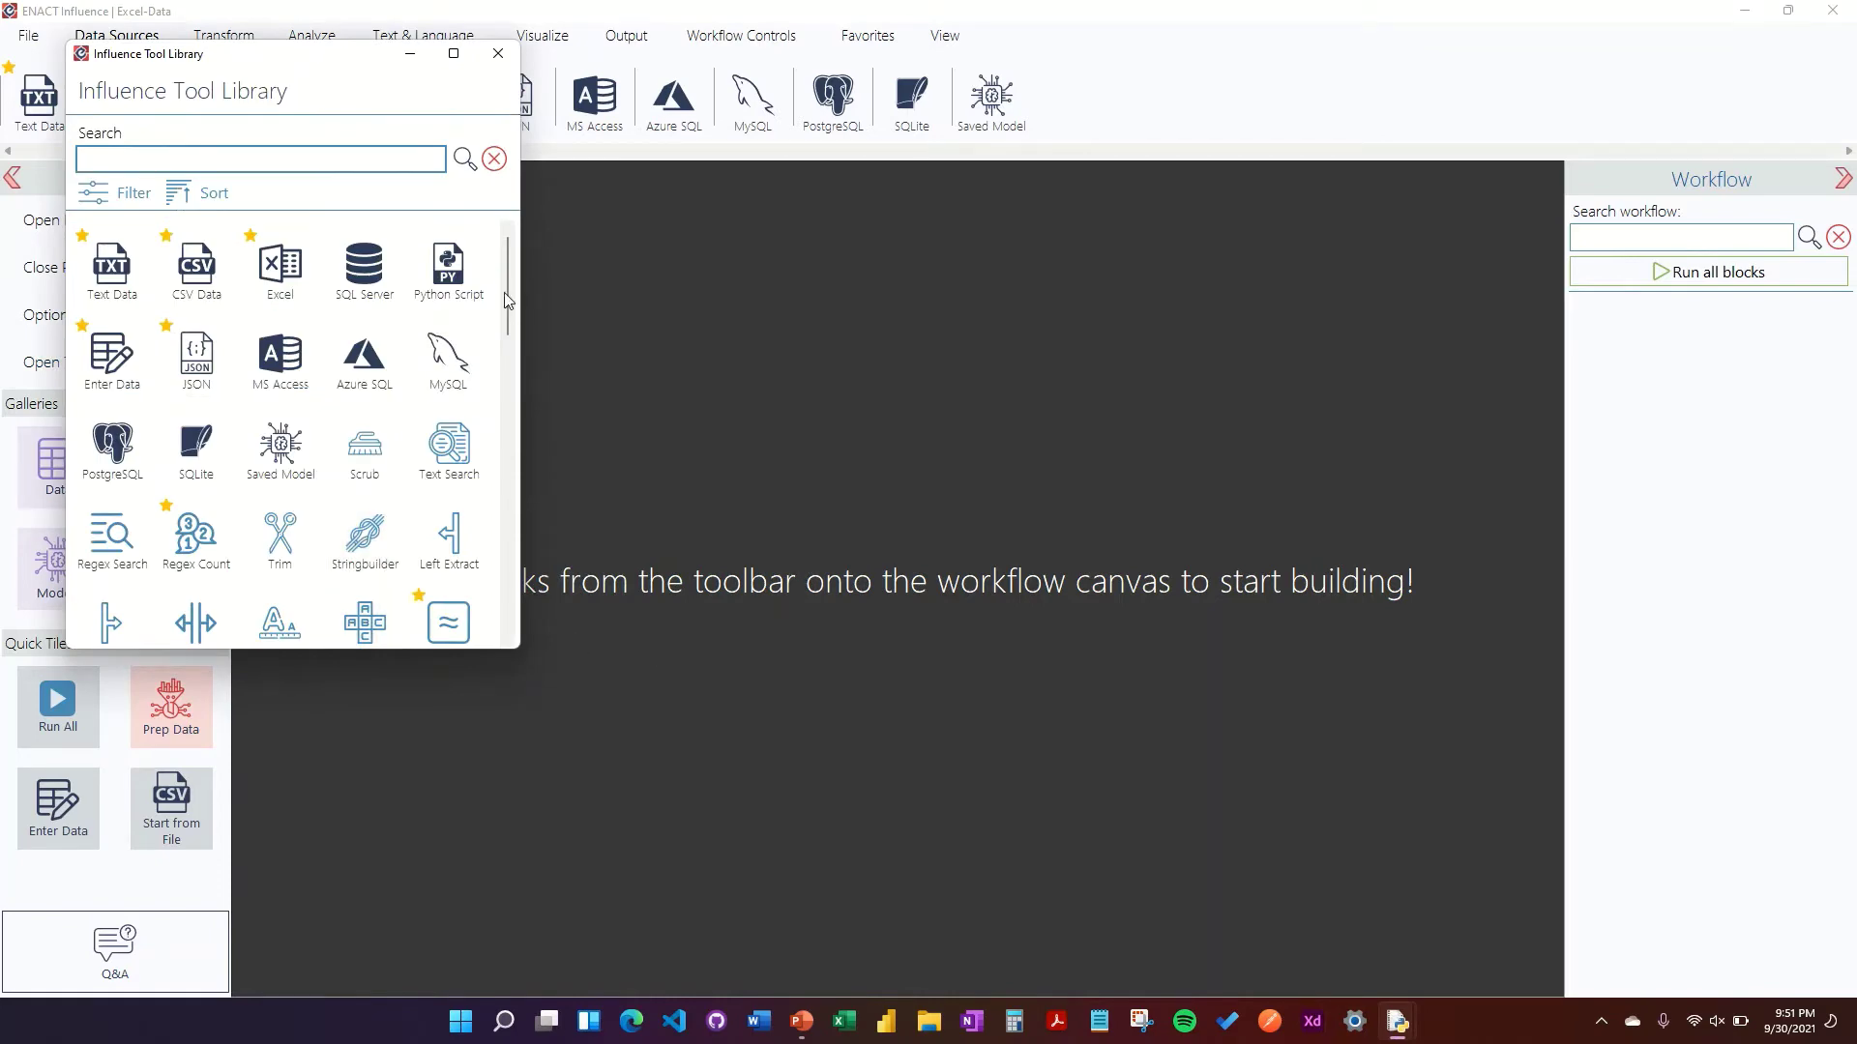
{"action": "scroll", "coordinate": [513, 321], "scroll_direction": "down", "scroll_amount": 1}
{"action": "scroll", "coordinate": [508, 236], "scroll_direction": "down", "scroll_amount": 10}
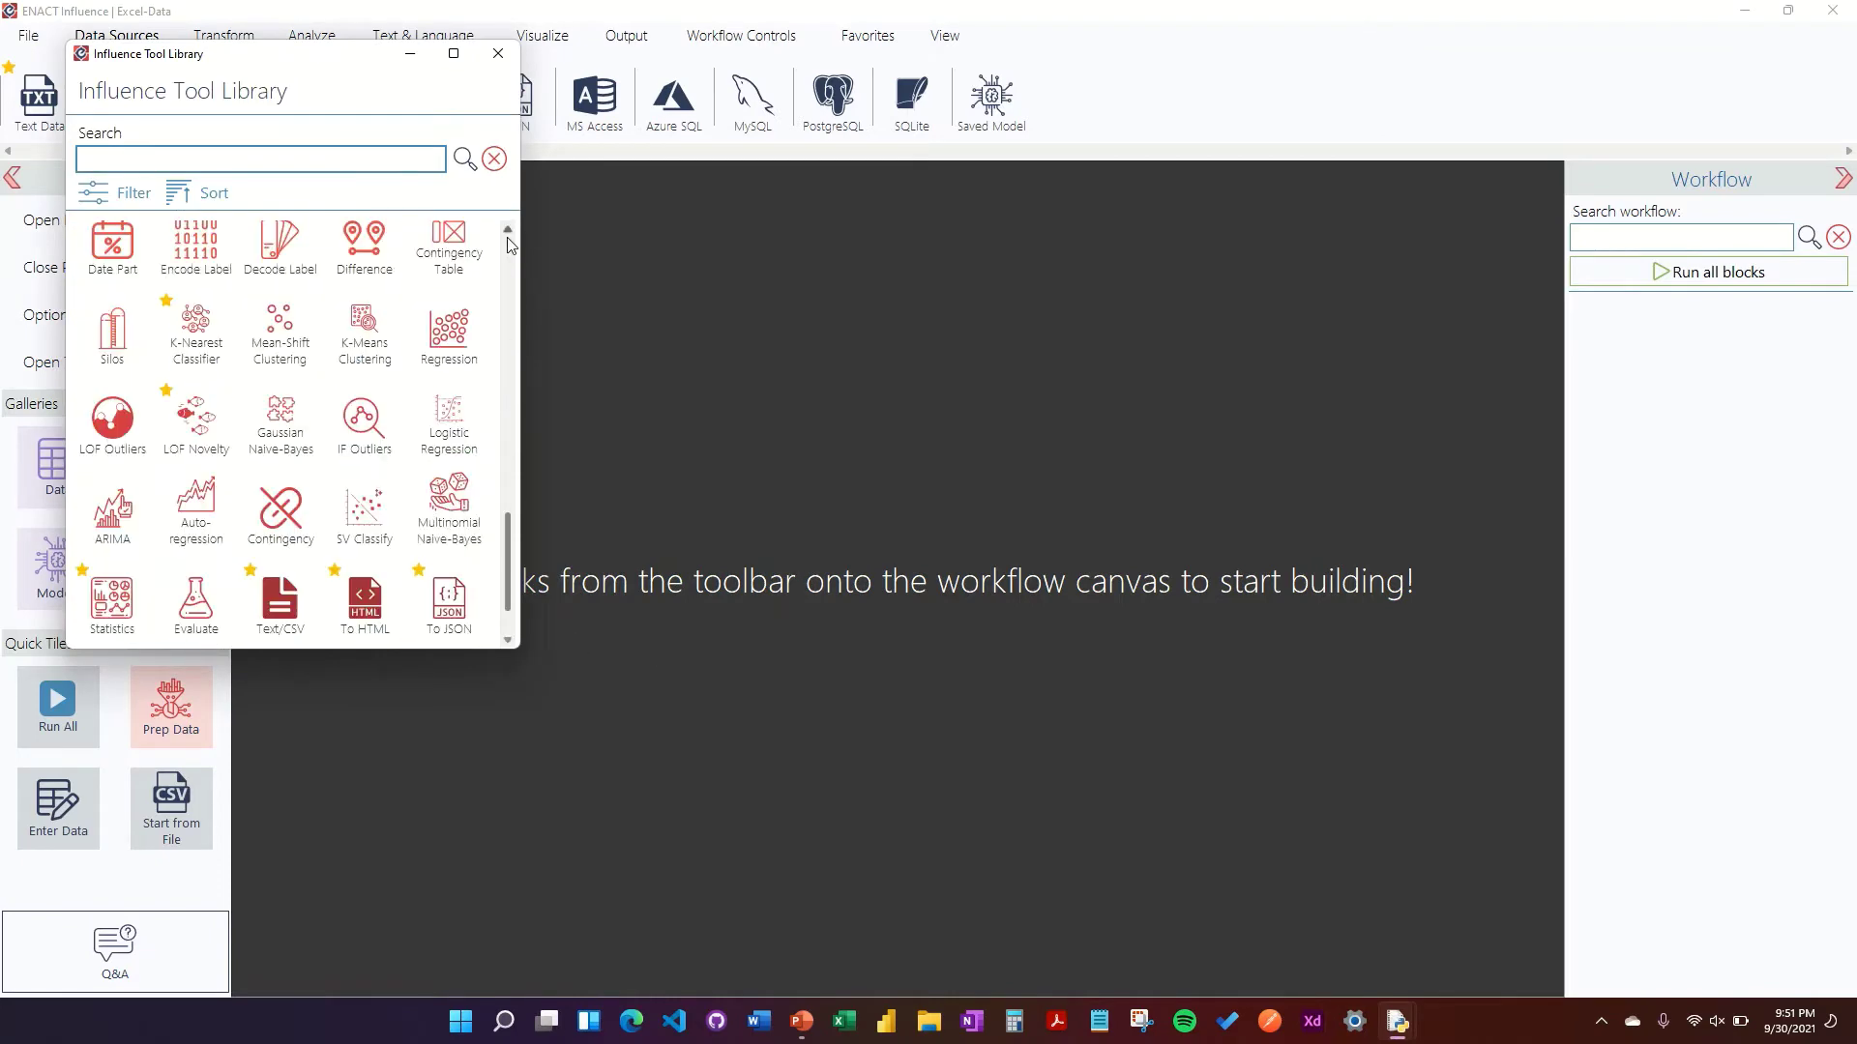
{"action": "scroll", "coordinate": [510, 271], "scroll_direction": "up", "scroll_amount": 10}
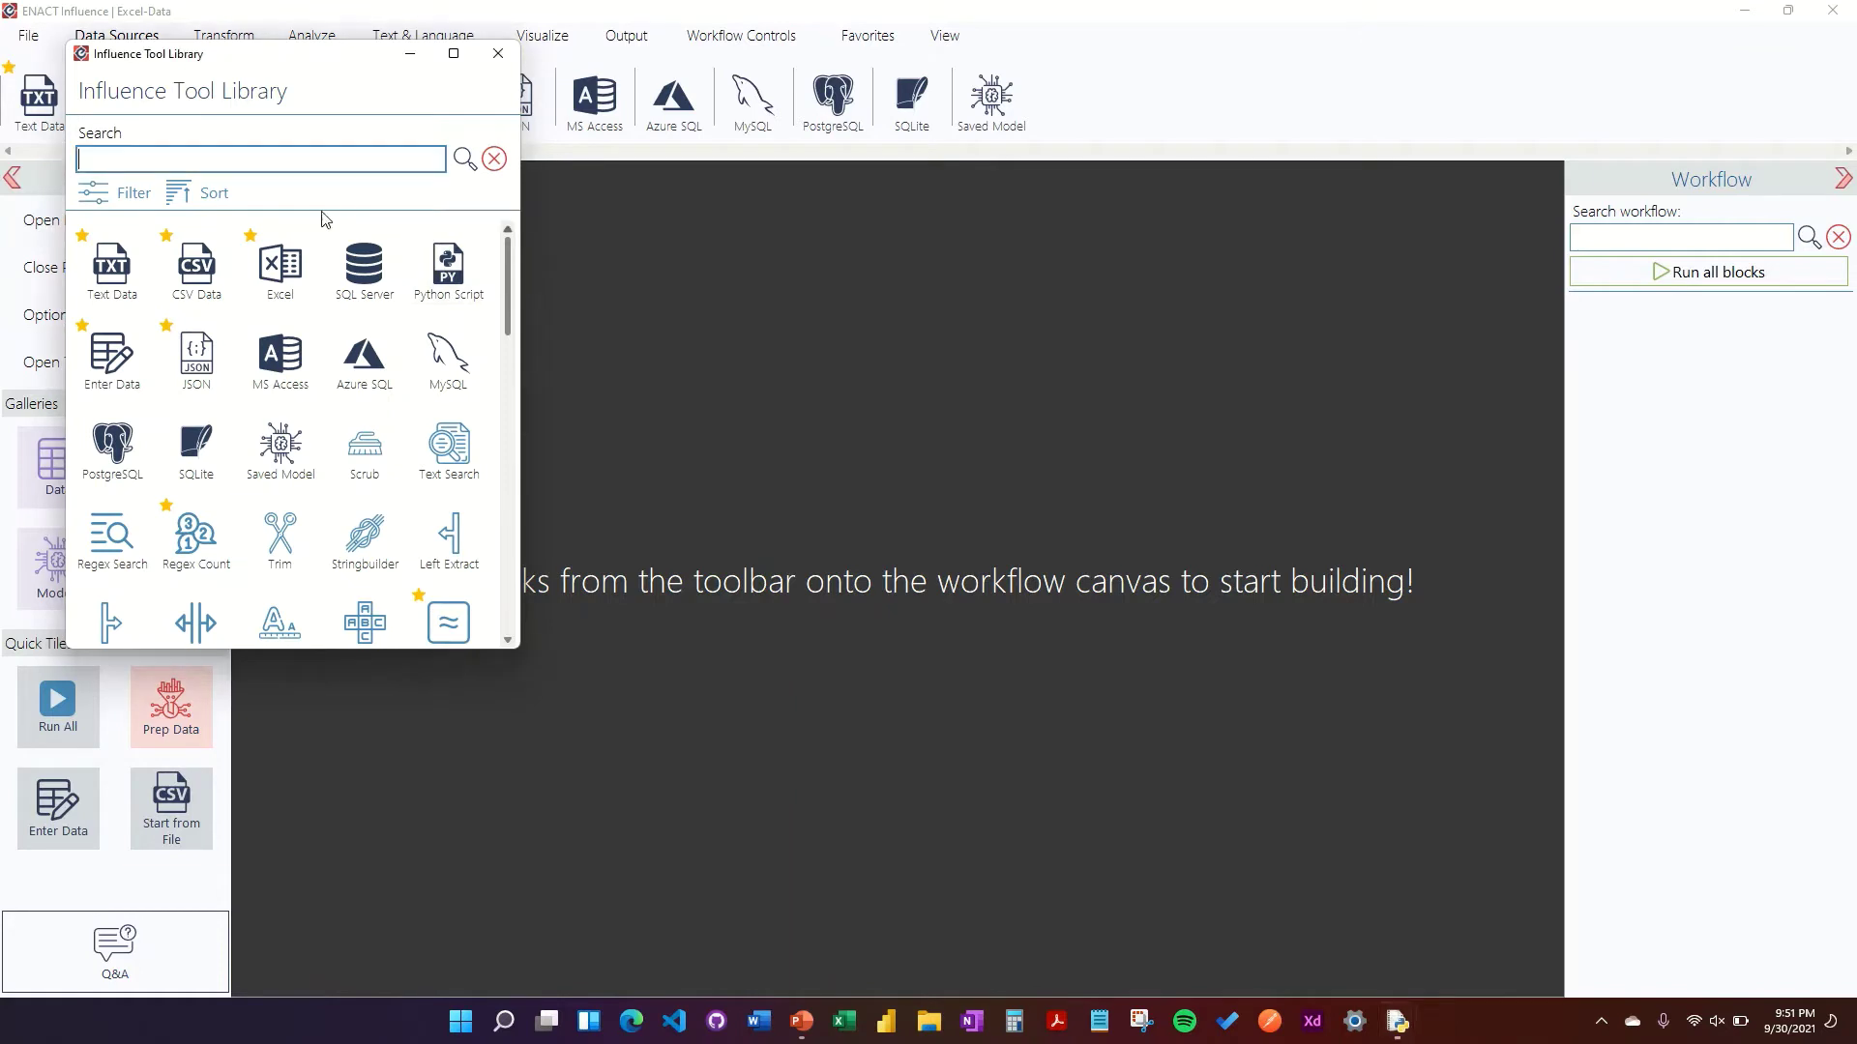
Step: Try out the tool library's Data Sources filter and view the sort options, leaving the list unfiltered and unsorted
{"action": "left_click", "coordinate": [134, 193]}
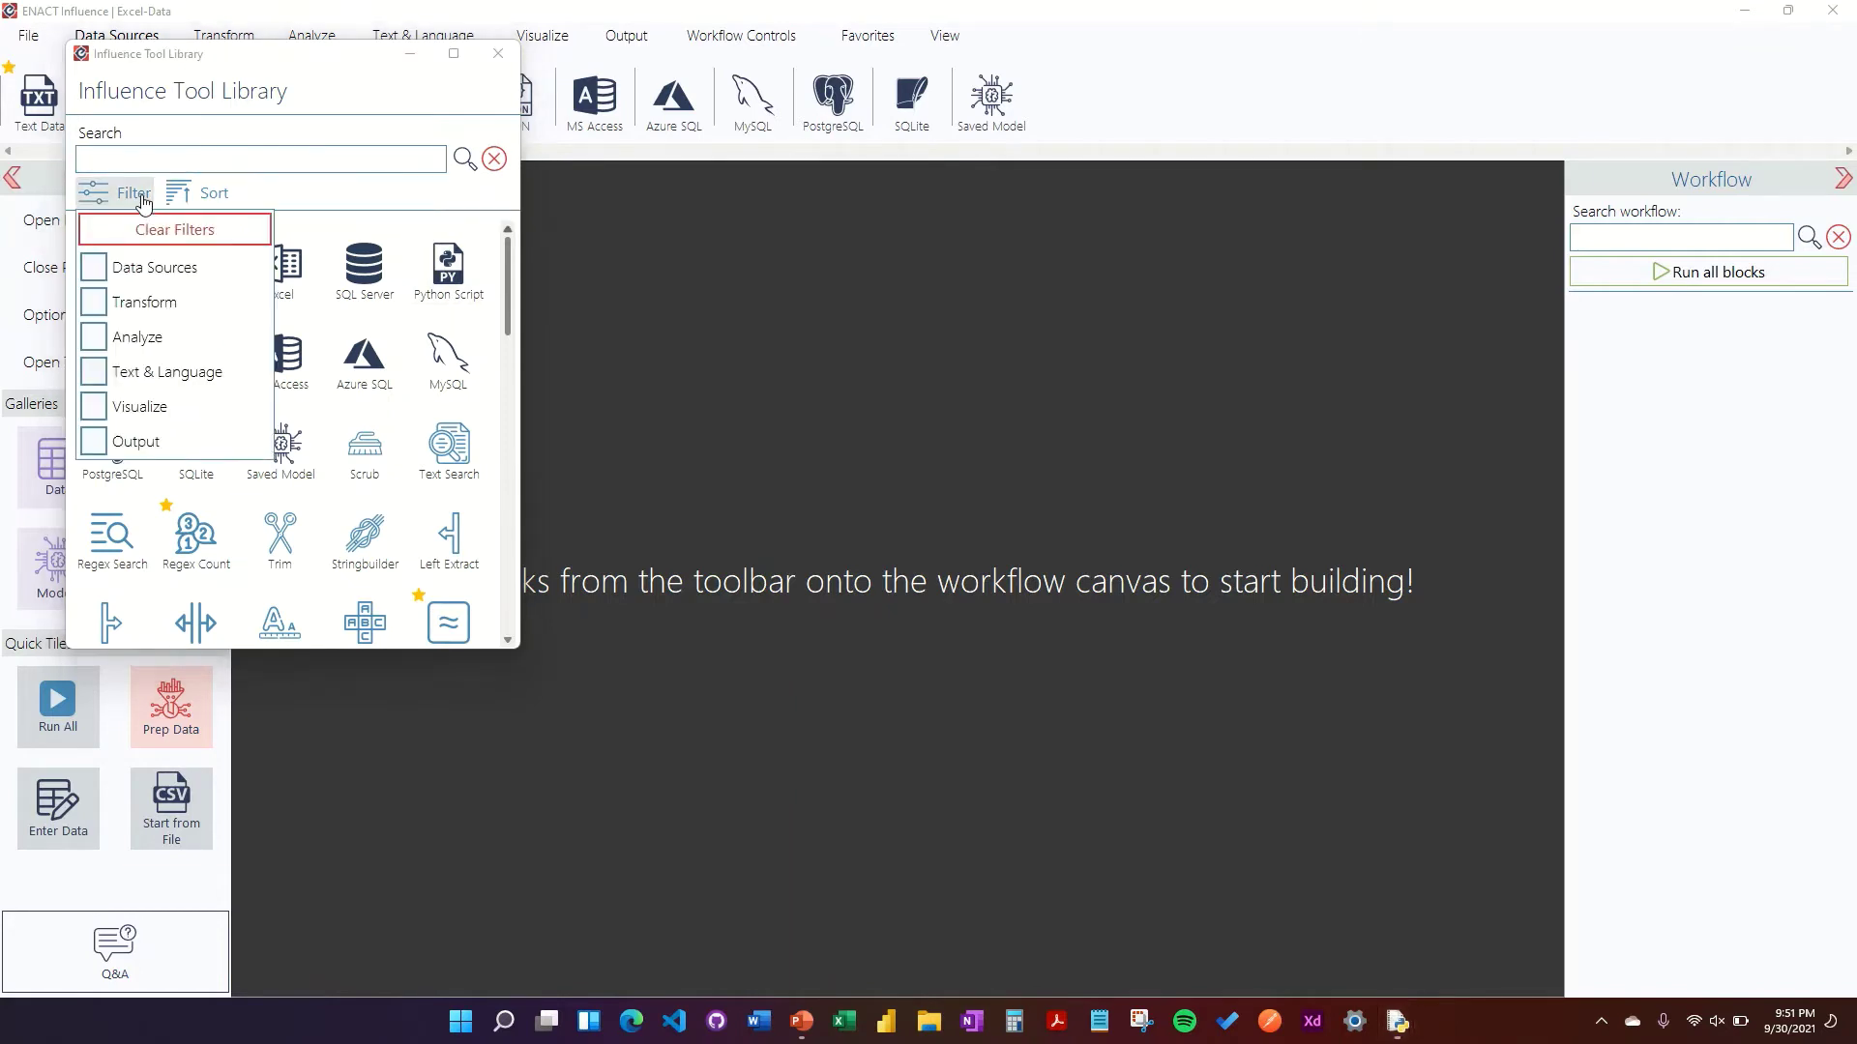
{"action": "left_click", "coordinate": [94, 268]}
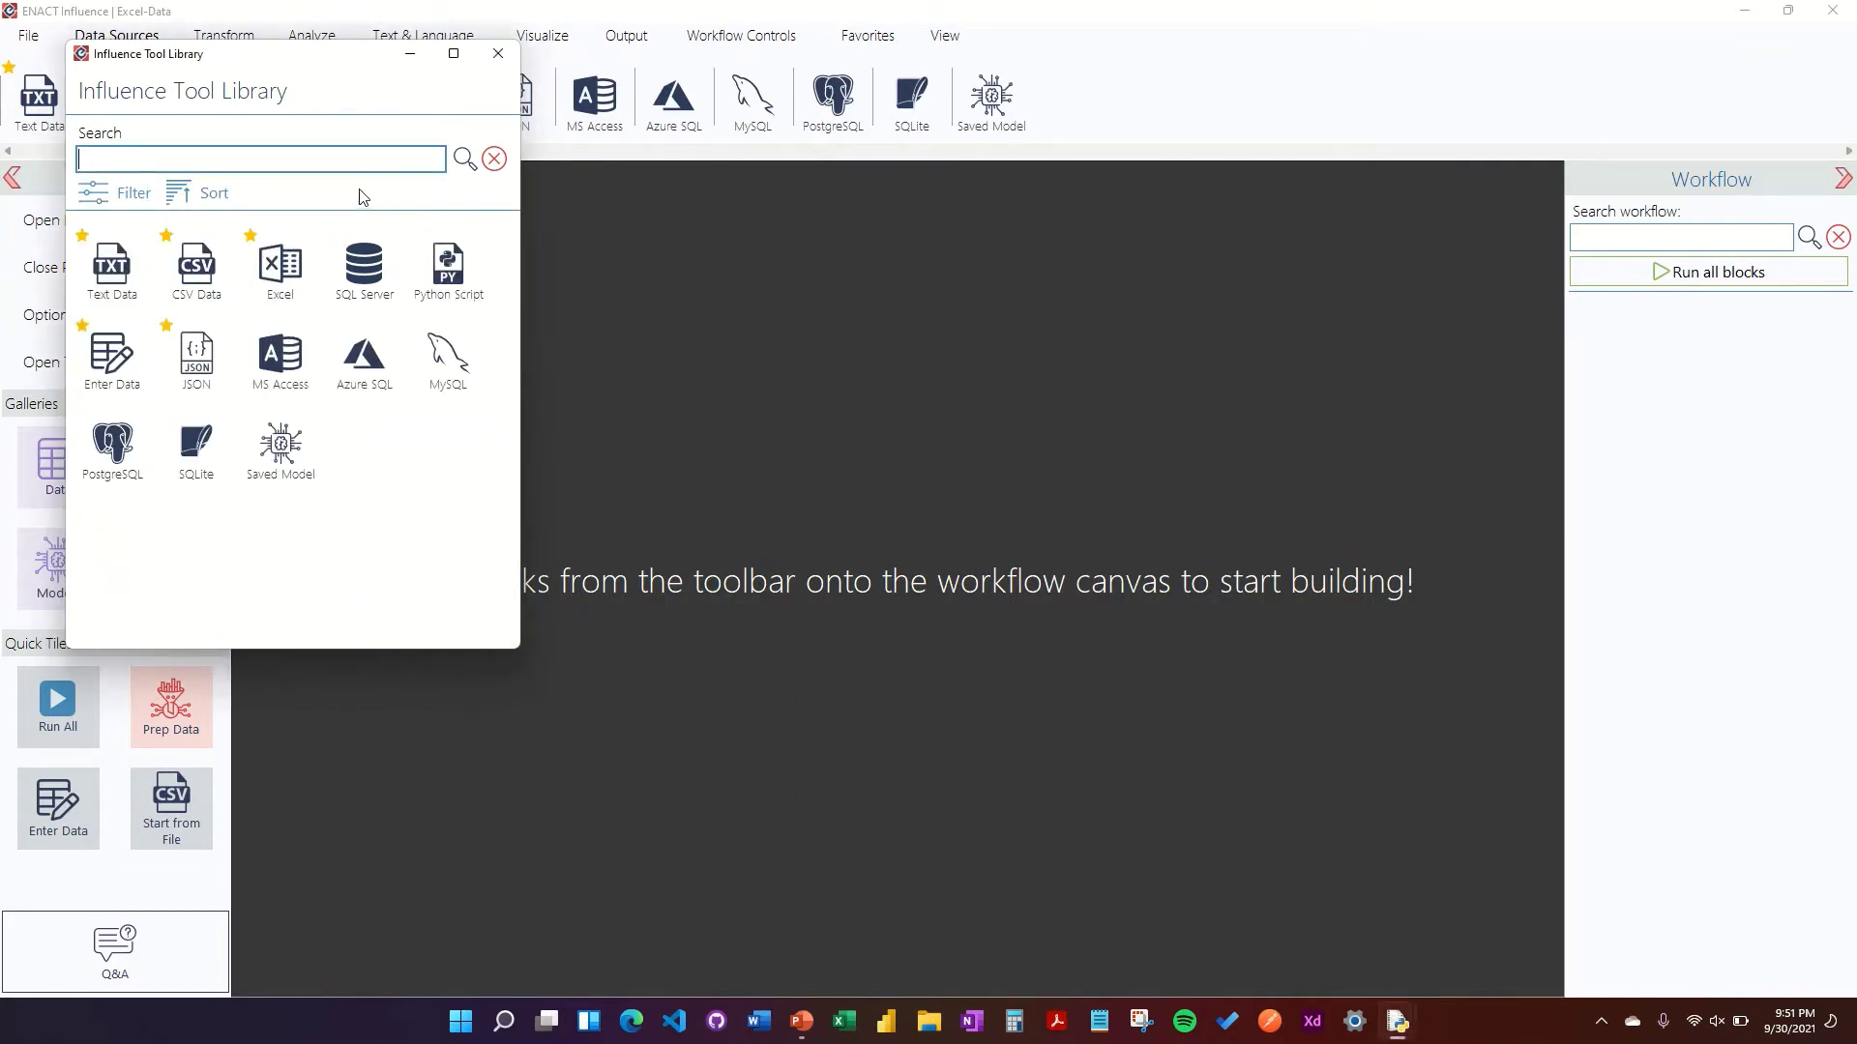
{"action": "left_click", "coordinate": [126, 192]}
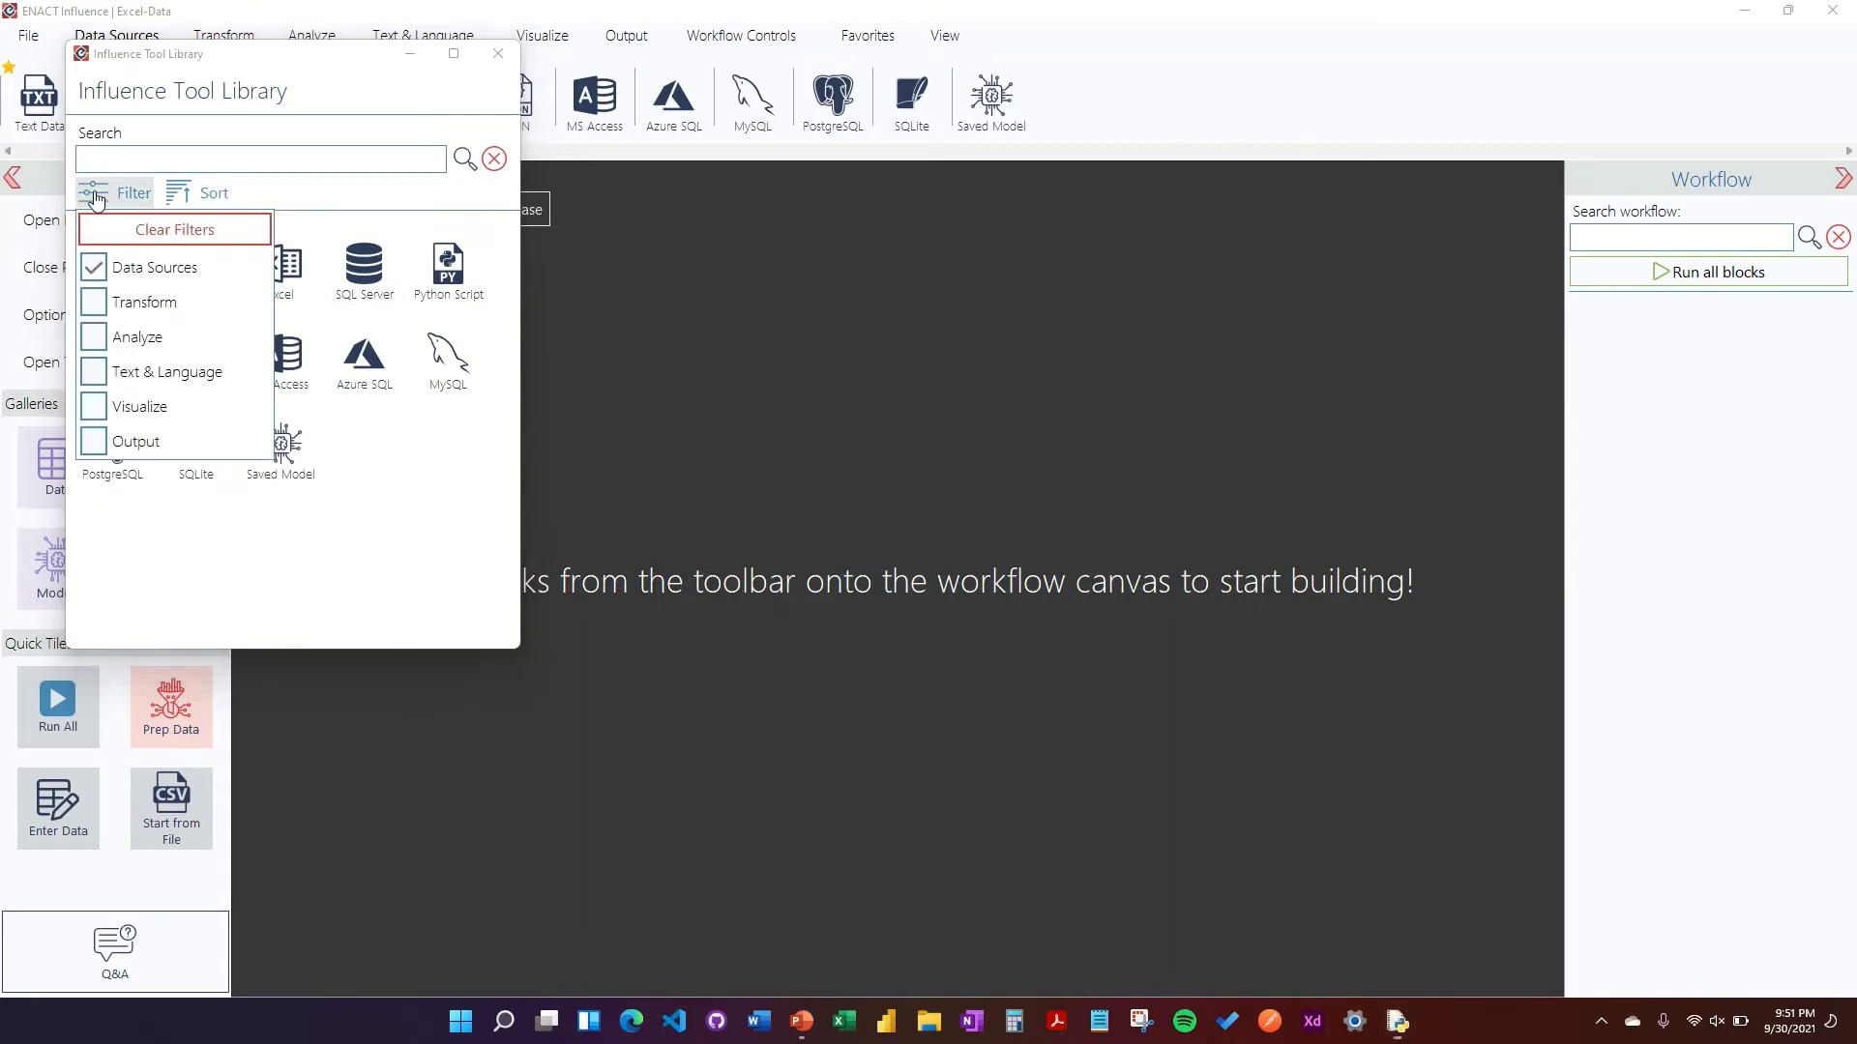
{"action": "left_click", "coordinate": [174, 229]}
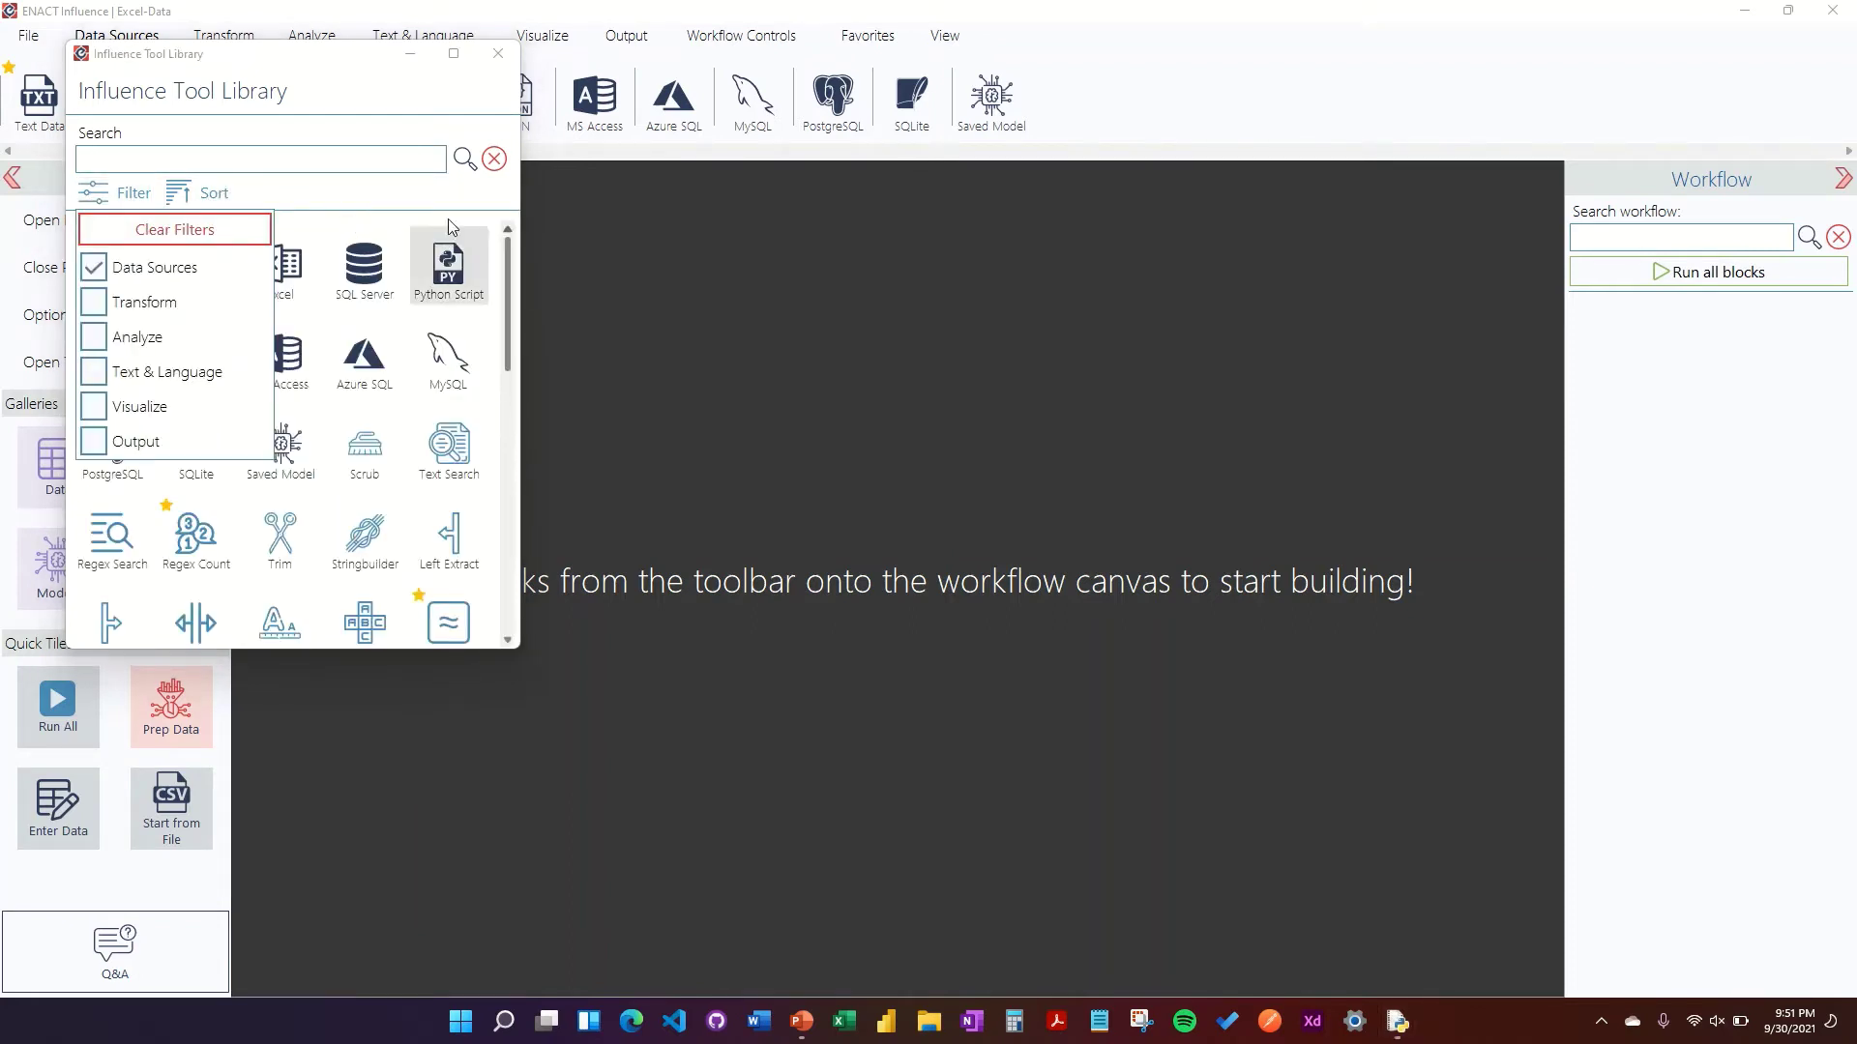
{"action": "left_click", "coordinate": [387, 199]}
{"action": "left_click", "coordinate": [207, 193]}
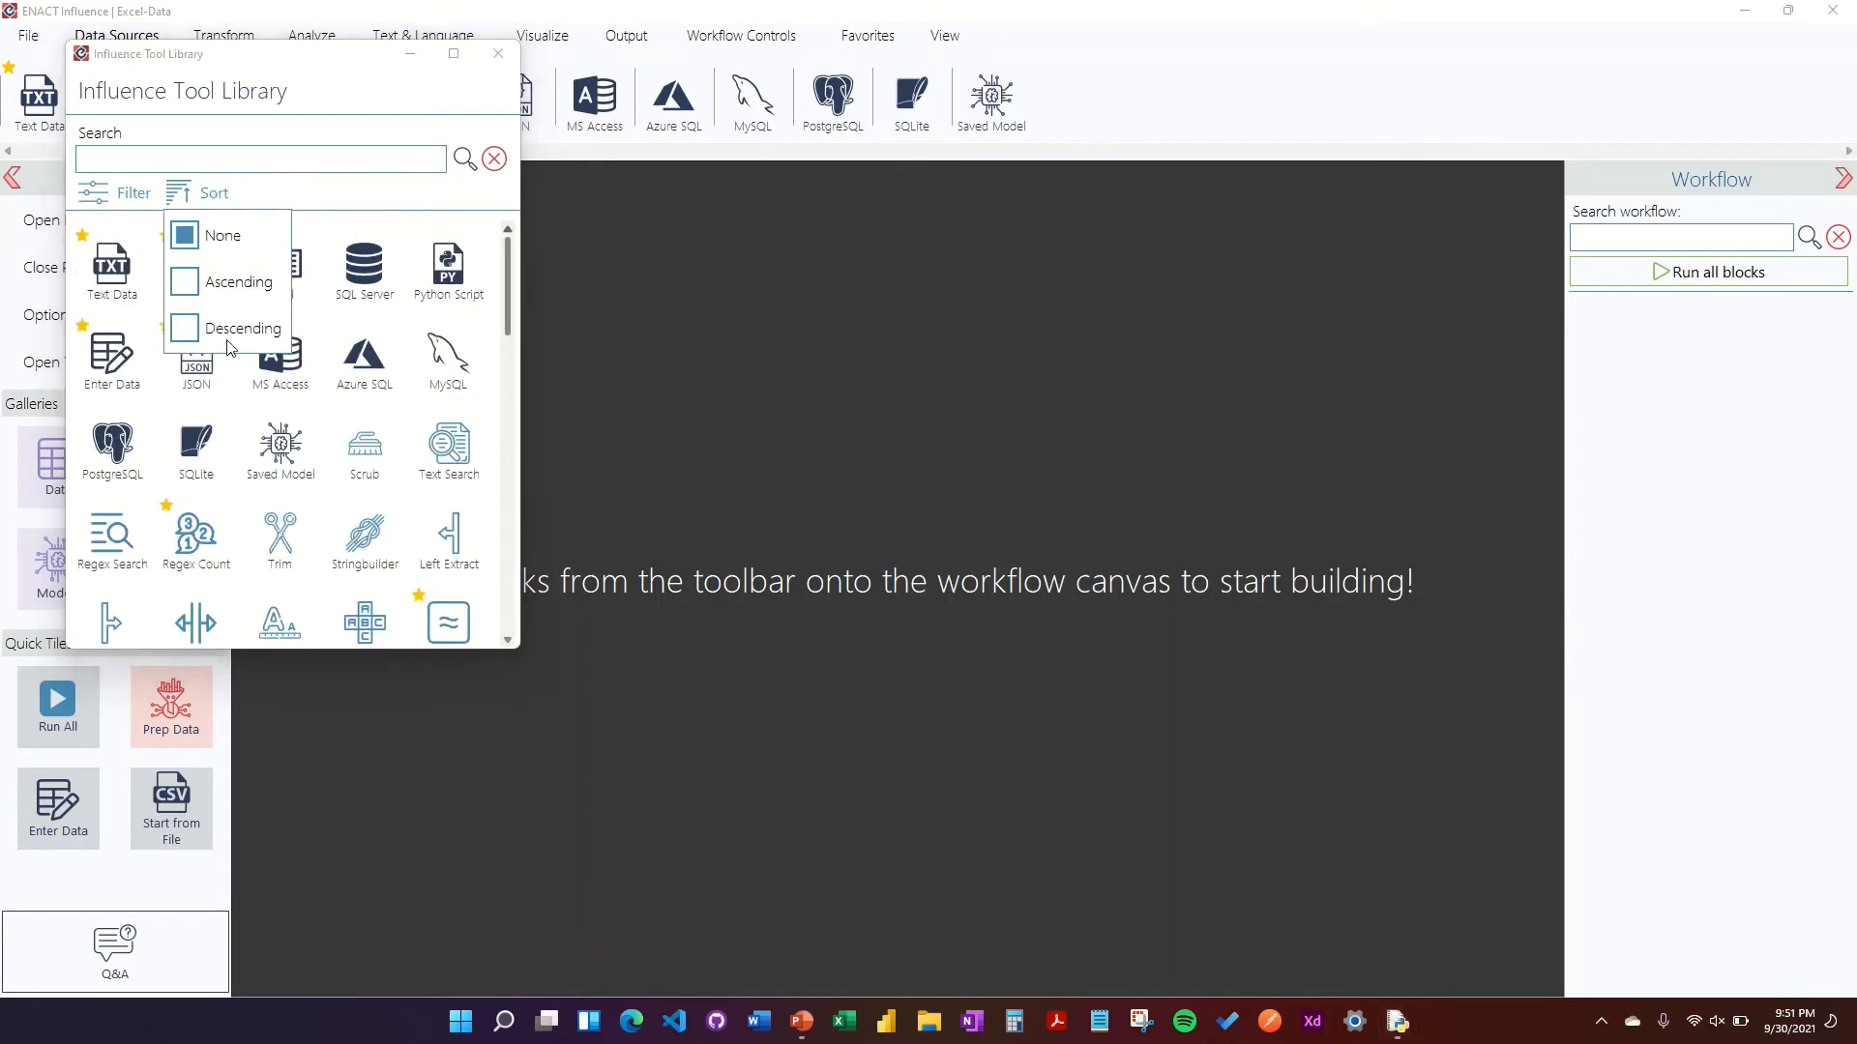
{"action": "left_click", "coordinate": [358, 205]}
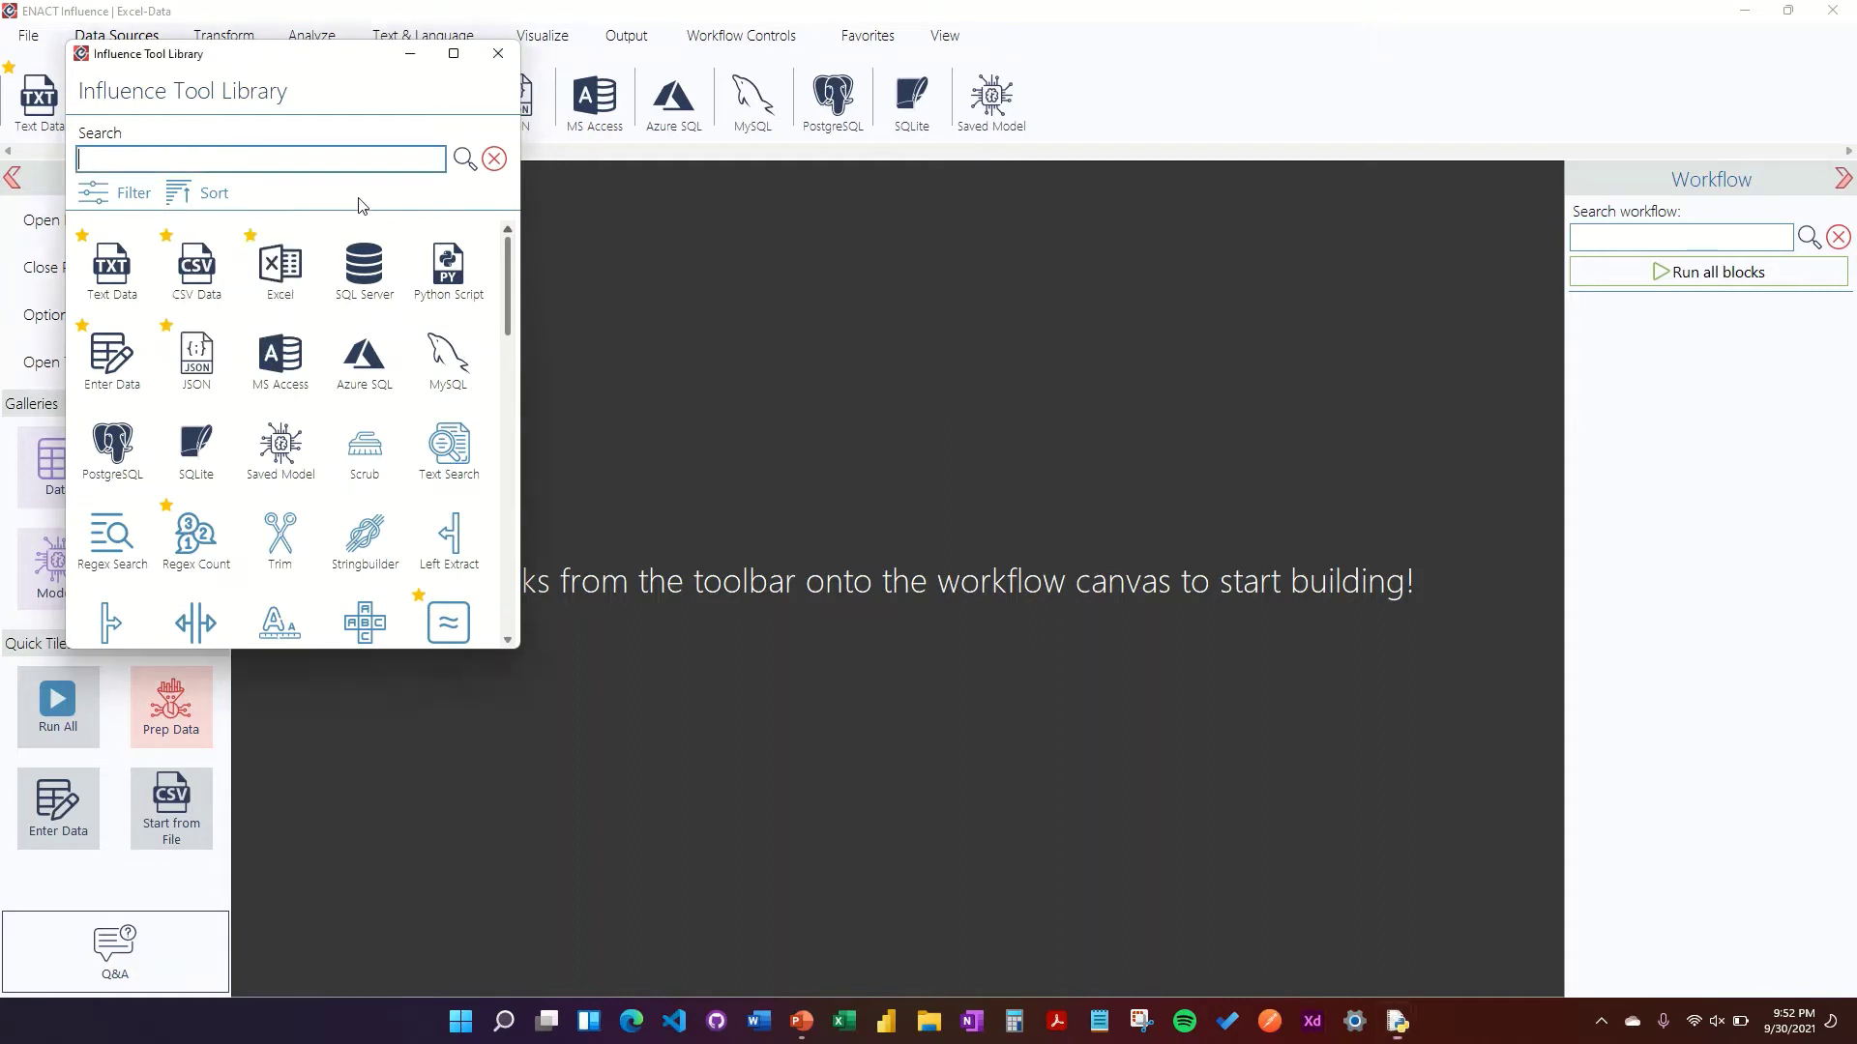
Step: Search the tool library for excel, add the Excel data source block to the workflow, and close the library
{"action": "type", "text": "excel"}
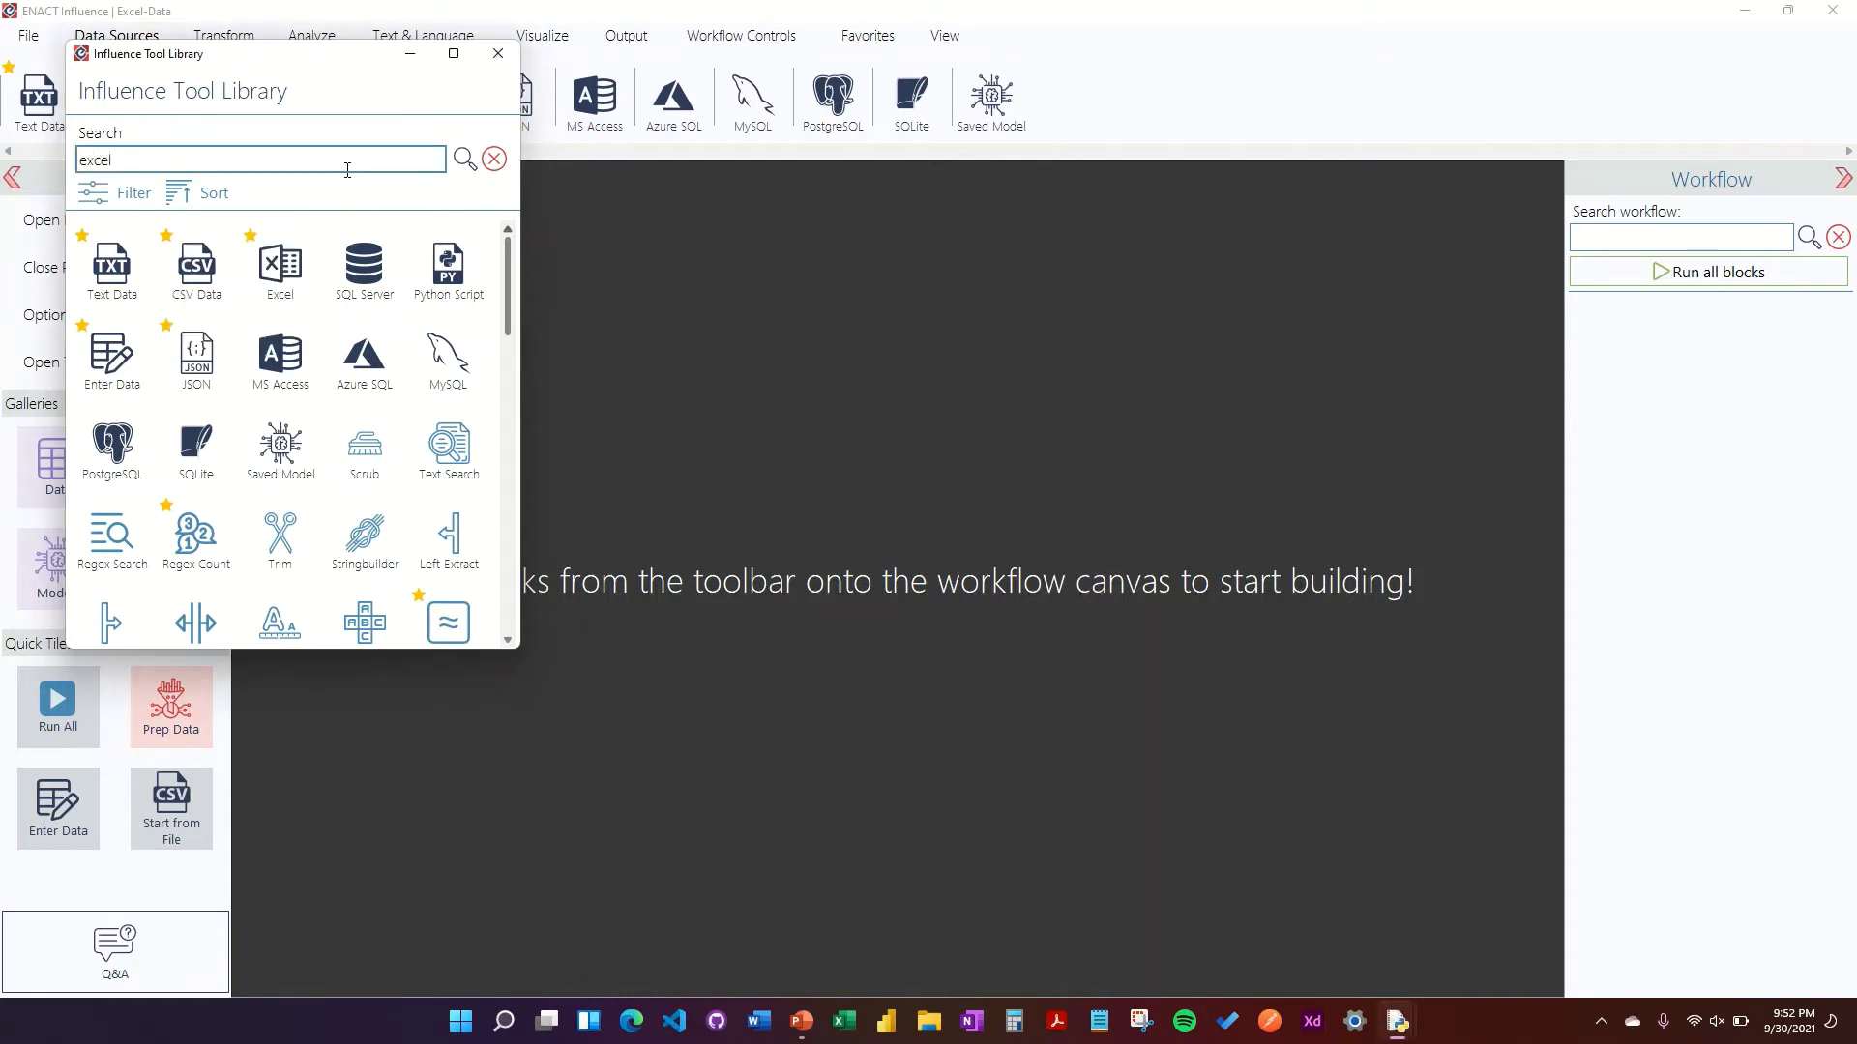
{"action": "left_click", "coordinate": [463, 160]}
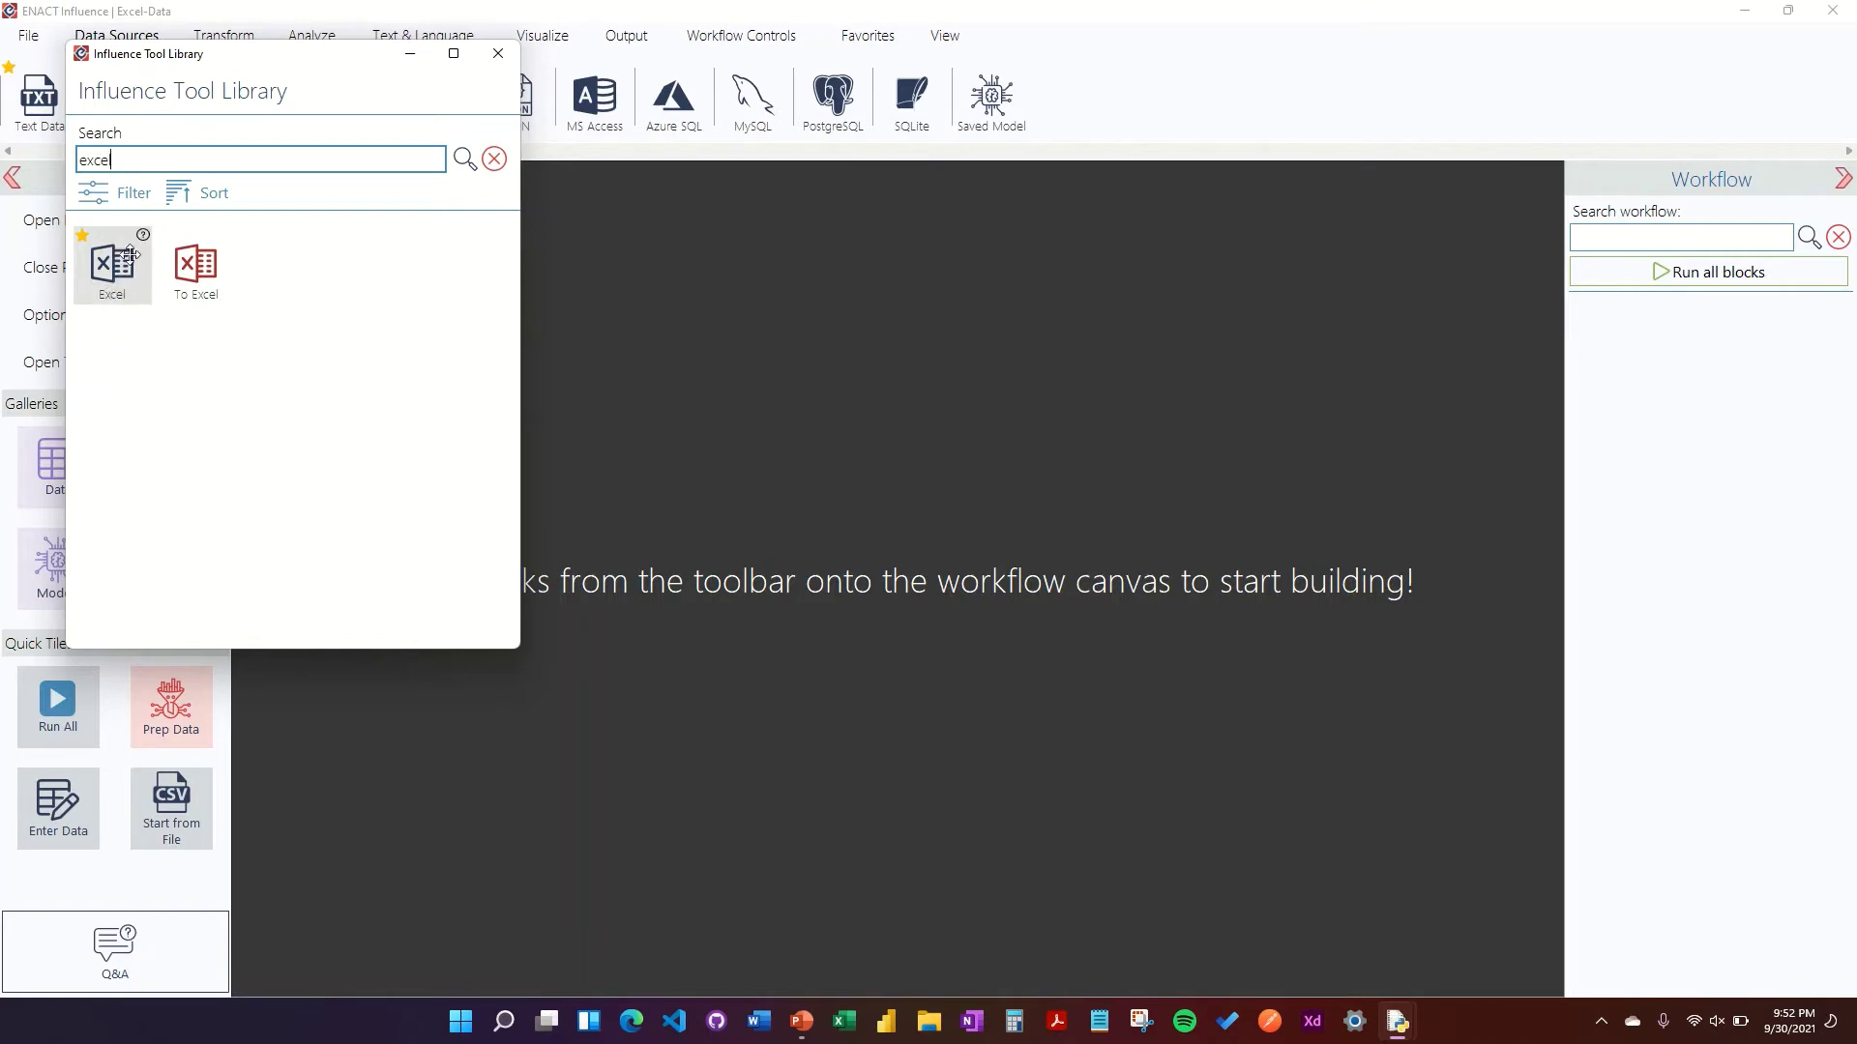
{"action": "mouse_move", "coordinate": [138, 237]}
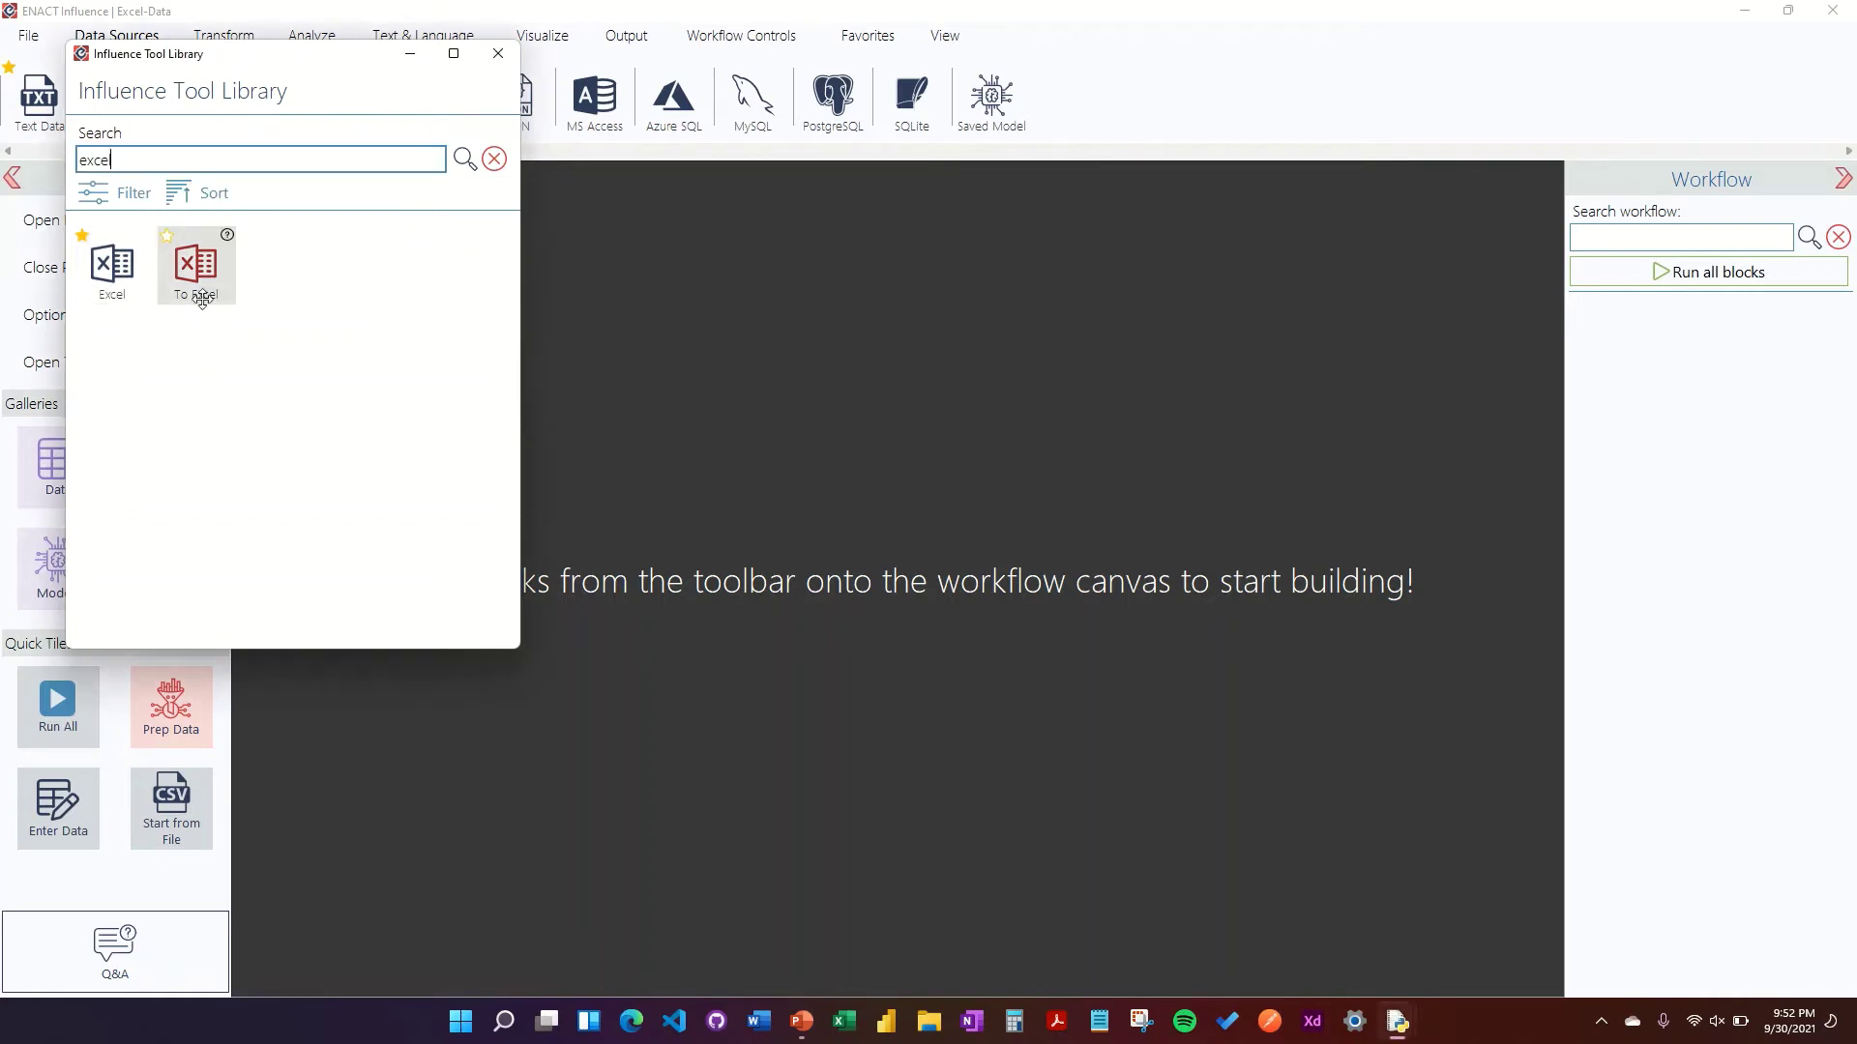
{"action": "mouse_move", "coordinate": [231, 233]}
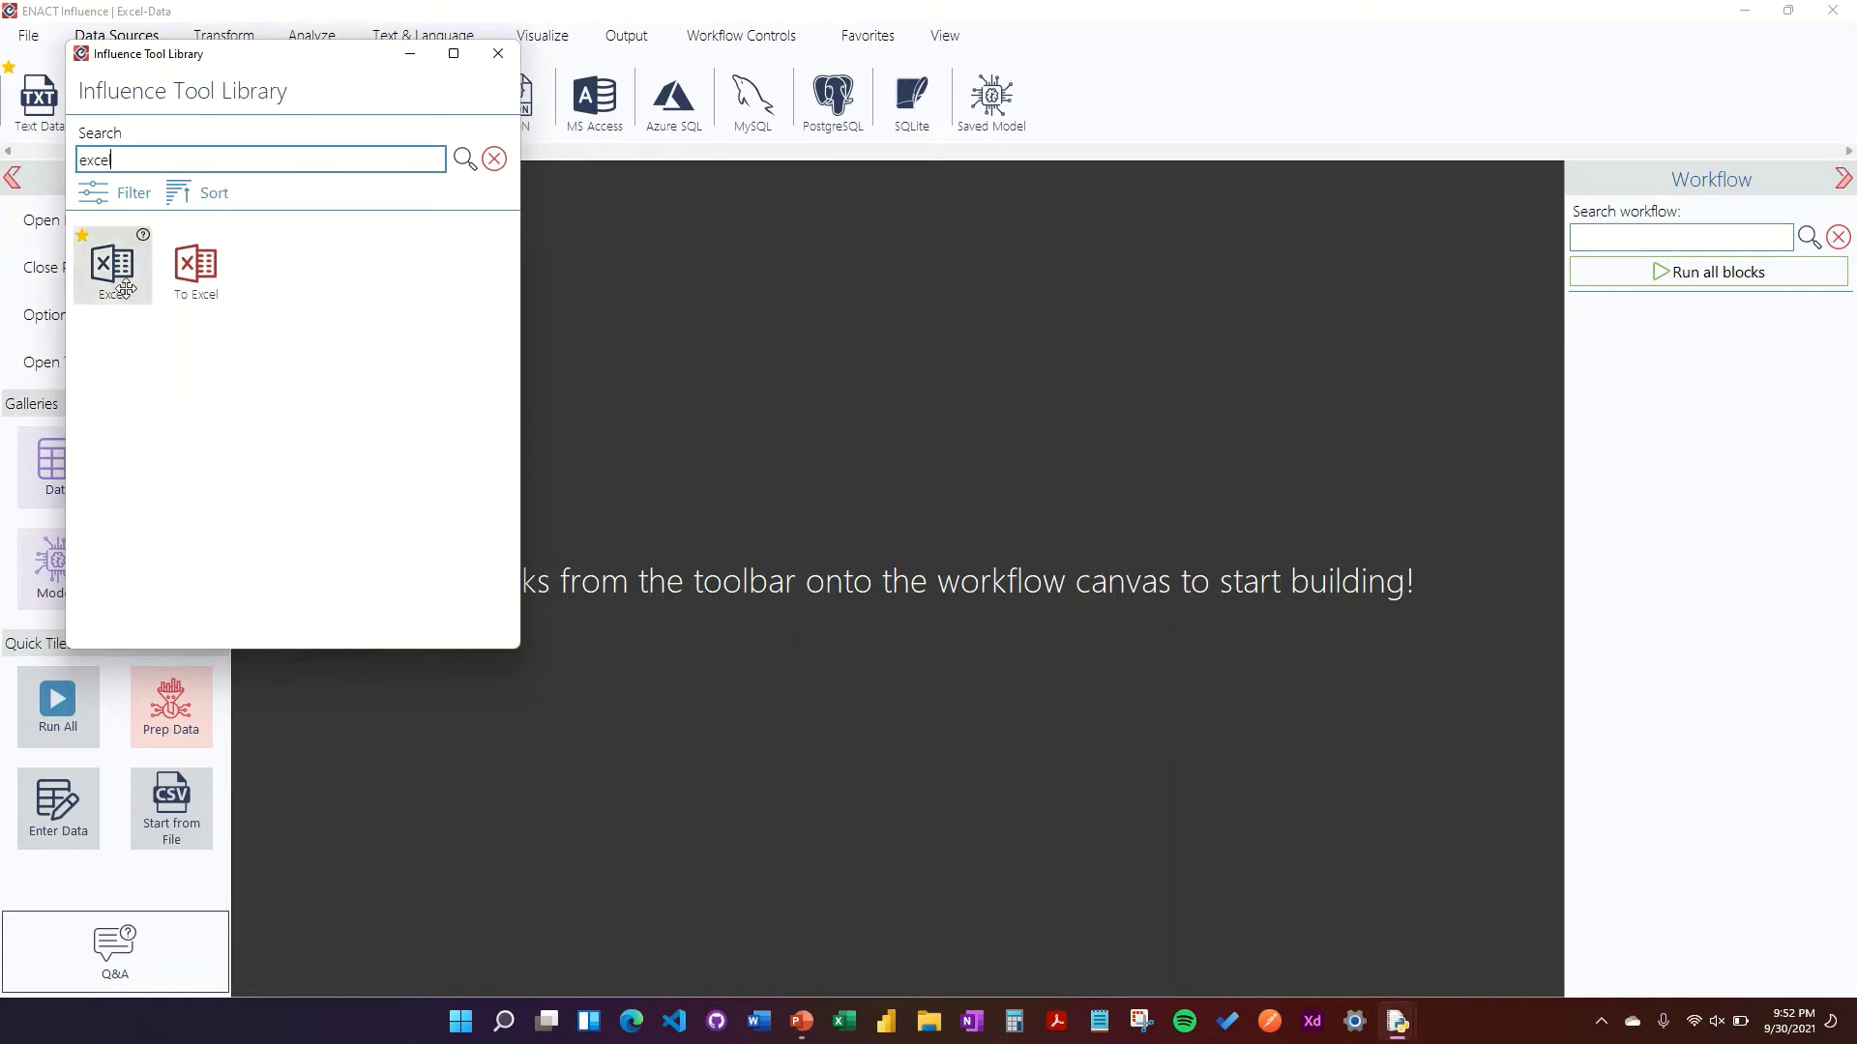
{"action": "left_click_drag", "start_coordinate": [141, 272], "coordinate": [1659, 380]}
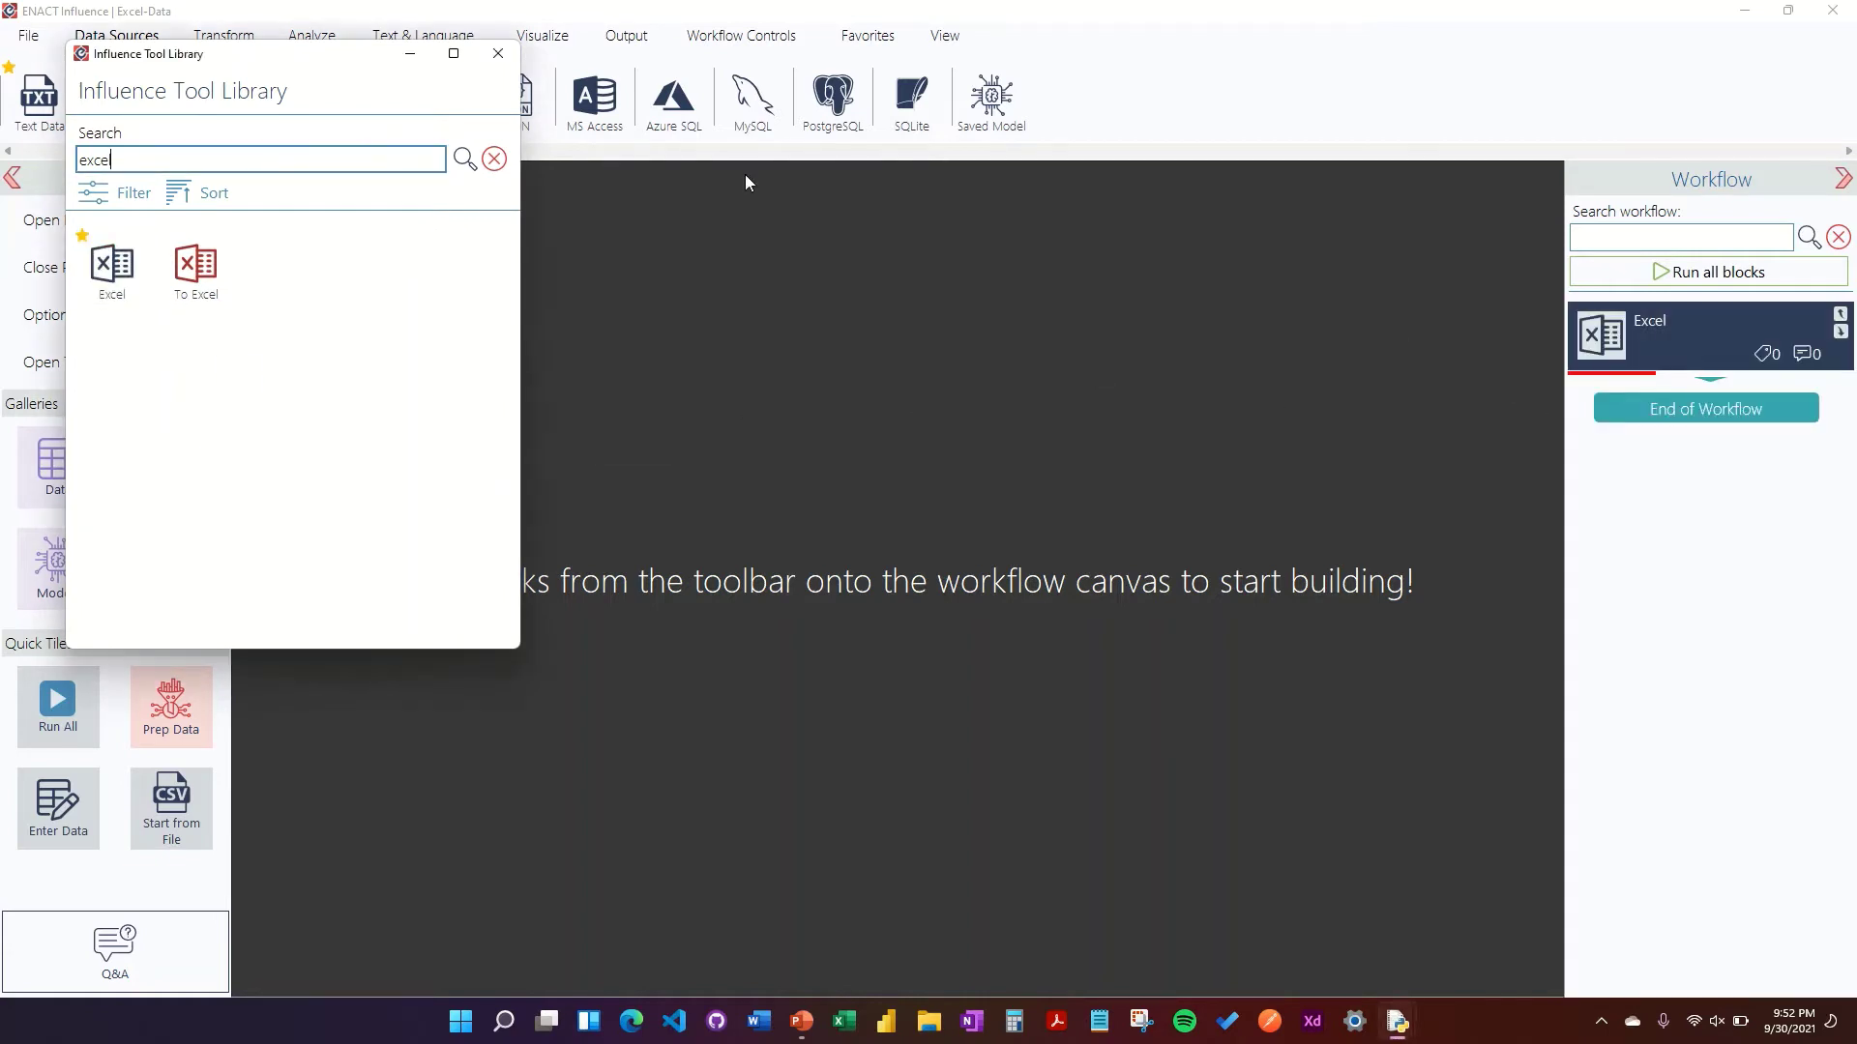
{"action": "left_click", "coordinate": [496, 56]}
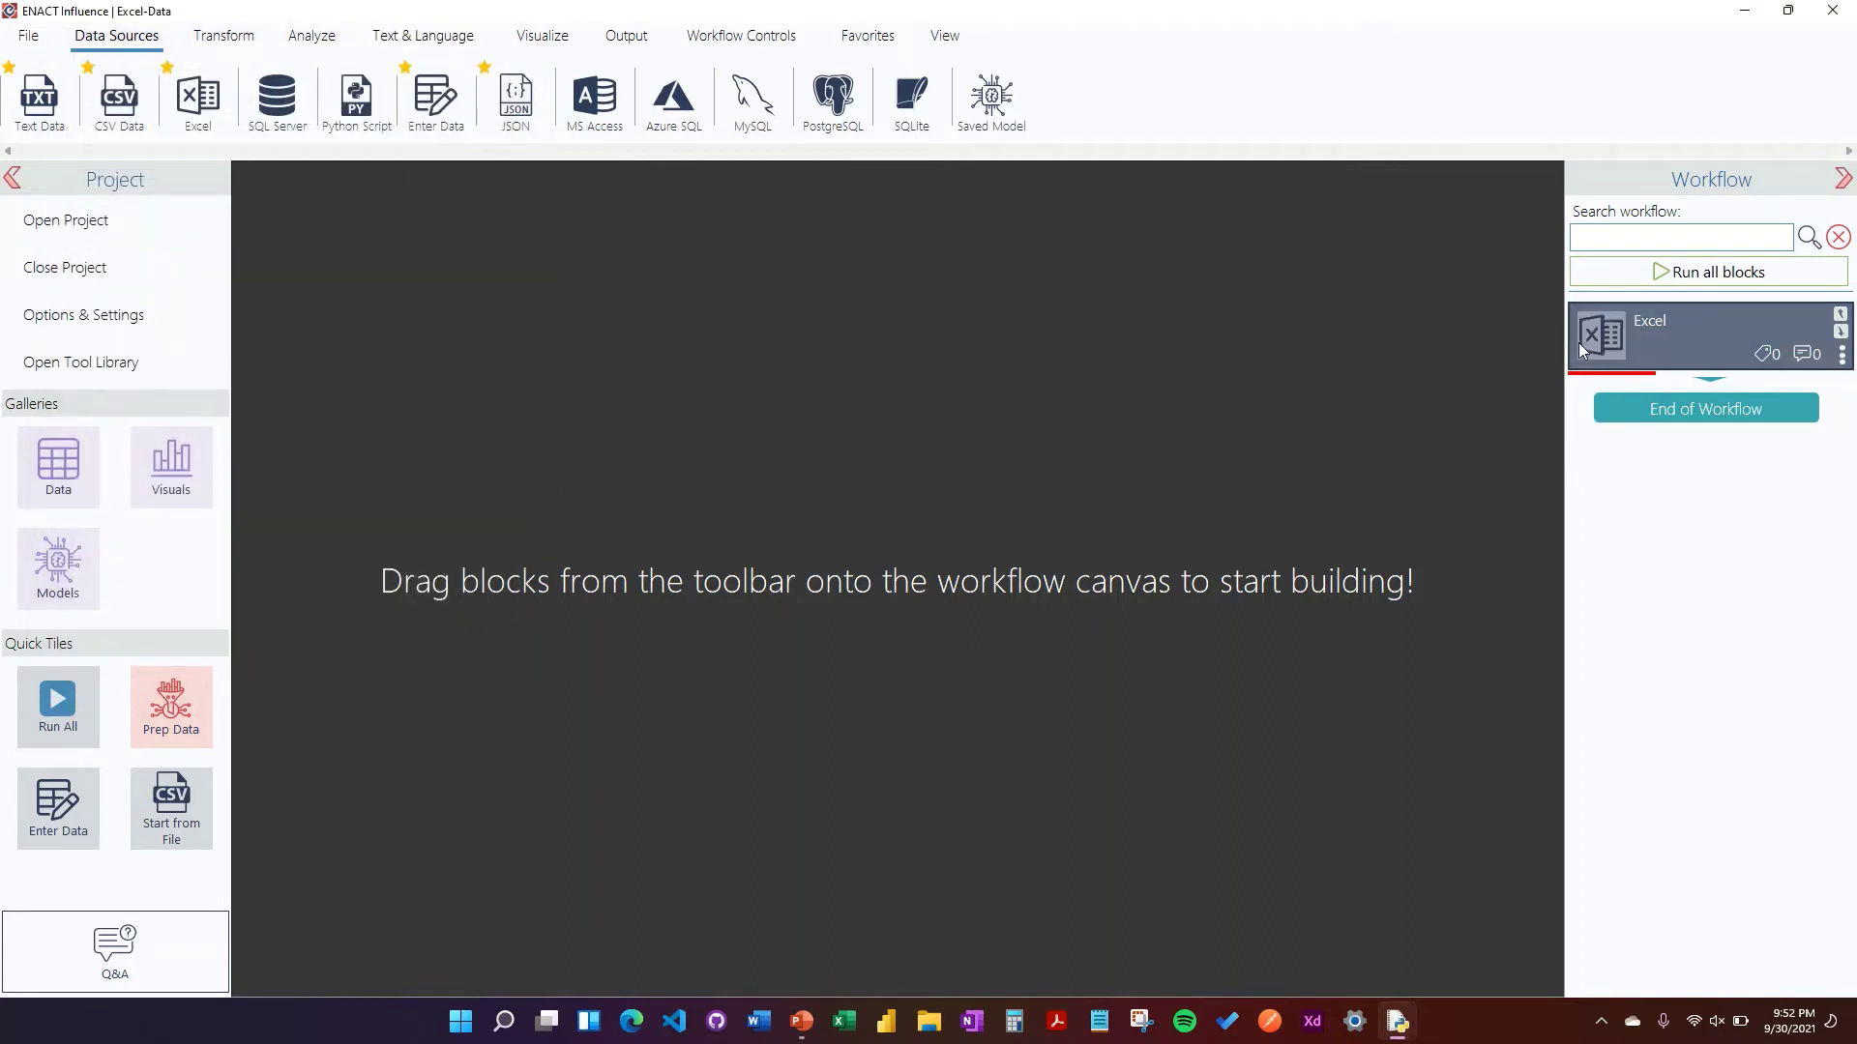
Step: Open the Excel block's configuration and set its file path to diabetes.xlsx on the Desktop
{"action": "right_click", "coordinate": [1669, 337]}
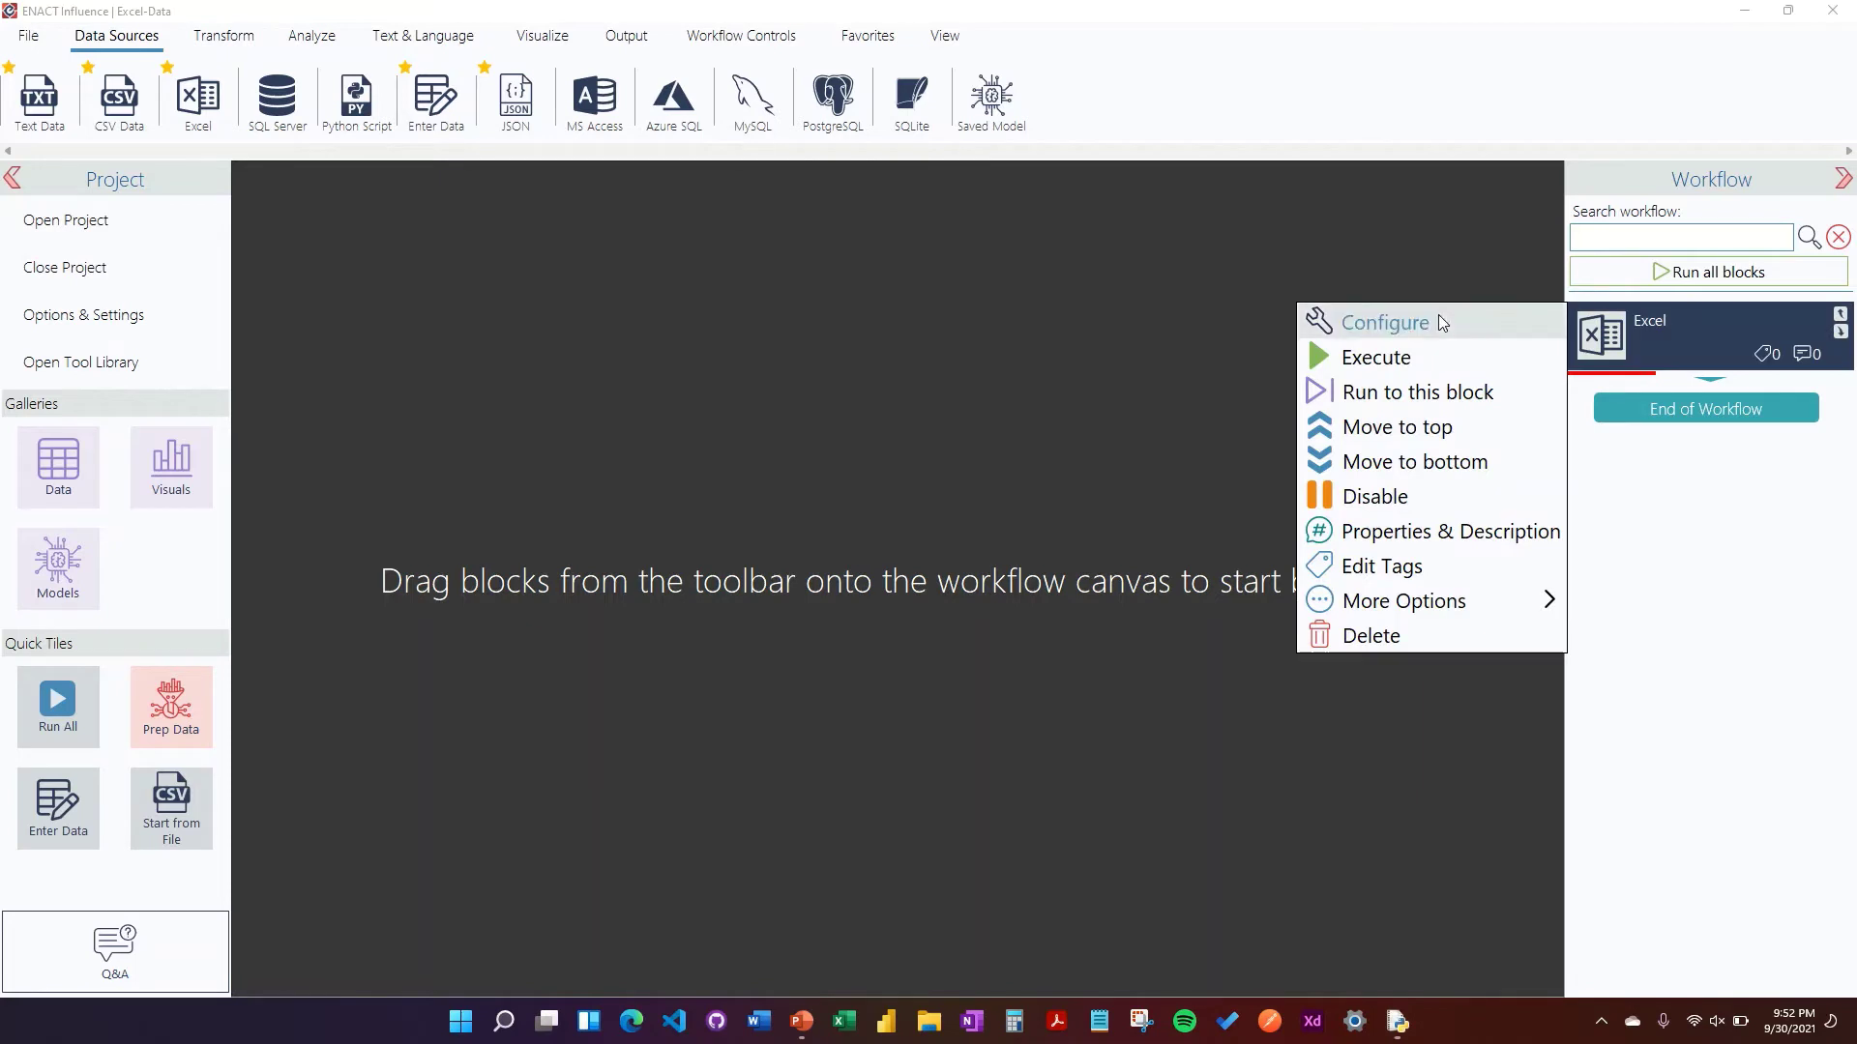
{"action": "left_click", "coordinate": [1492, 244]}
{"action": "left_click", "coordinate": [1602, 339]}
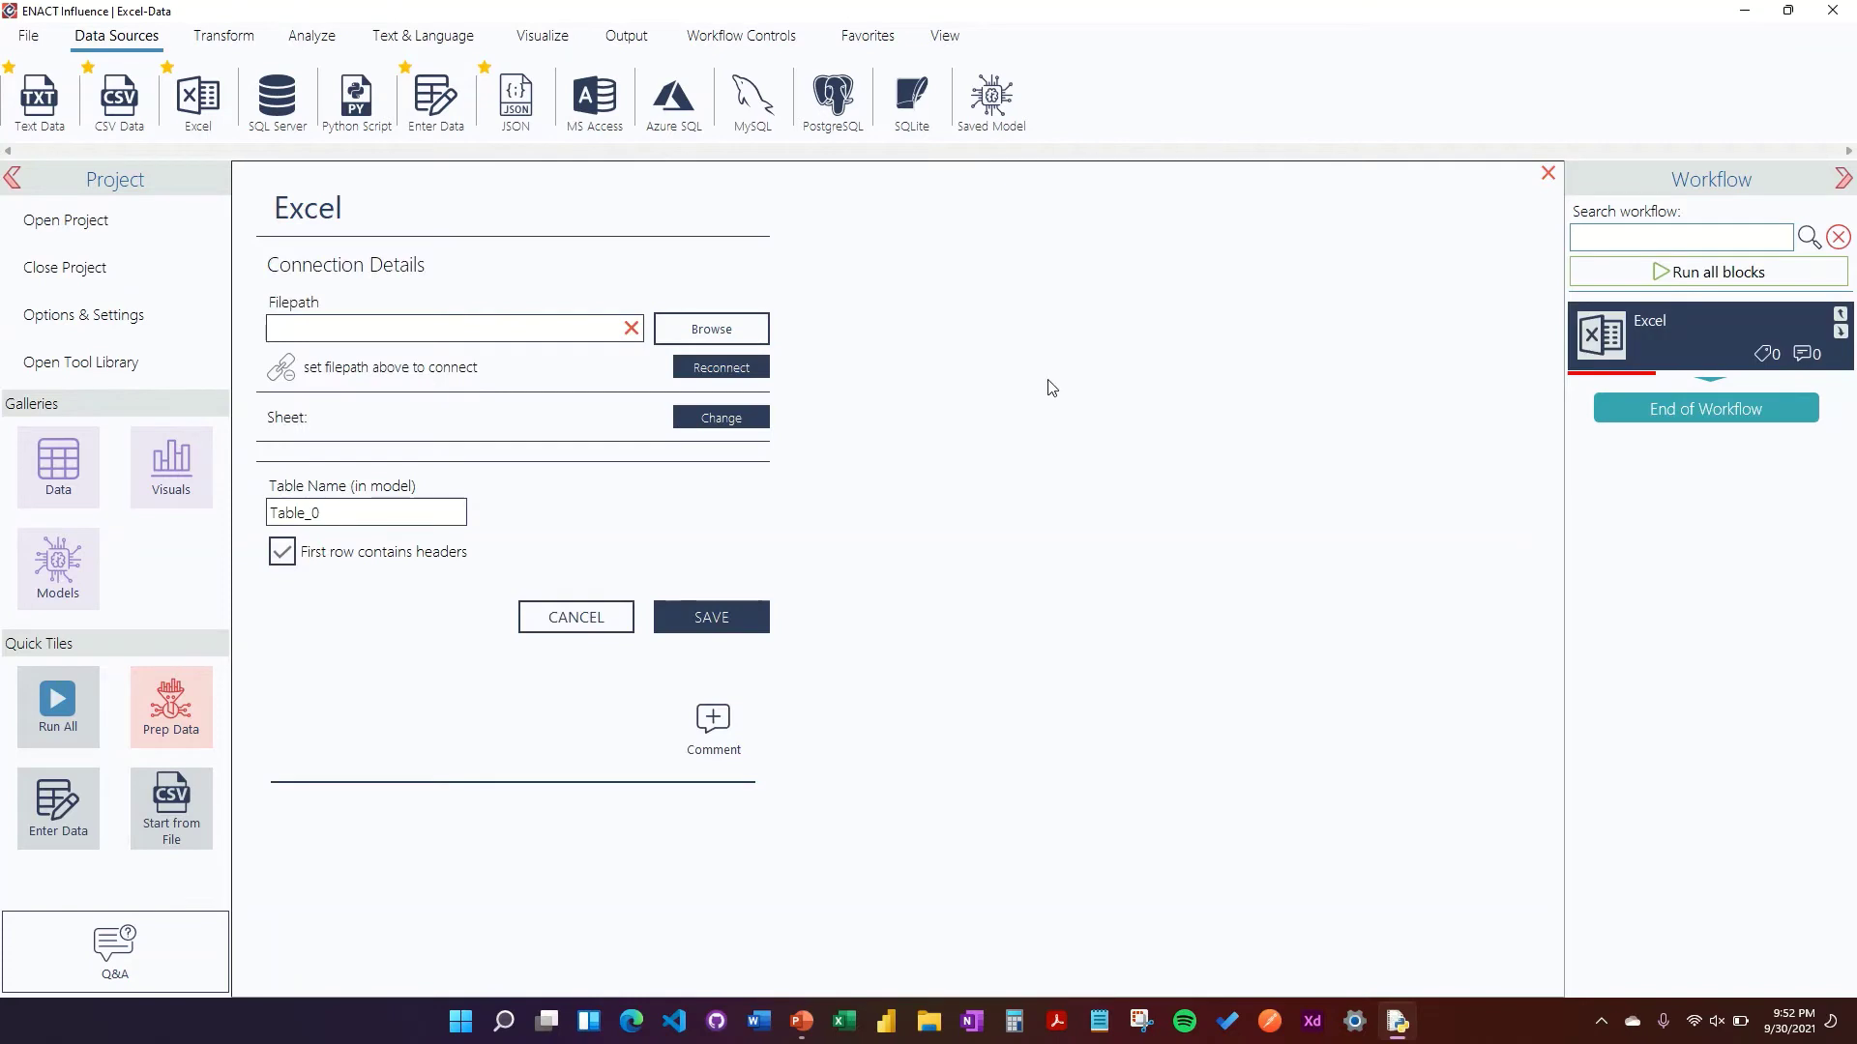
{"action": "left_click", "coordinate": [706, 331]}
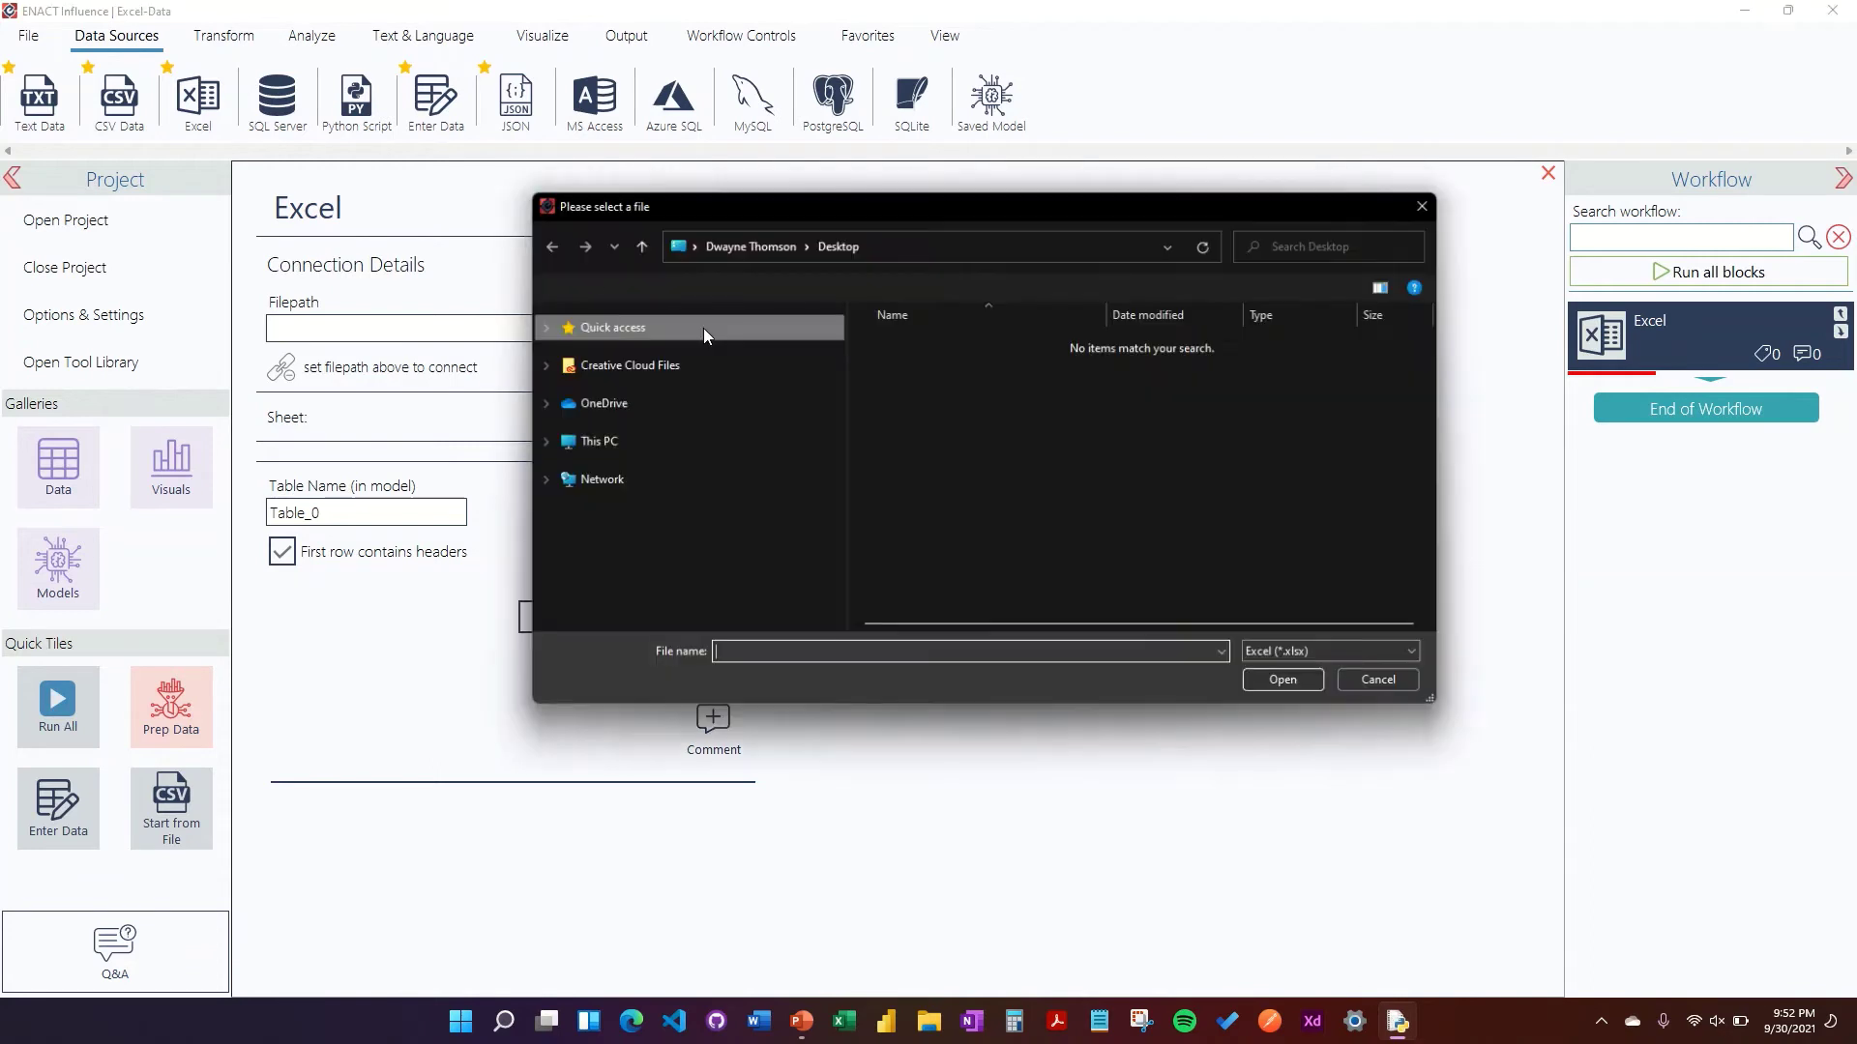
{"action": "left_click", "coordinate": [967, 344]}
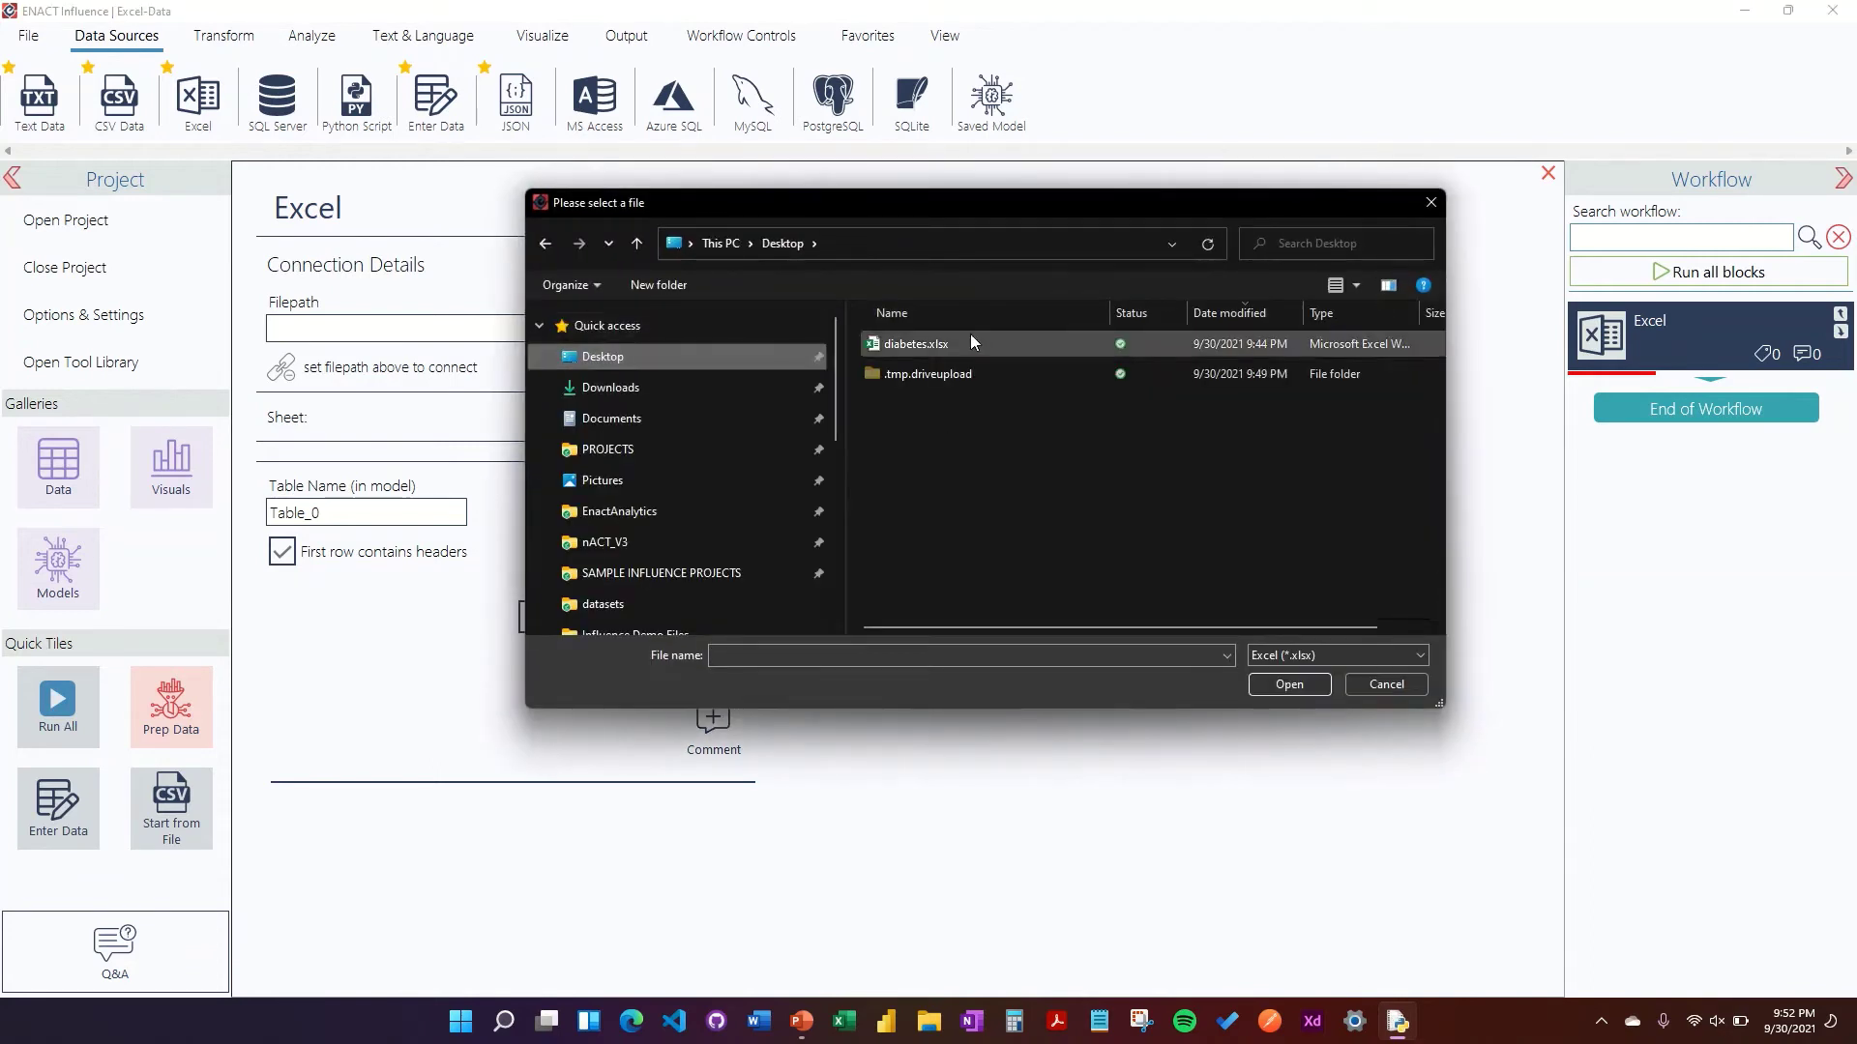
{"action": "left_click", "coordinate": [1277, 686]}
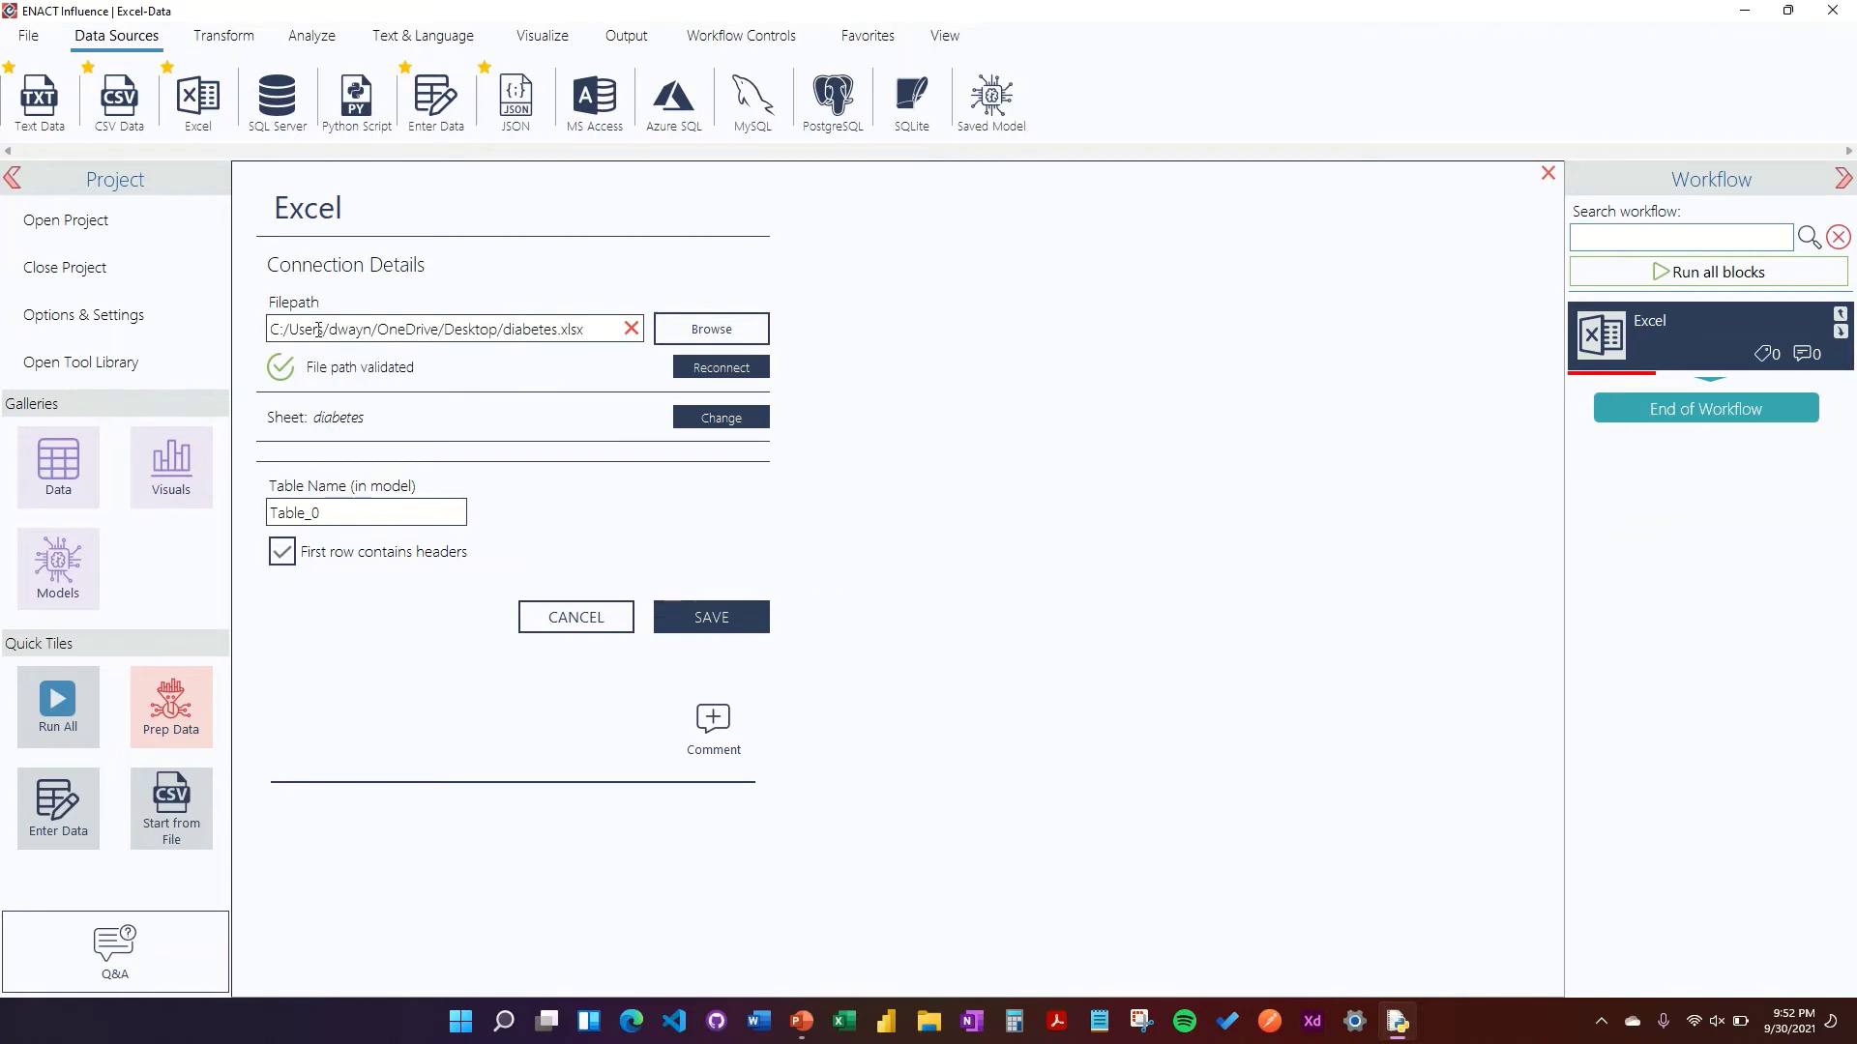
{"action": "triple_click", "coordinate": [586, 329]}
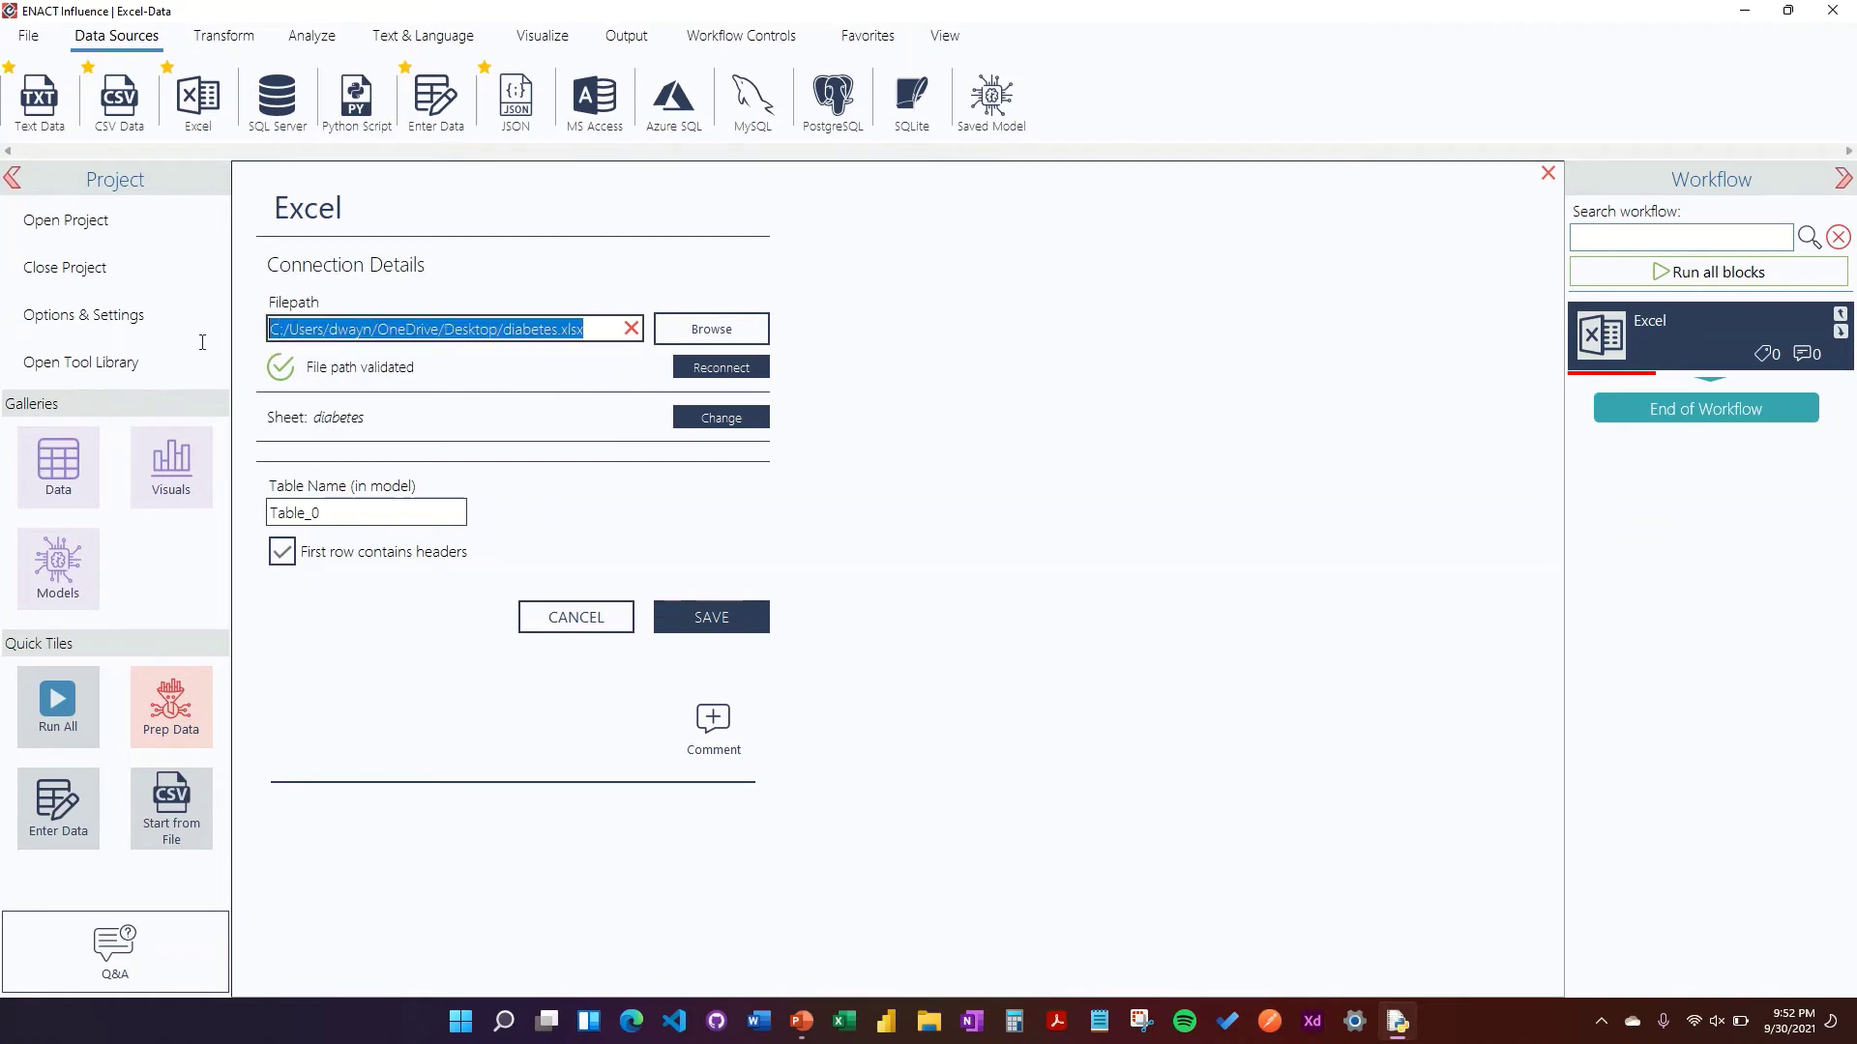
Step: Change the Excel block's worksheet to iris
{"action": "left_click", "coordinate": [974, 336]}
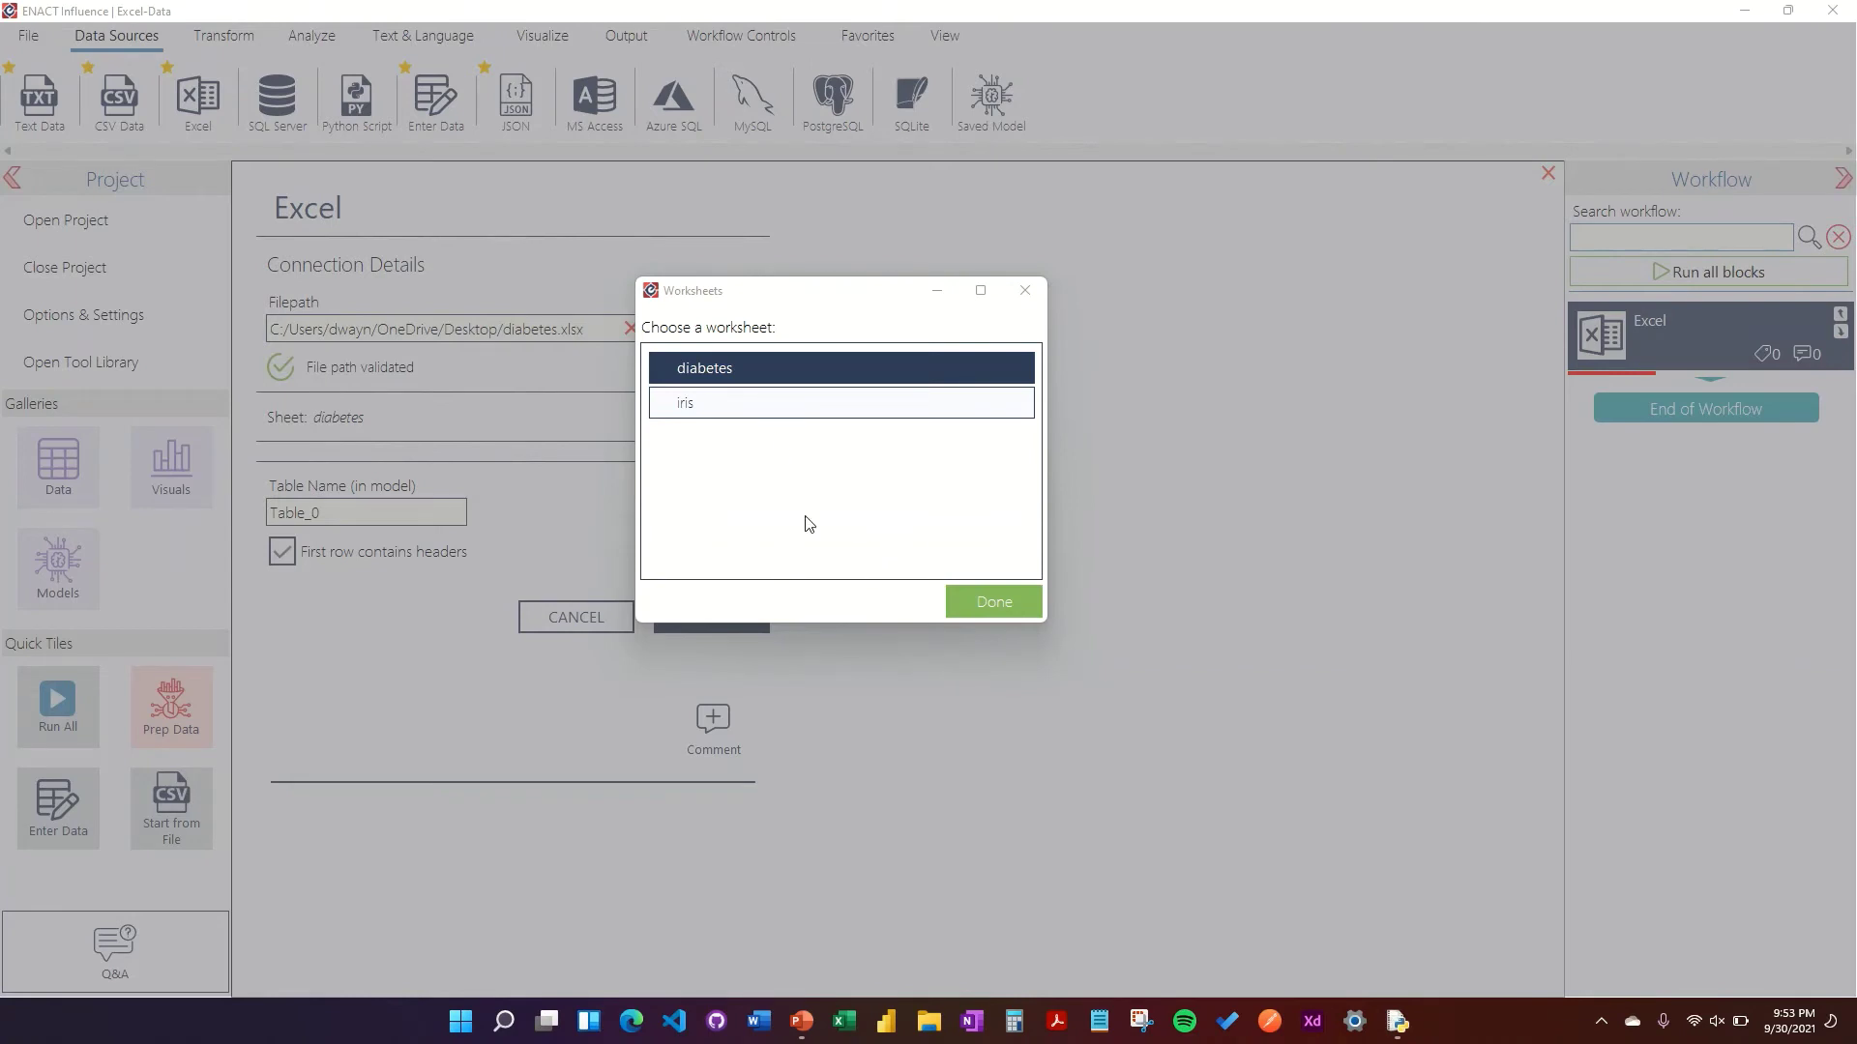
{"action": "left_click", "coordinate": [763, 407]}
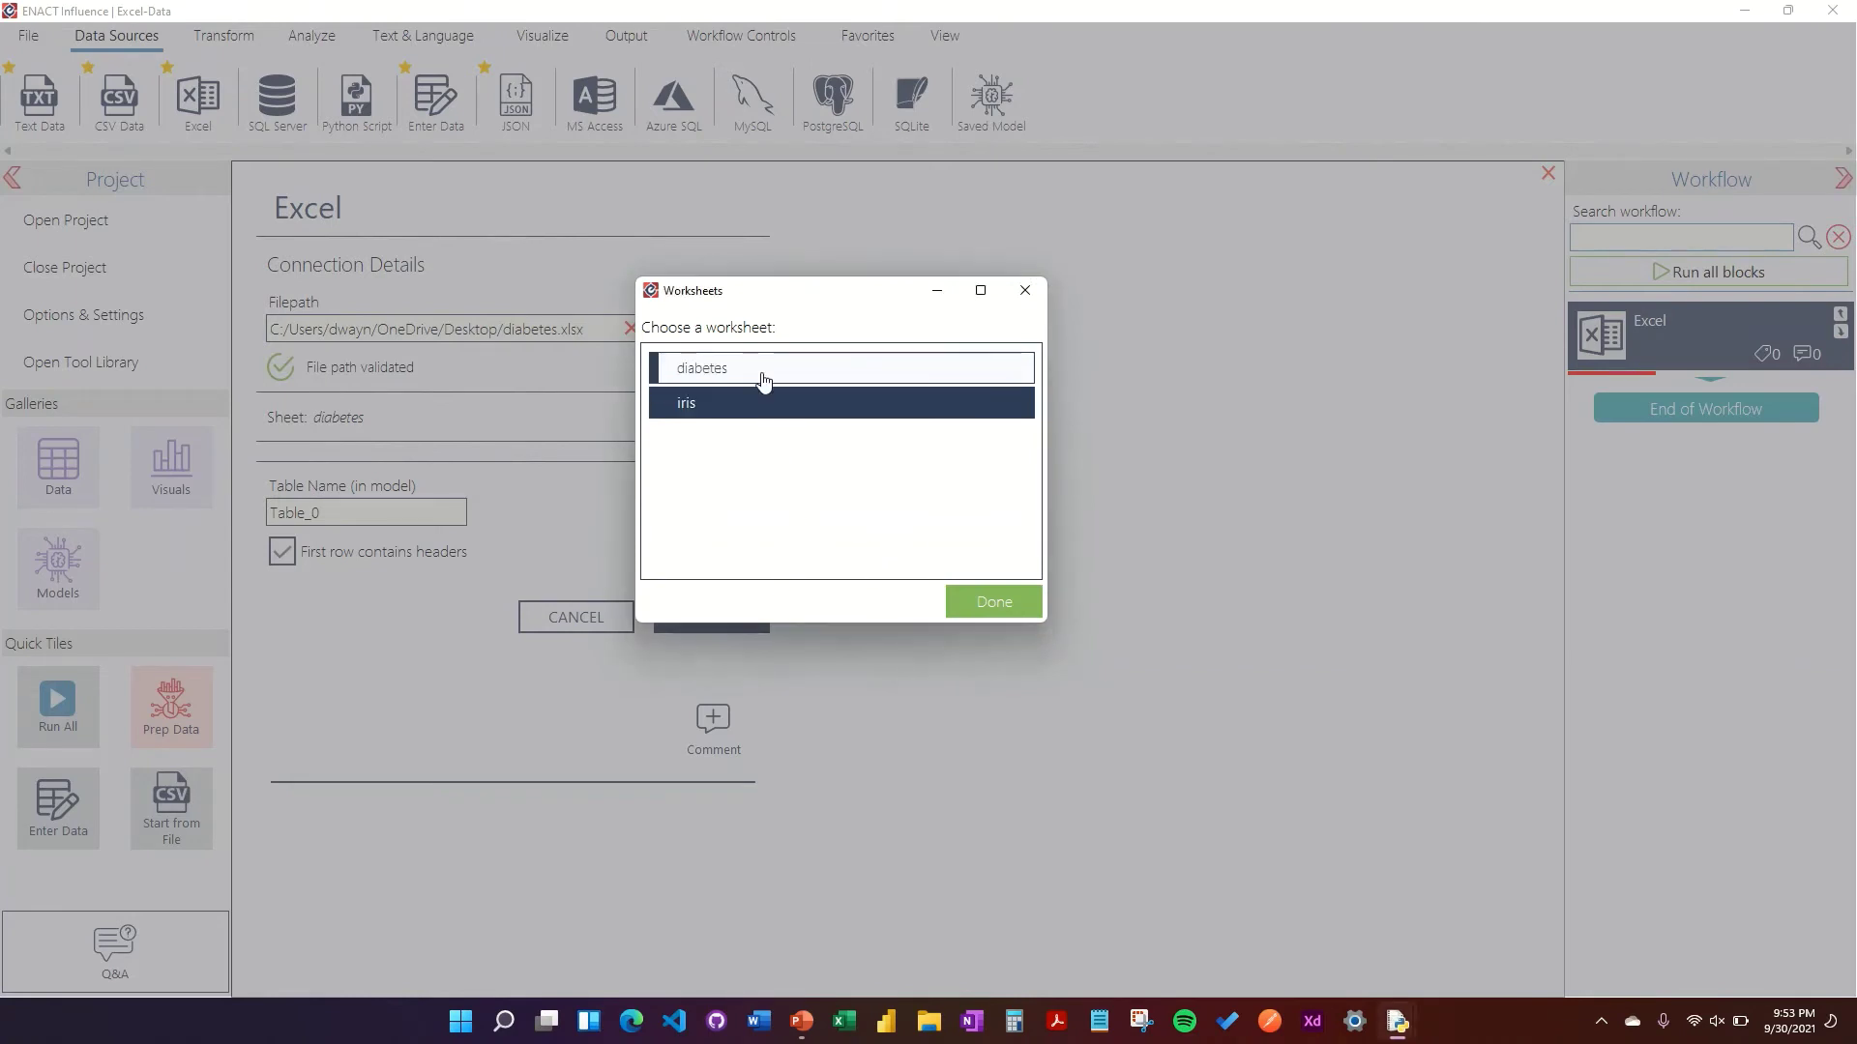
{"action": "left_click", "coordinate": [763, 373]}
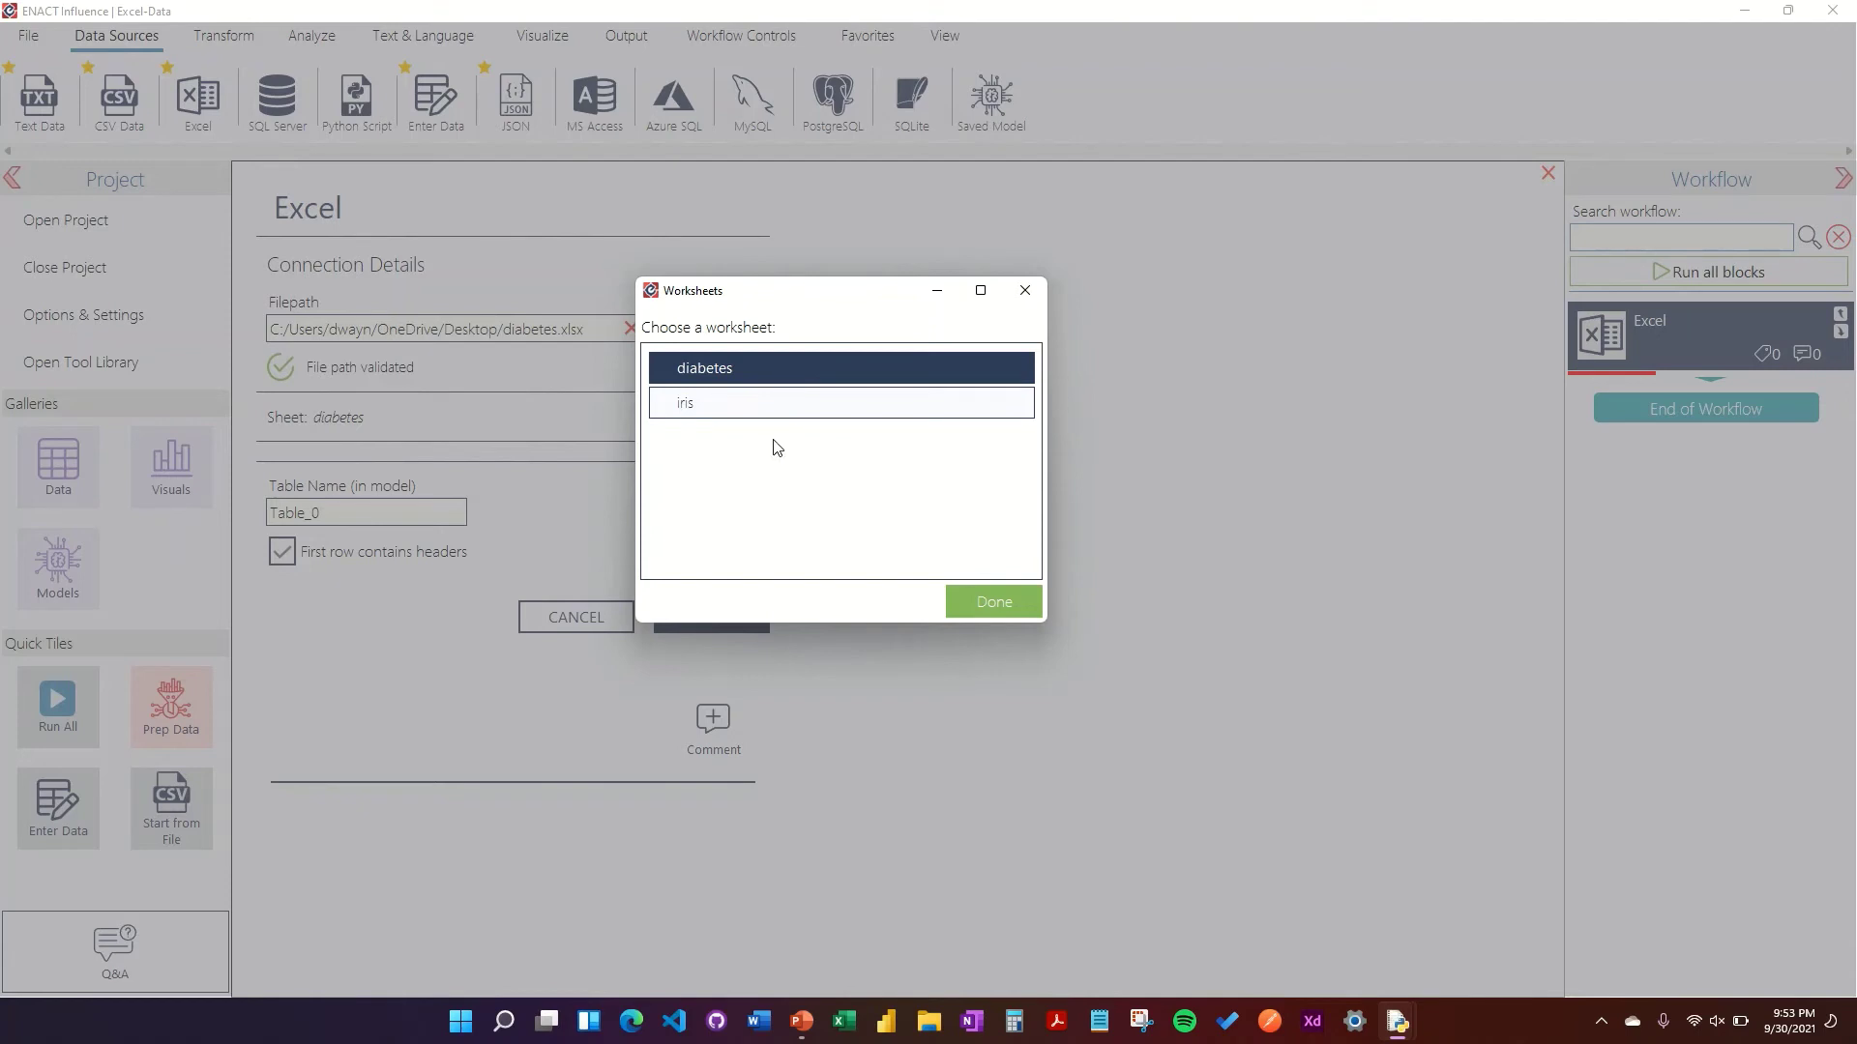
{"action": "left_click", "coordinate": [780, 415]}
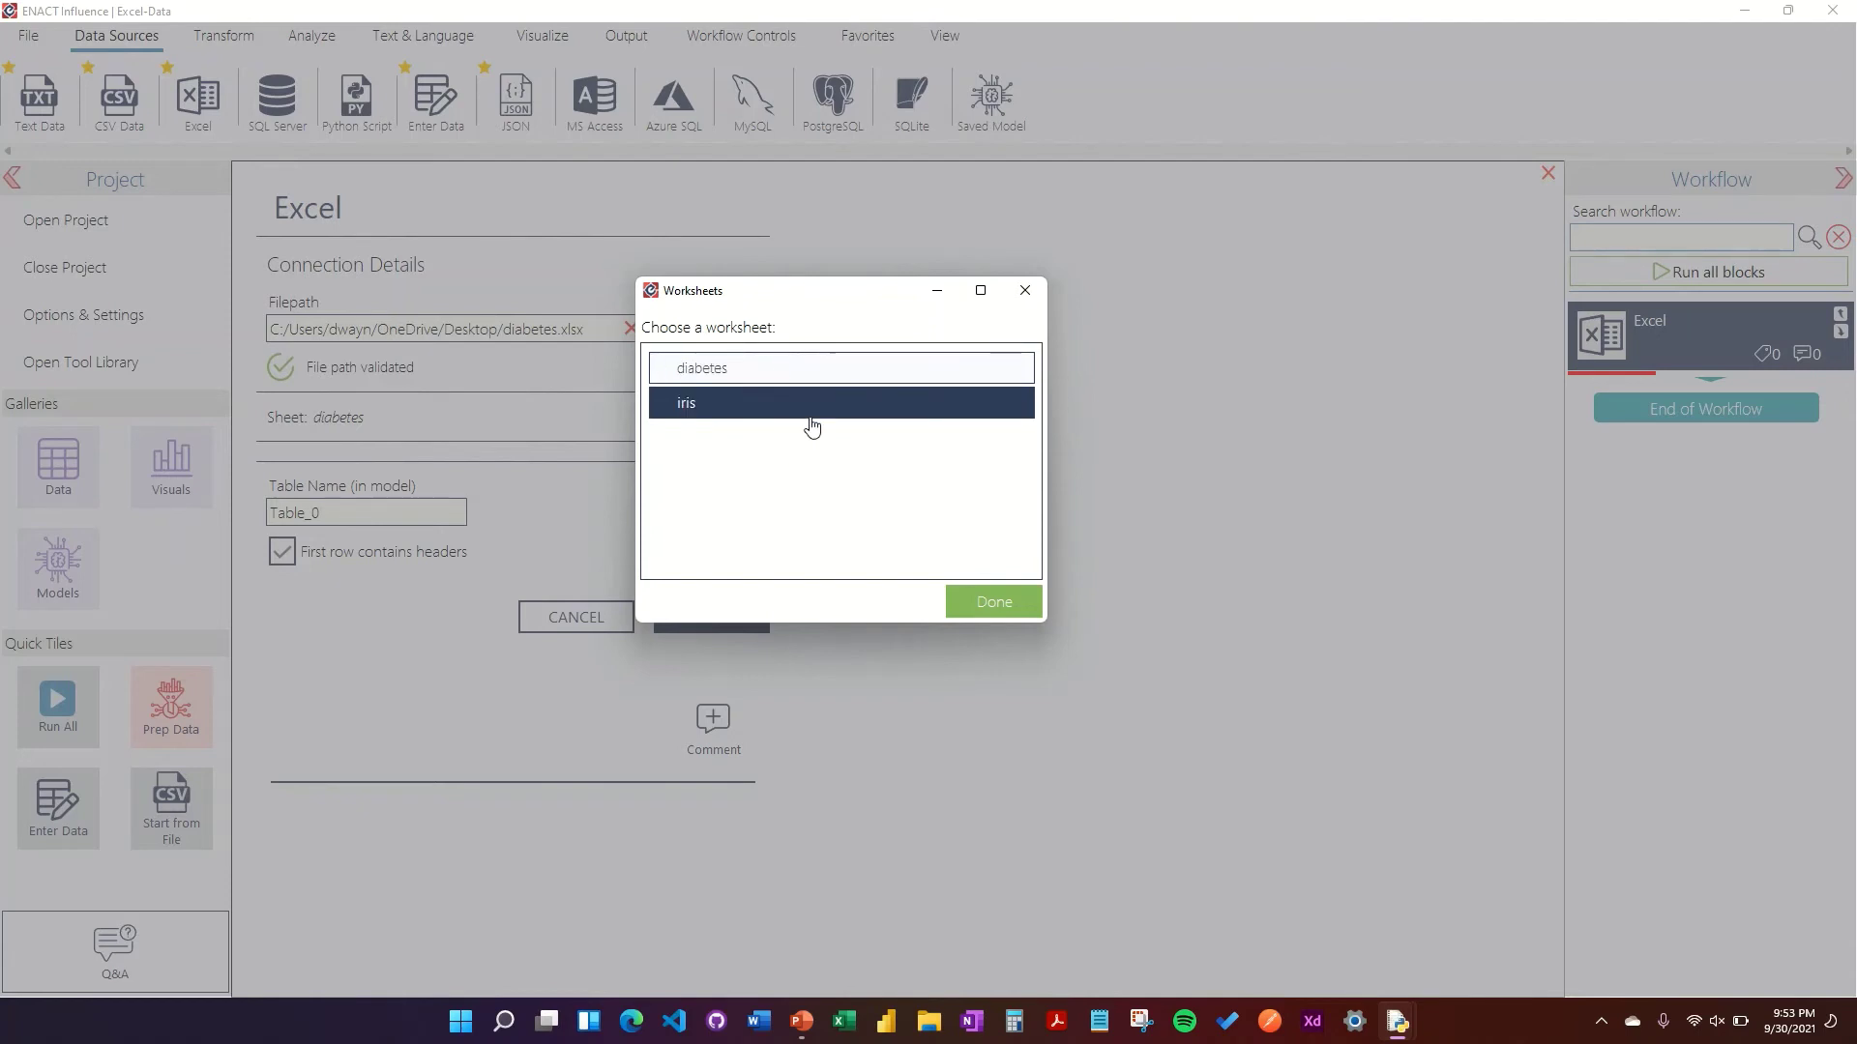
{"action": "left_click", "coordinate": [1023, 603]}
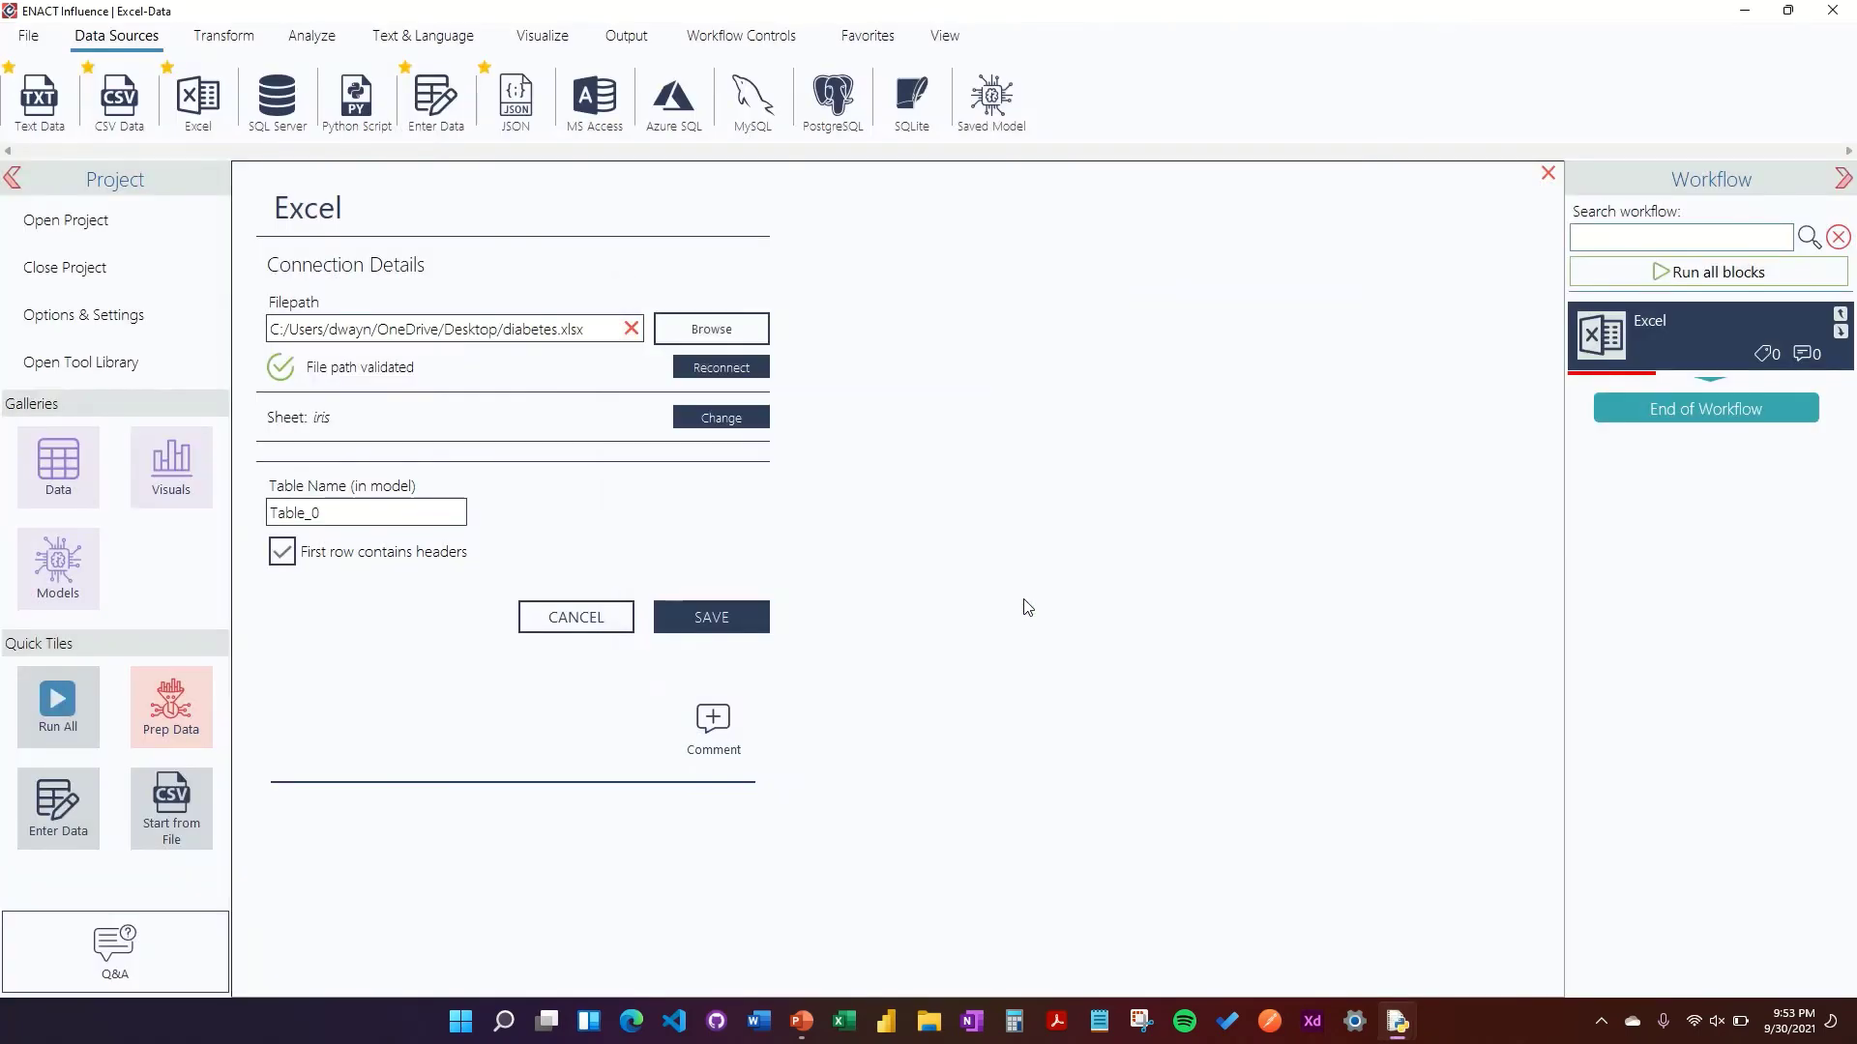
Step: Set the Excel block's worksheet back to diabetes
{"action": "left_click", "coordinate": [744, 418]}
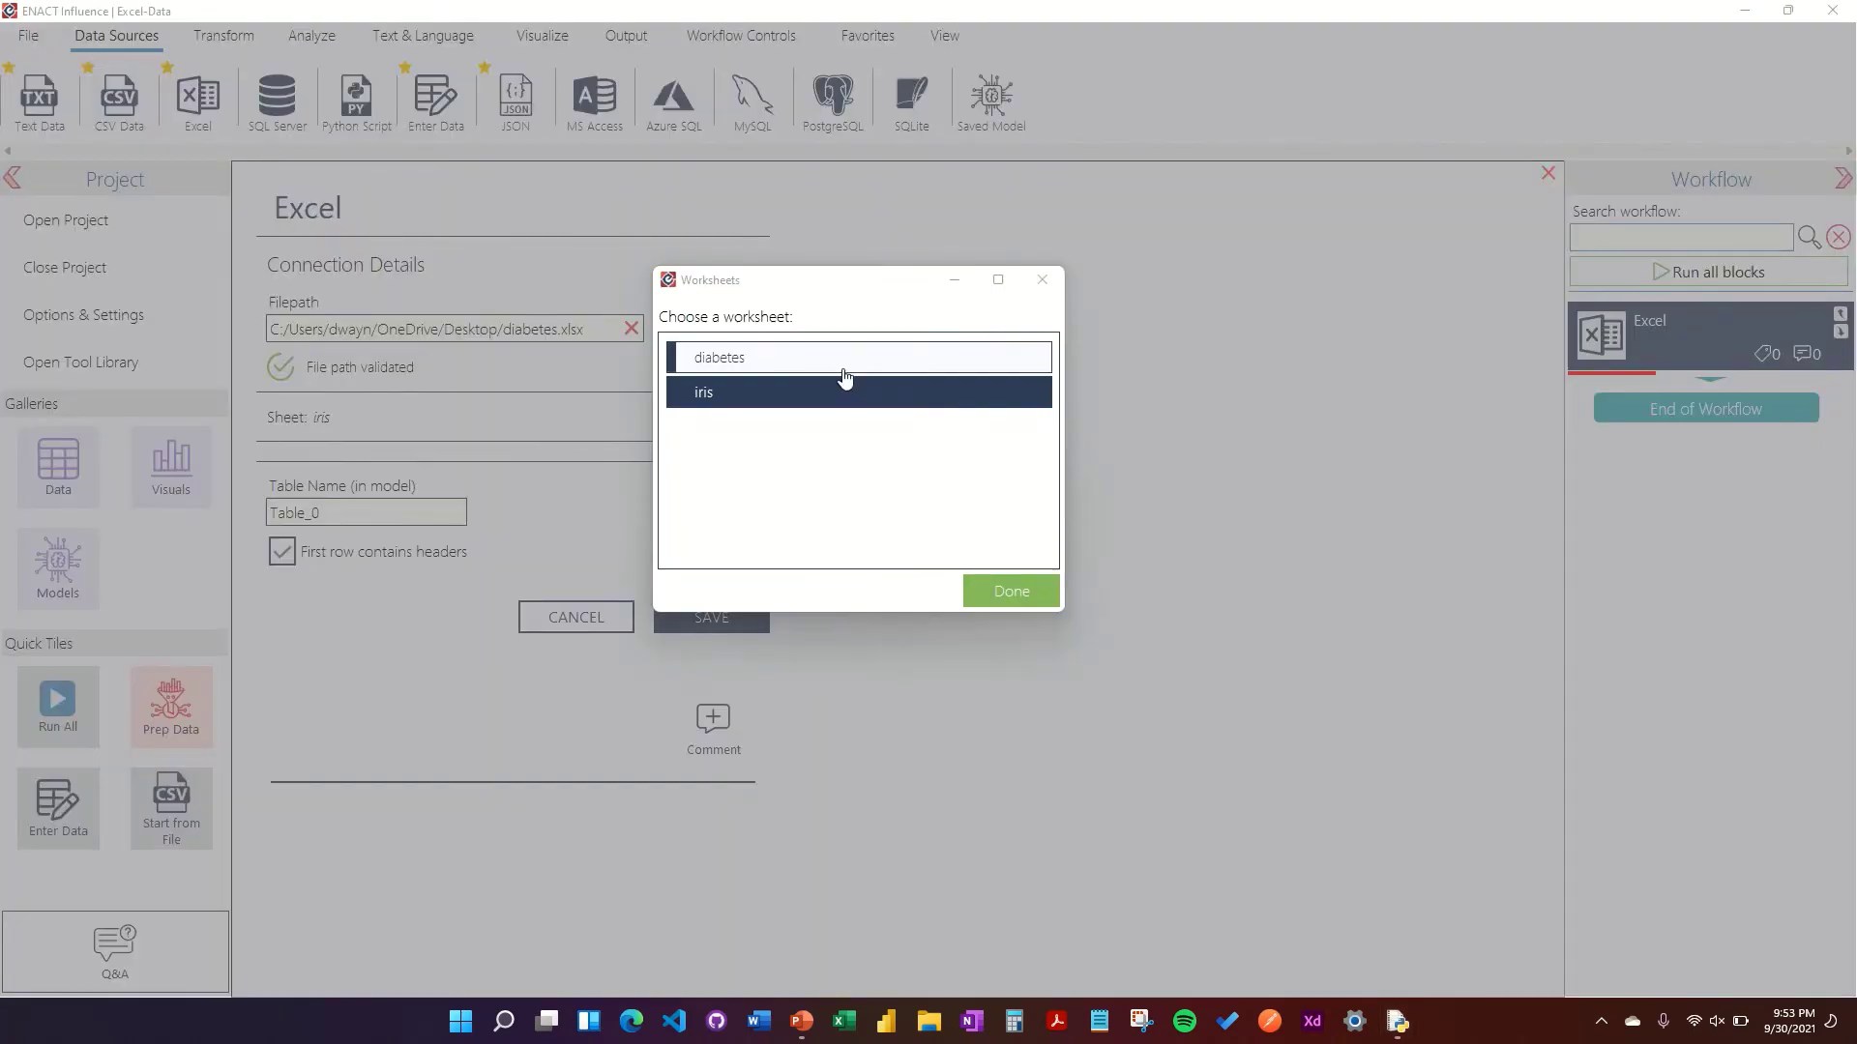
{"action": "left_click", "coordinate": [845, 359]}
{"action": "left_click", "coordinate": [983, 573]}
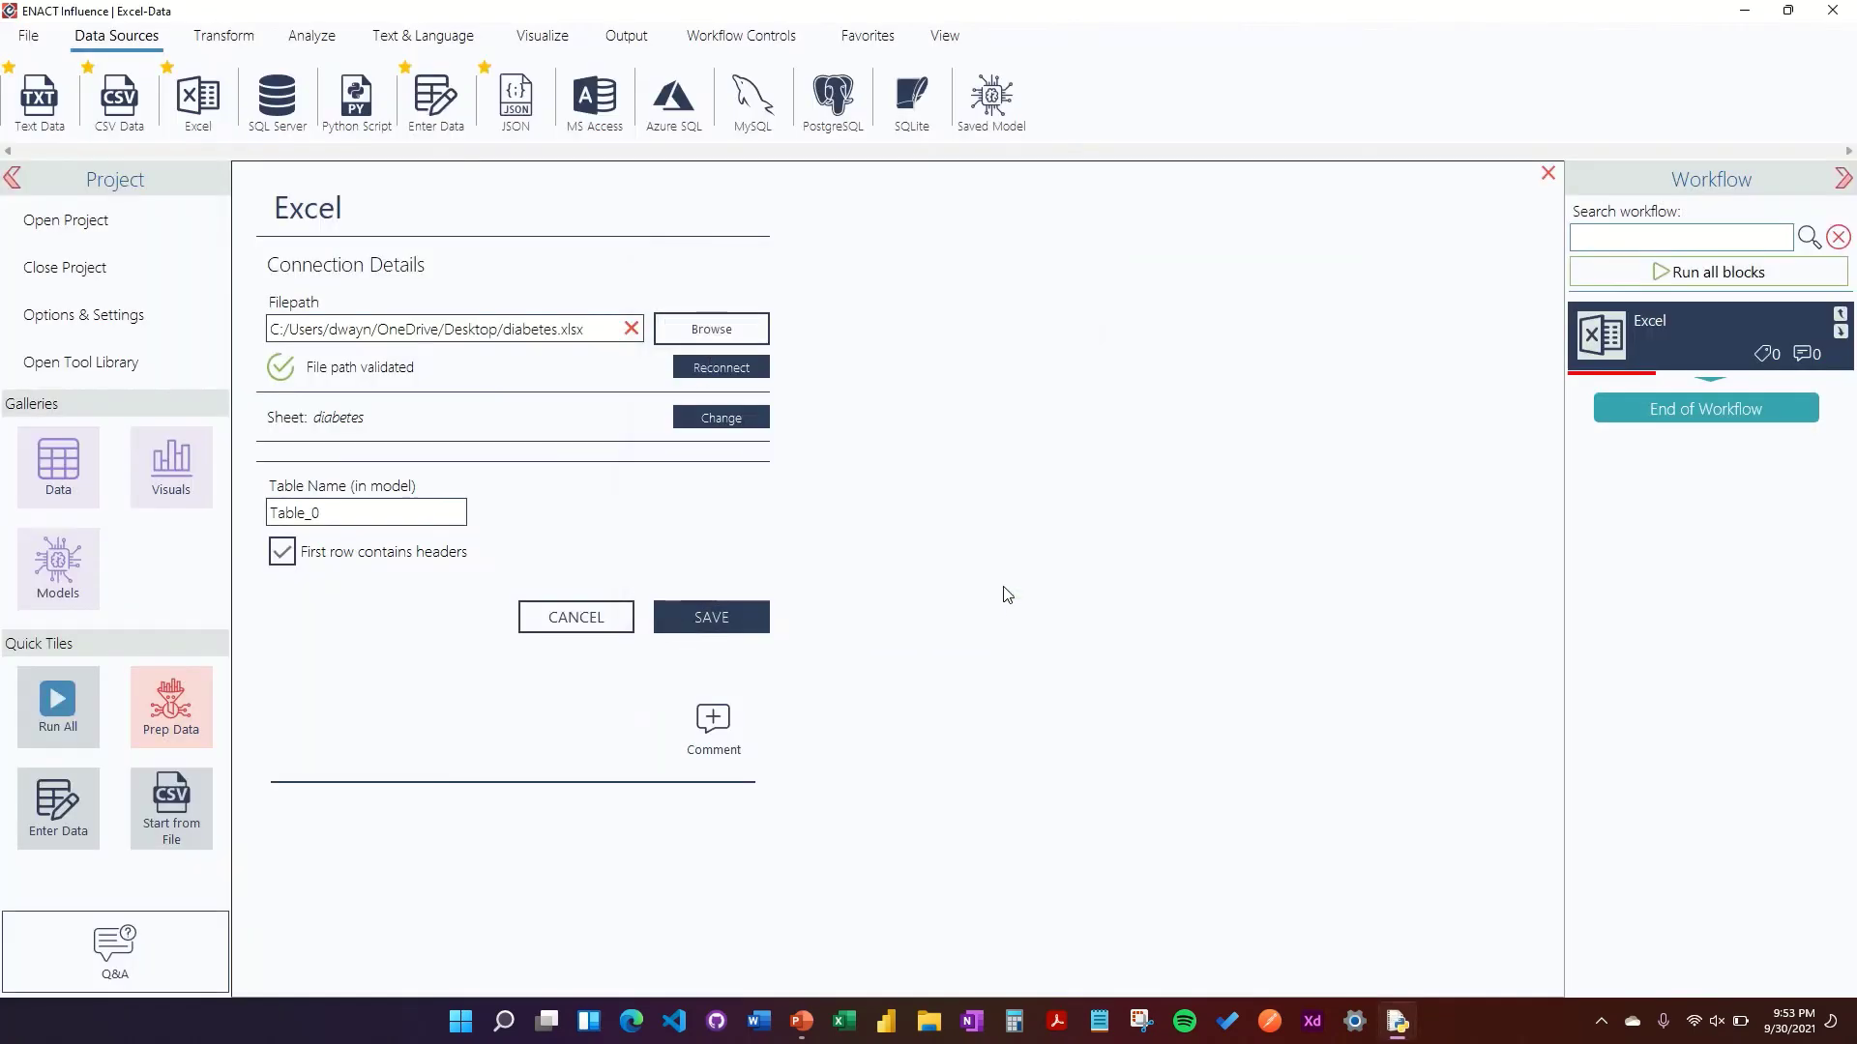
Step: Name the model table diabetes_data and save the Excel block's configuration
{"action": "left_click", "coordinate": [424, 517]}
{"action": "key", "text": "ctrl+a"}
{"action": "type", "text": "diab"}
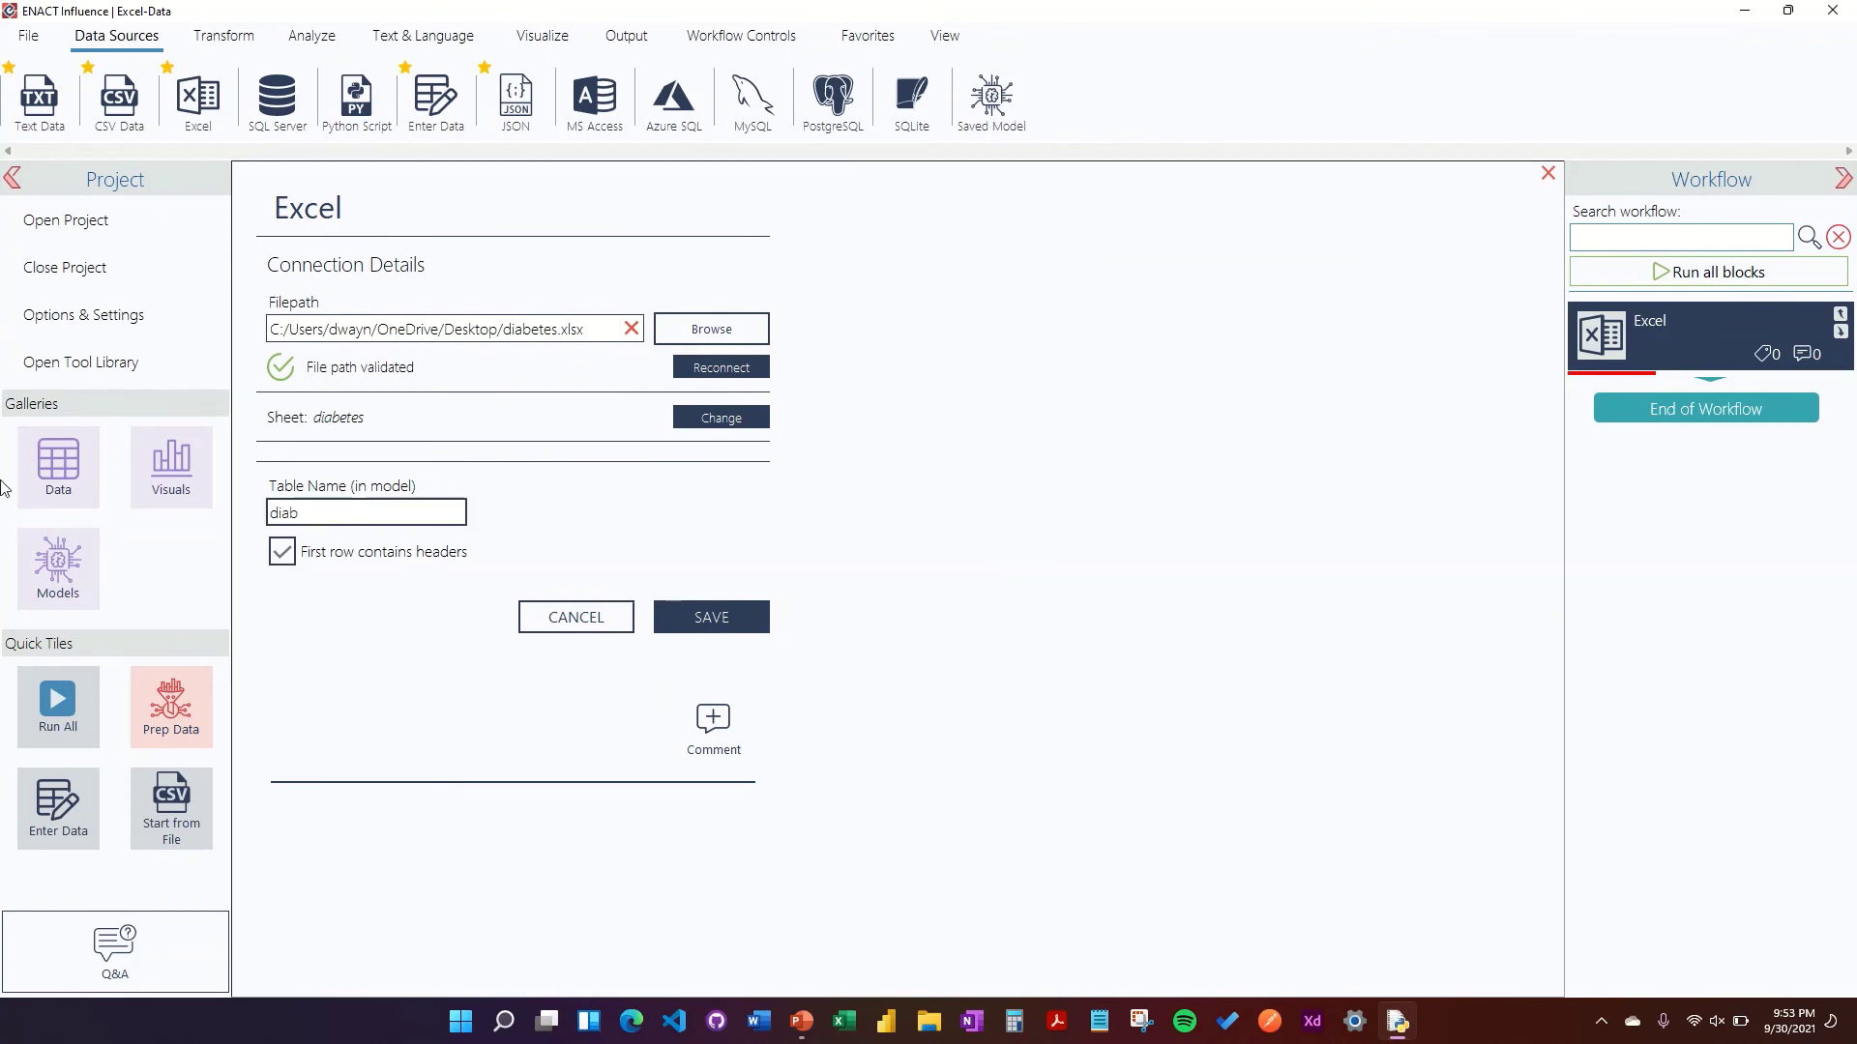
{"action": "type", "text": "etes_data"}
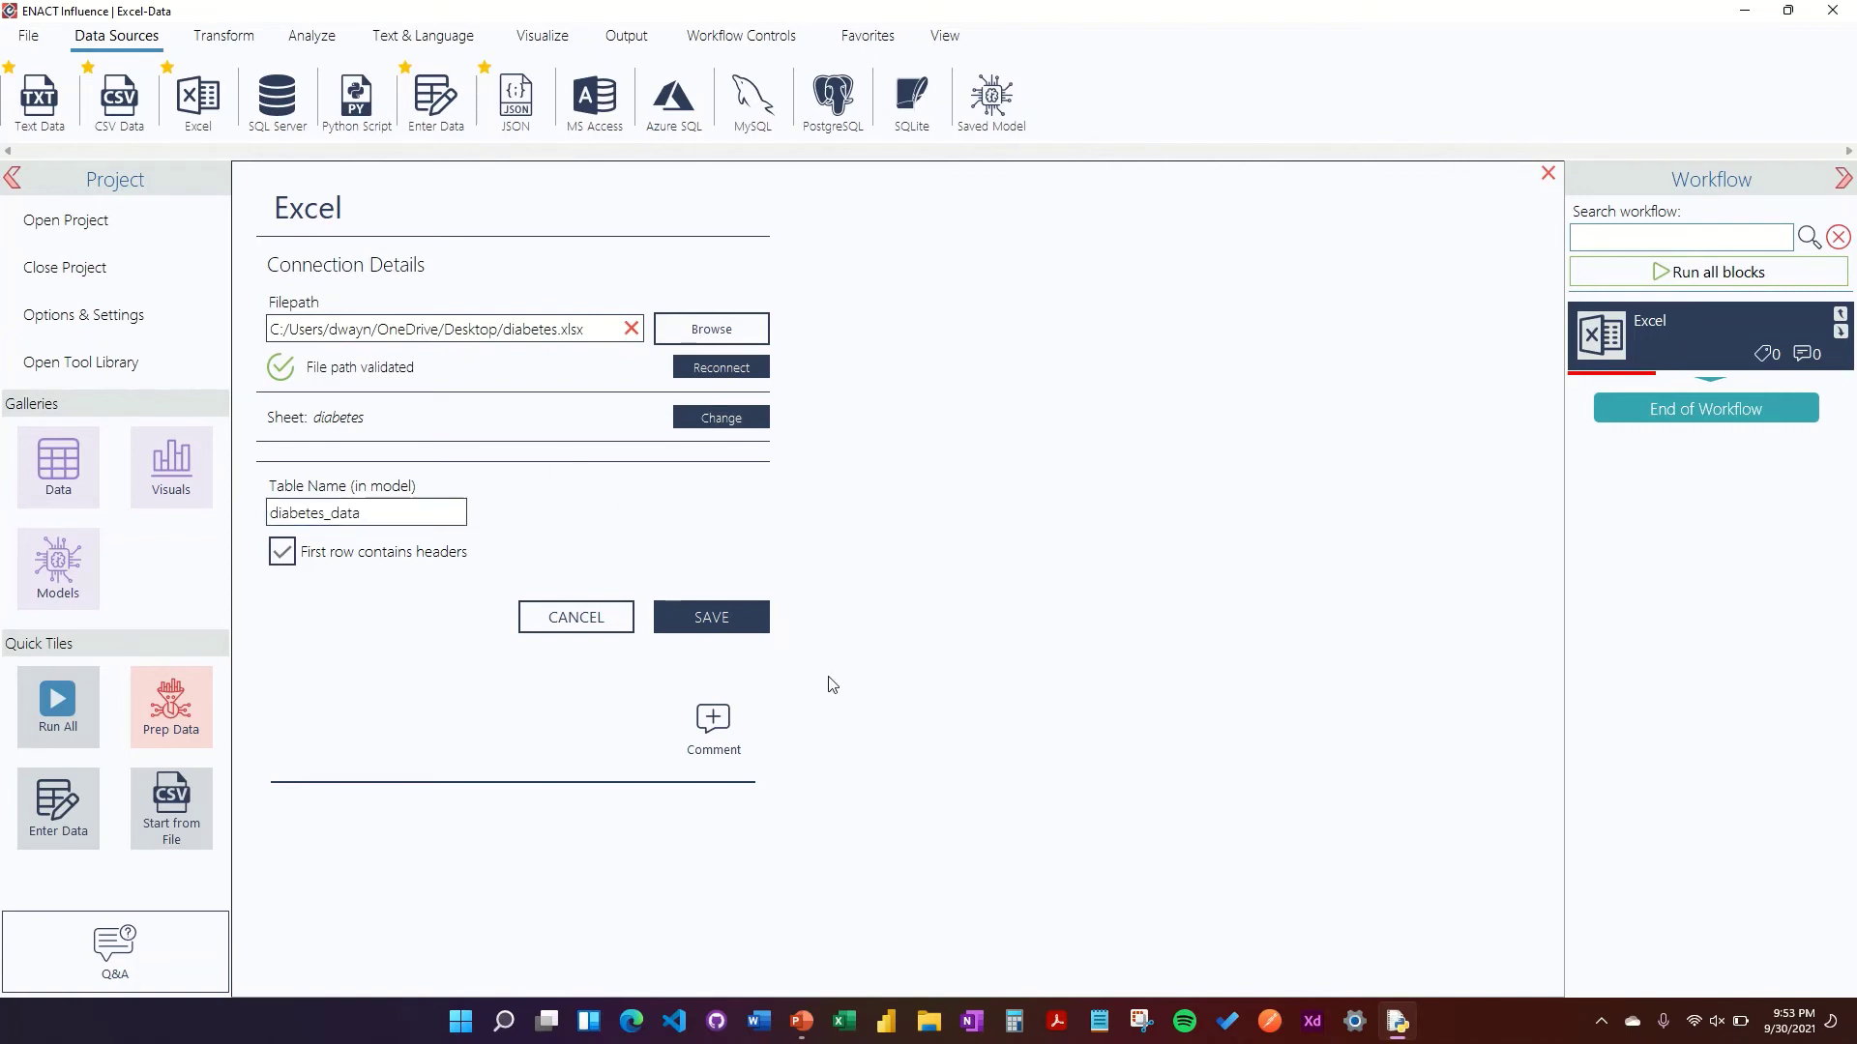
{"action": "left_click", "coordinate": [685, 619]}
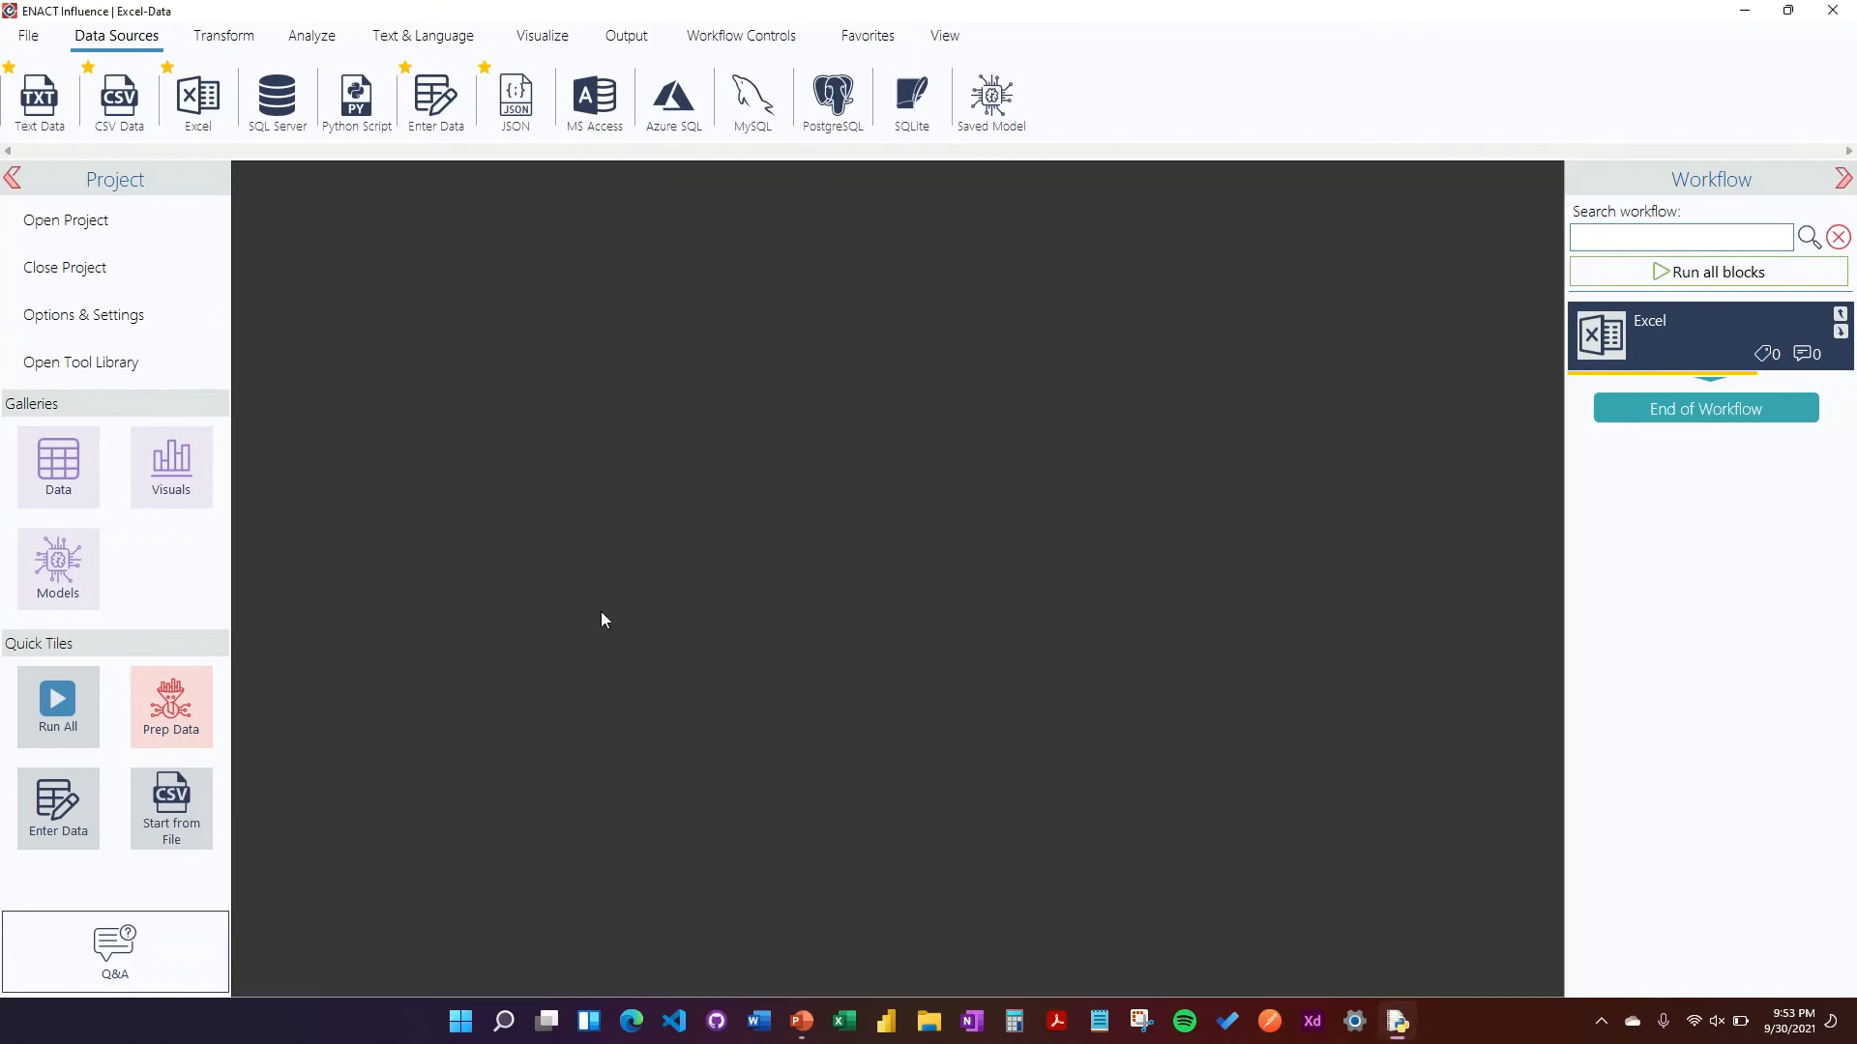
Step: Execute the configured Excel block and inspect the imported diabetes_data table with its DiabetesPedigree column widened
{"action": "right_click", "coordinate": [1594, 346]}
{"action": "left_click", "coordinate": [1465, 356]}
{"action": "left_click", "coordinate": [963, 43]}
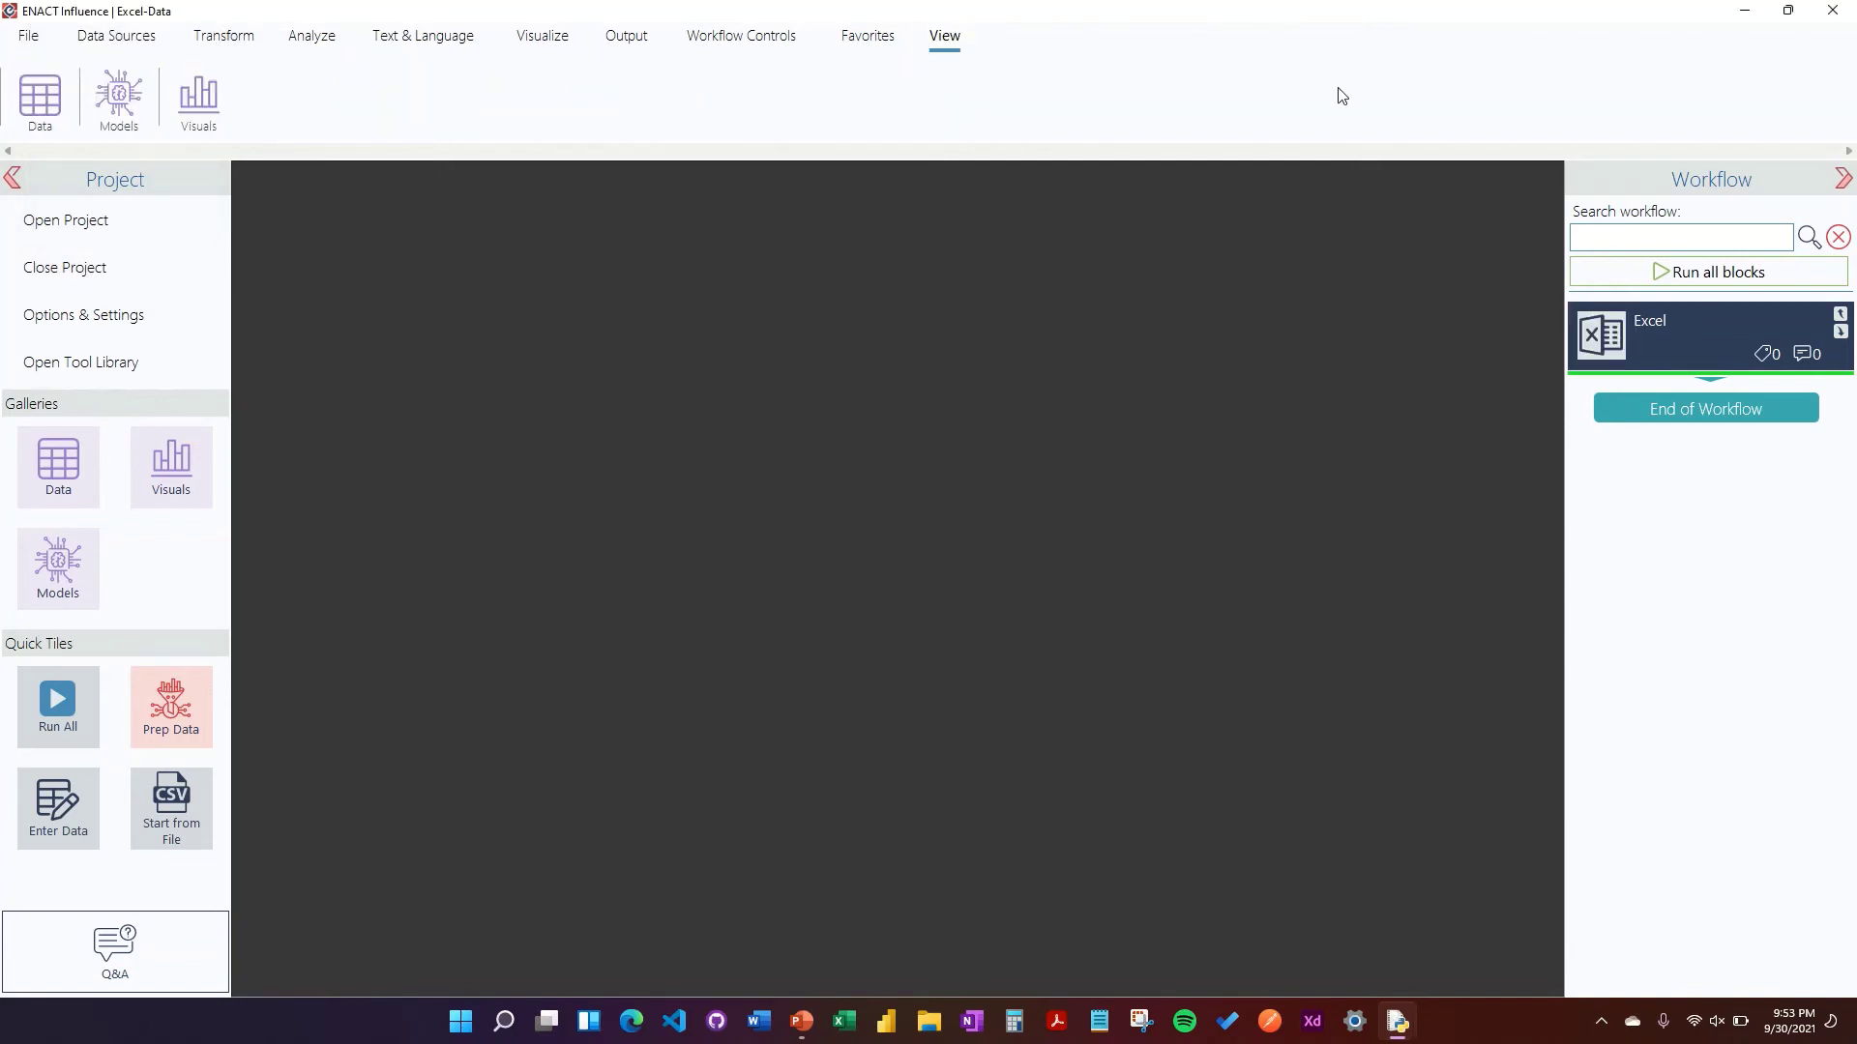
{"action": "left_click", "coordinate": [51, 121]}
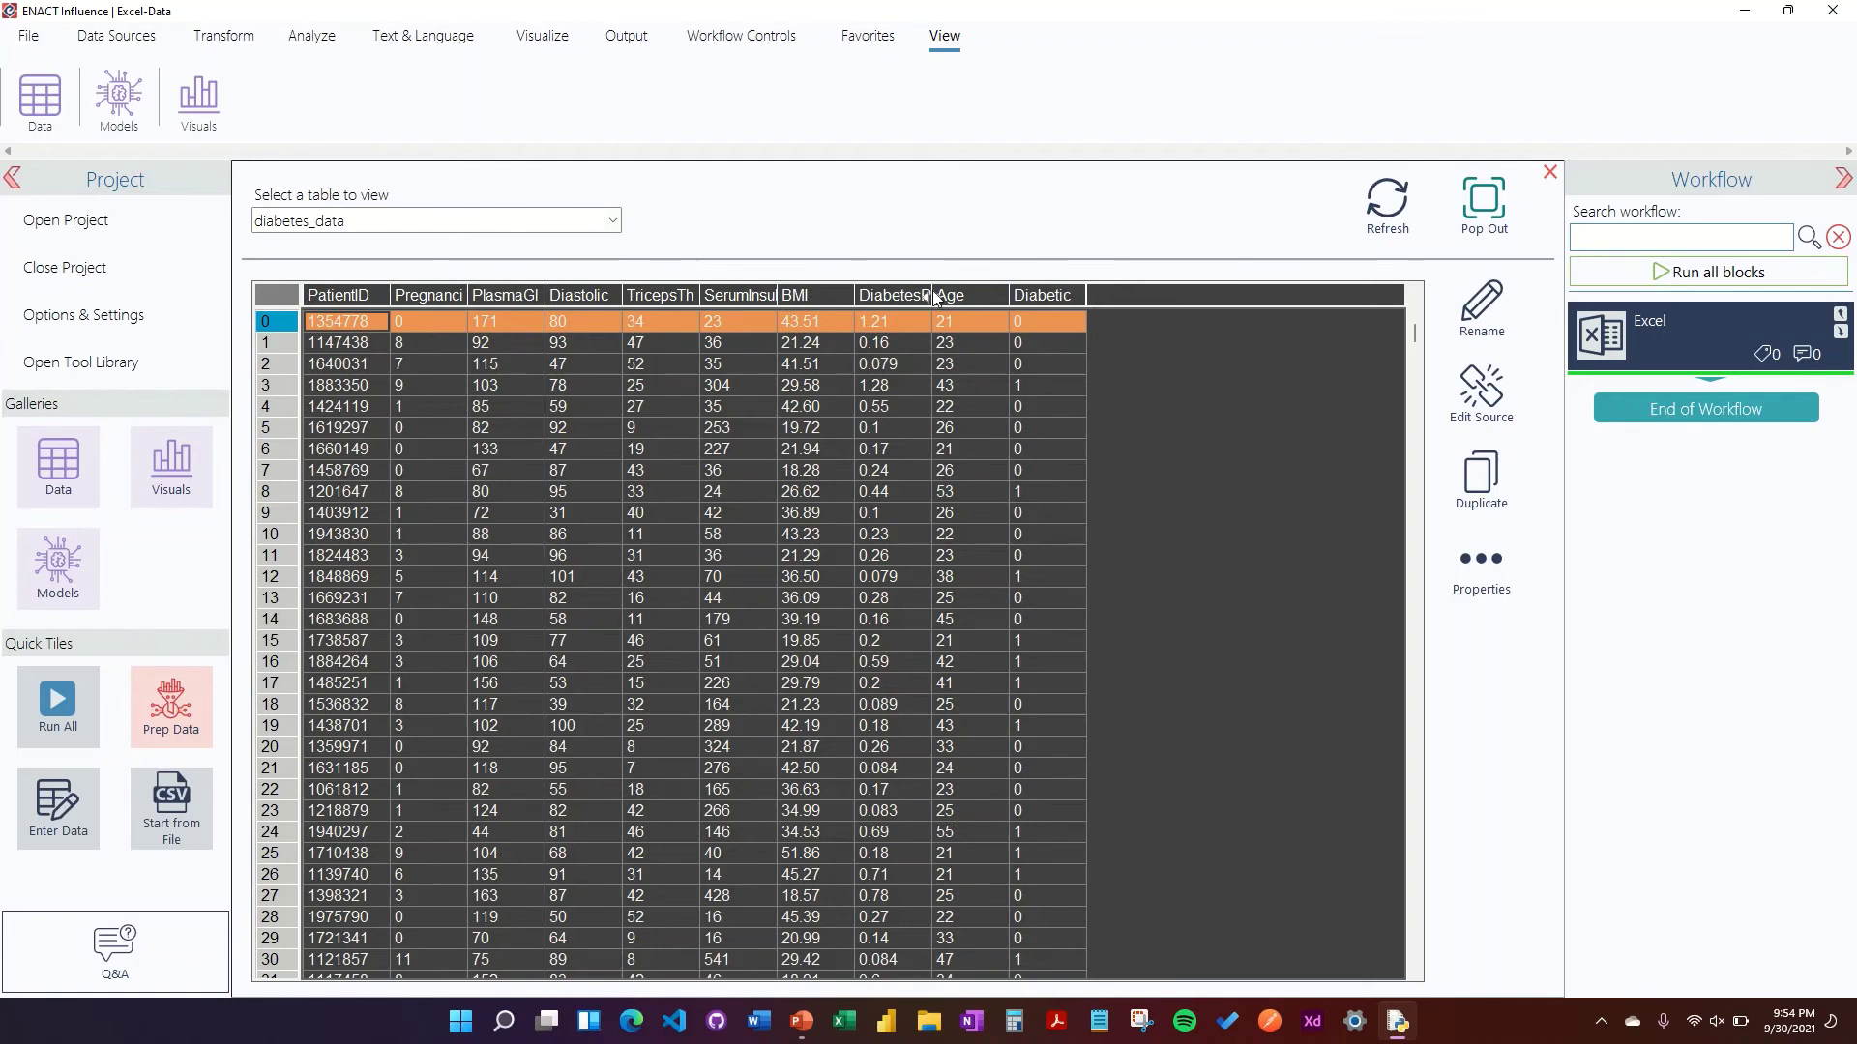
{"action": "left_click_drag", "start_coordinate": [935, 297], "coordinate": [1019, 294]}
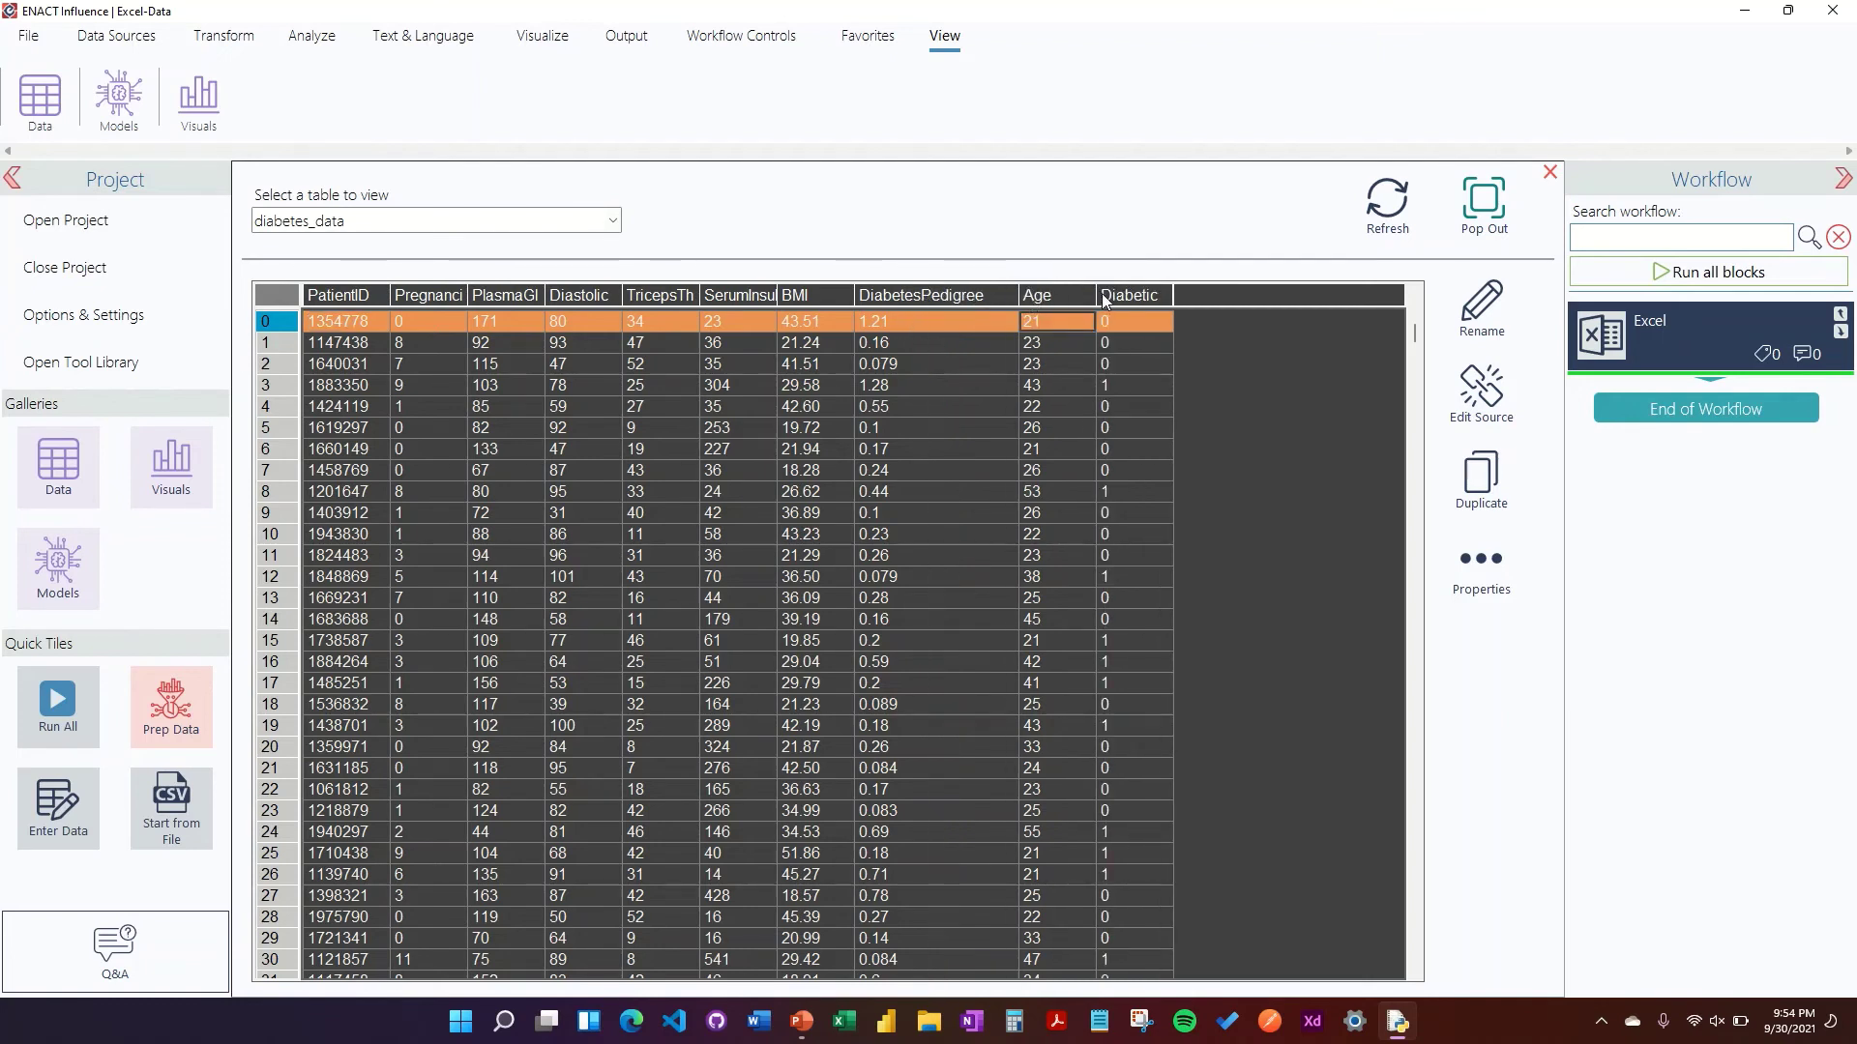
{"action": "left_click", "coordinate": [1551, 174]}
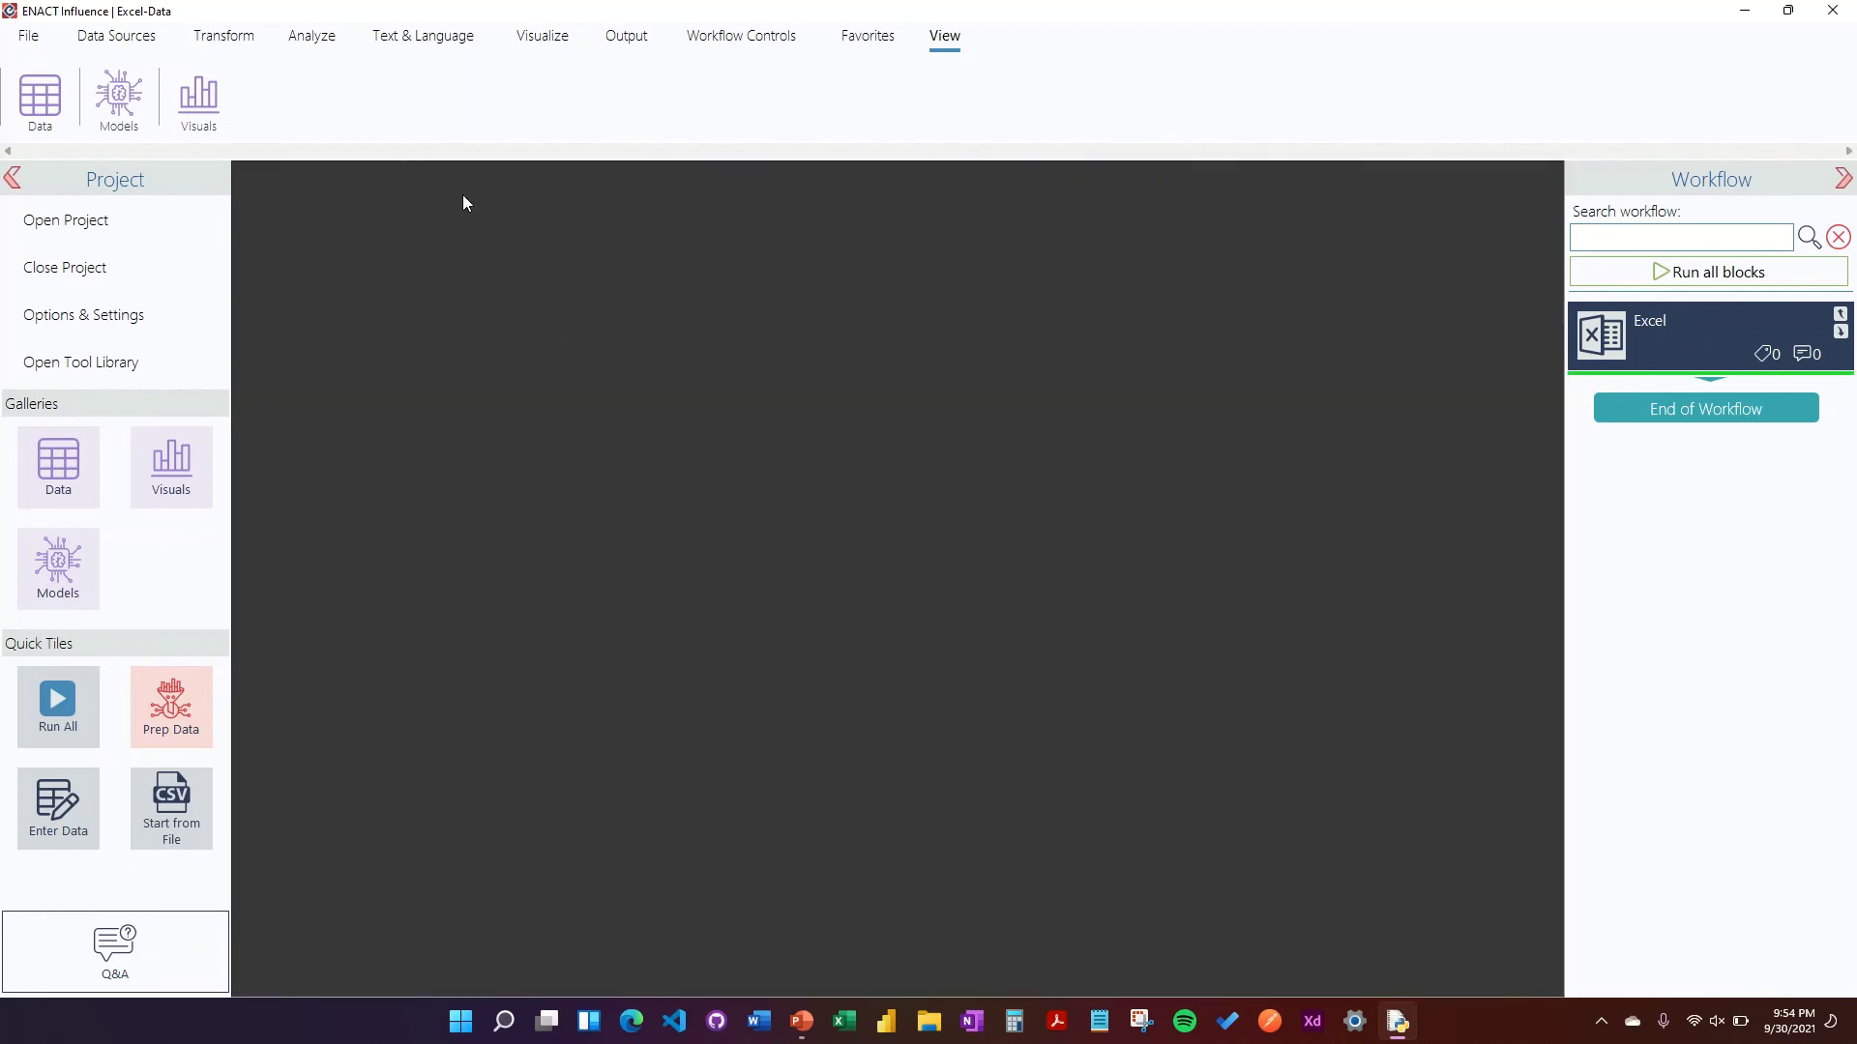
Step: Add a second Excel block to the workflow and open its configuration
{"action": "left_click", "coordinate": [116, 36]}
{"action": "left_click", "coordinate": [198, 97]}
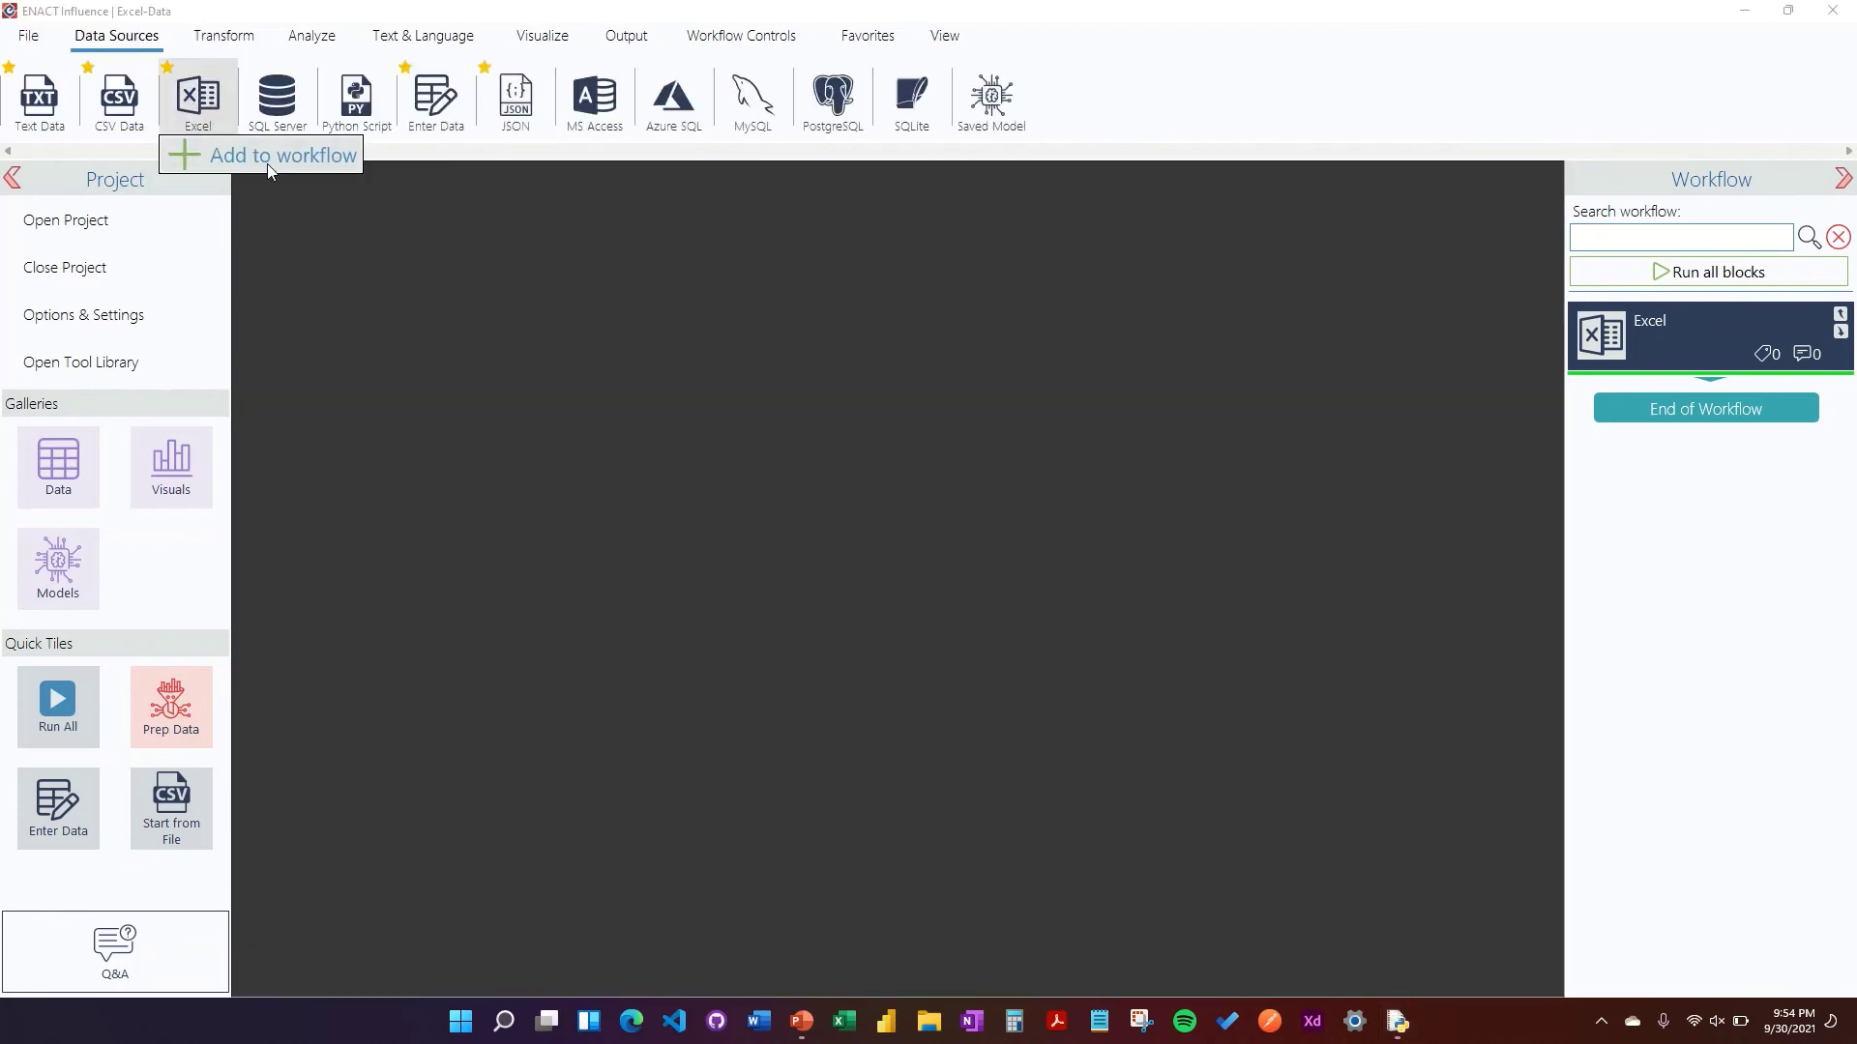
{"action": "left_click", "coordinate": [270, 164]}
{"action": "left_click", "coordinate": [1605, 435]}
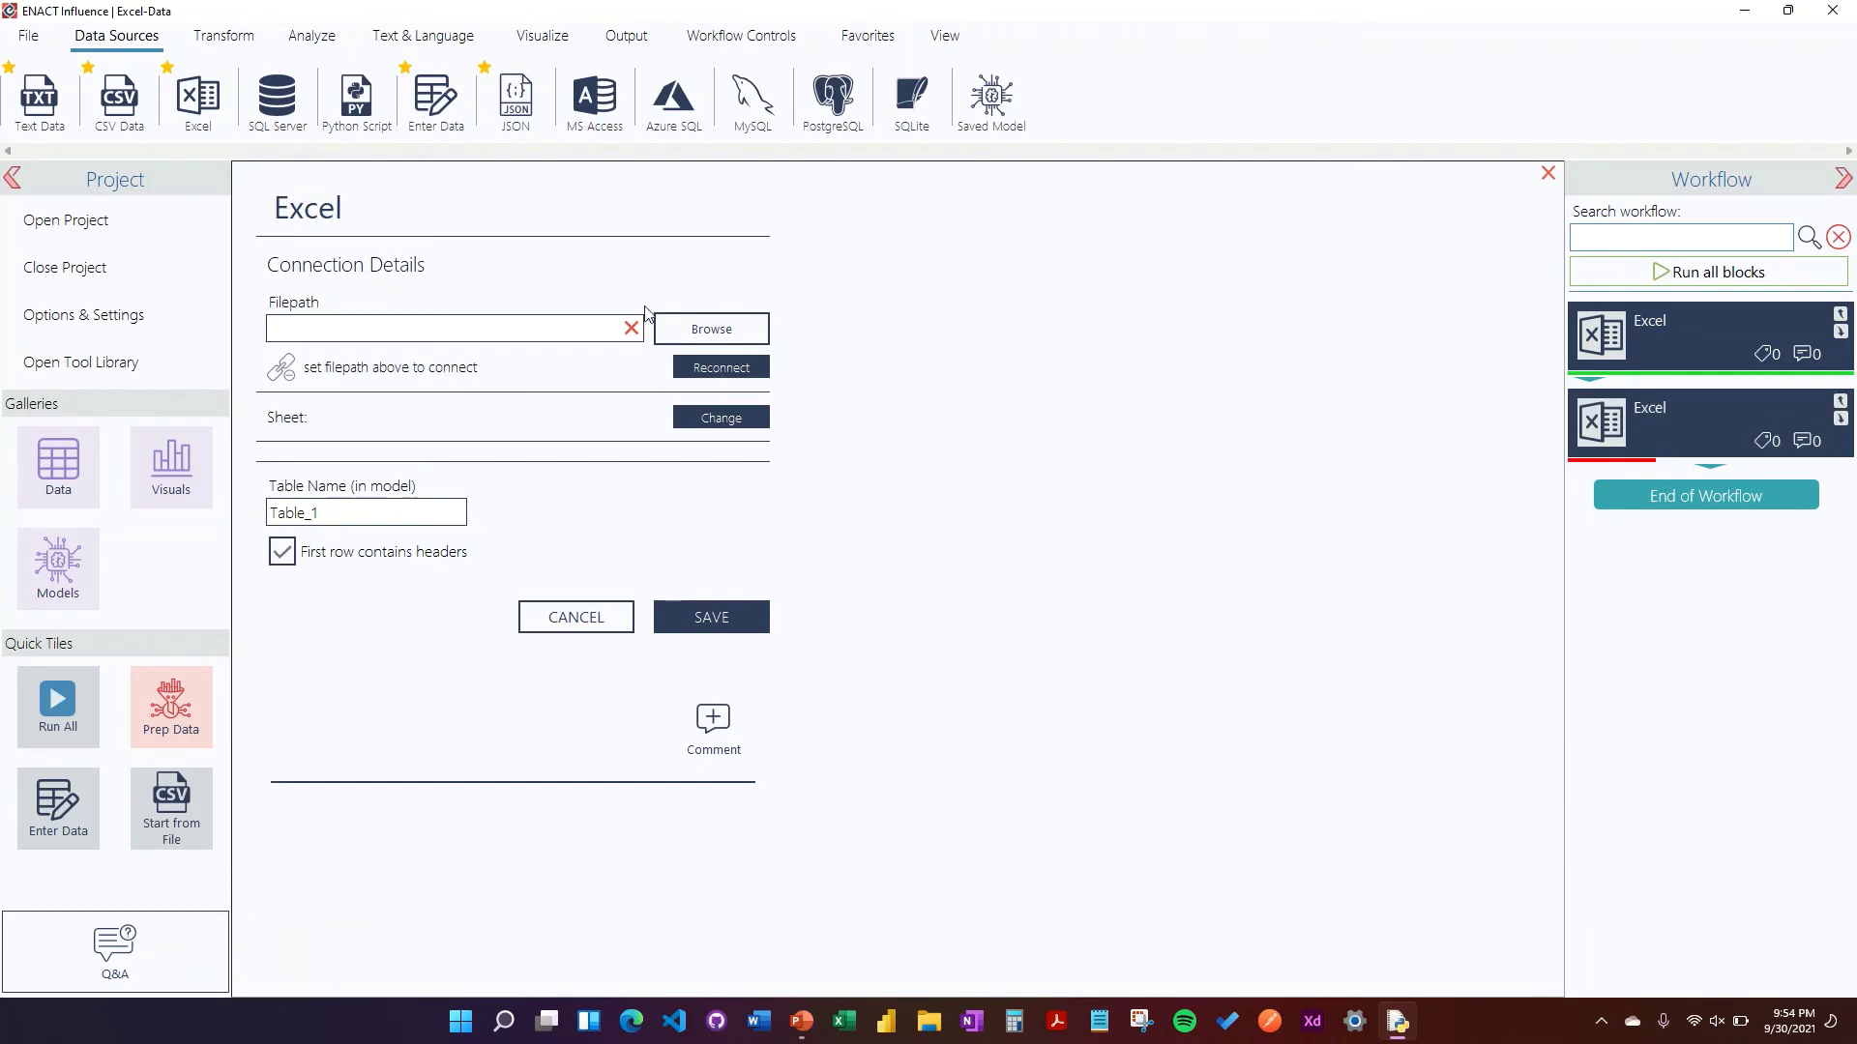
Step: Set the second Excel block's file path to diabetes.xlsx on the Desktop and choose the iris worksheet
{"action": "left_click", "coordinate": [694, 324]}
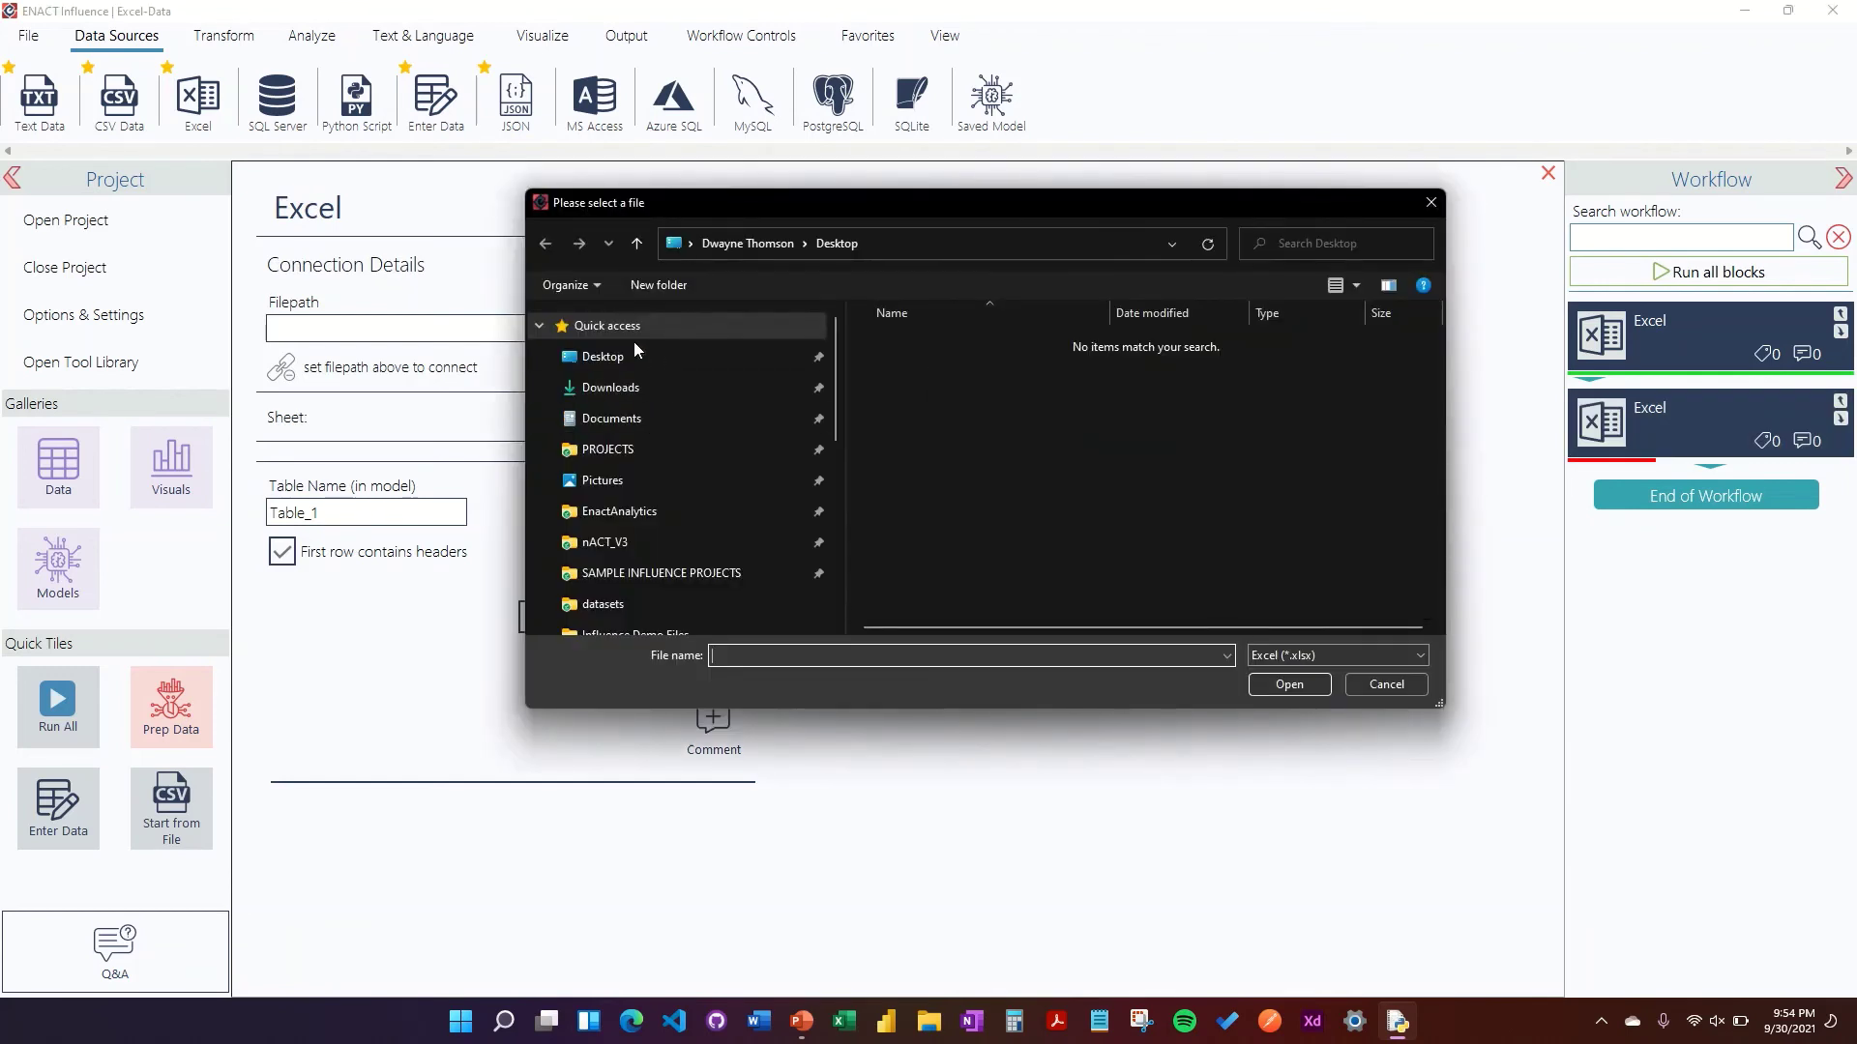
{"action": "left_click", "coordinate": [623, 356]}
{"action": "left_click", "coordinate": [956, 351]}
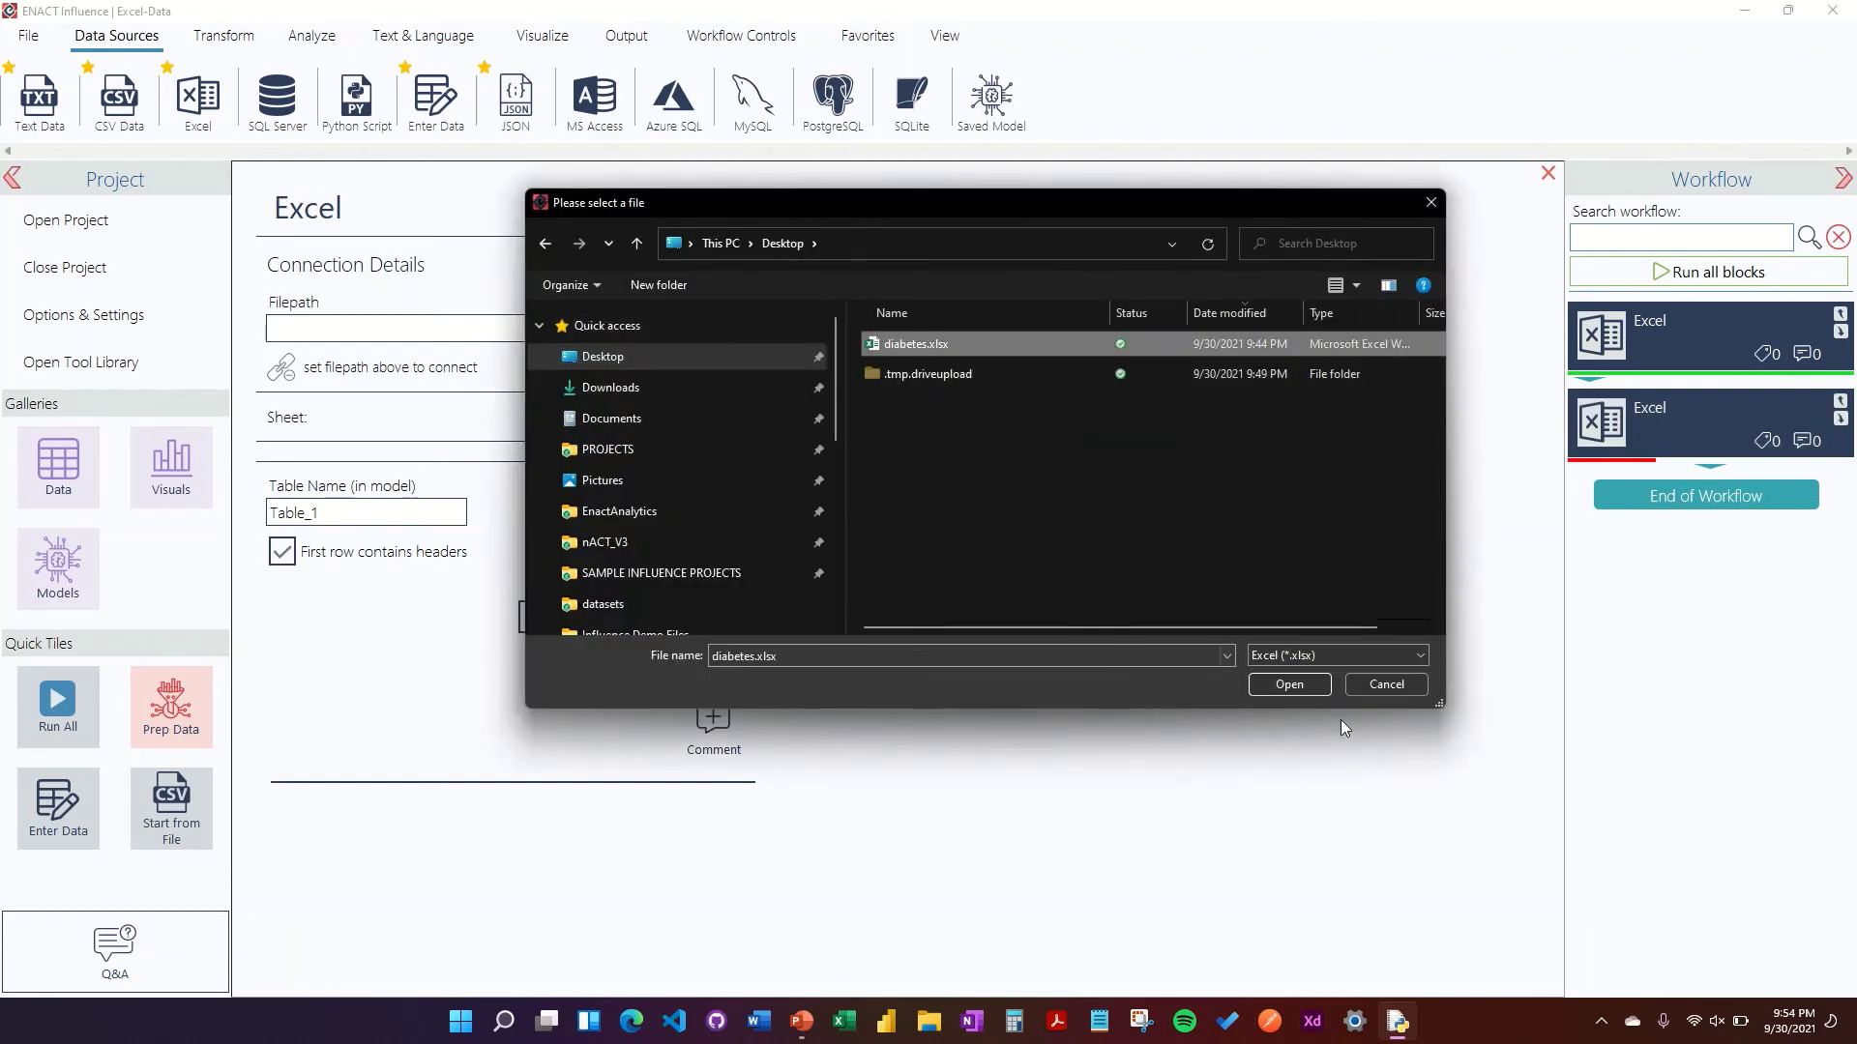
{"action": "left_click", "coordinate": [1286, 684]}
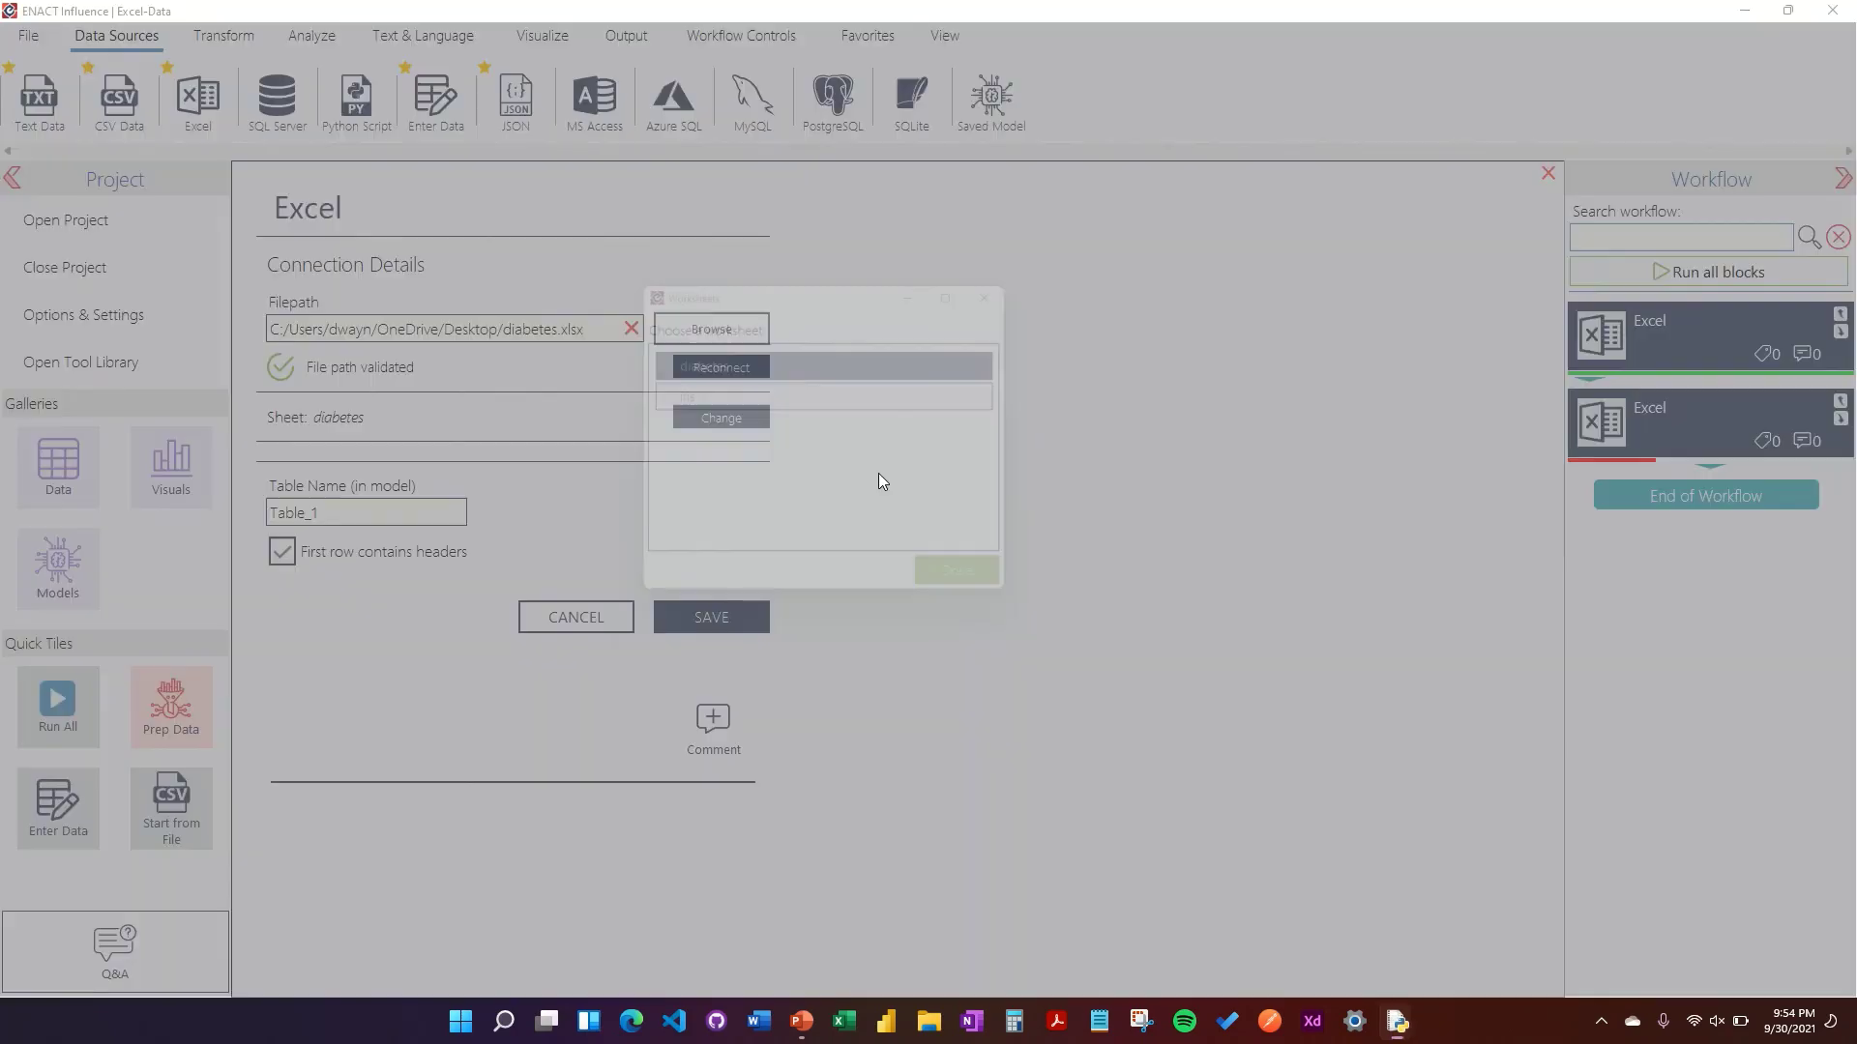
{"action": "left_click", "coordinate": [810, 401]}
{"action": "left_click", "coordinate": [998, 594]}
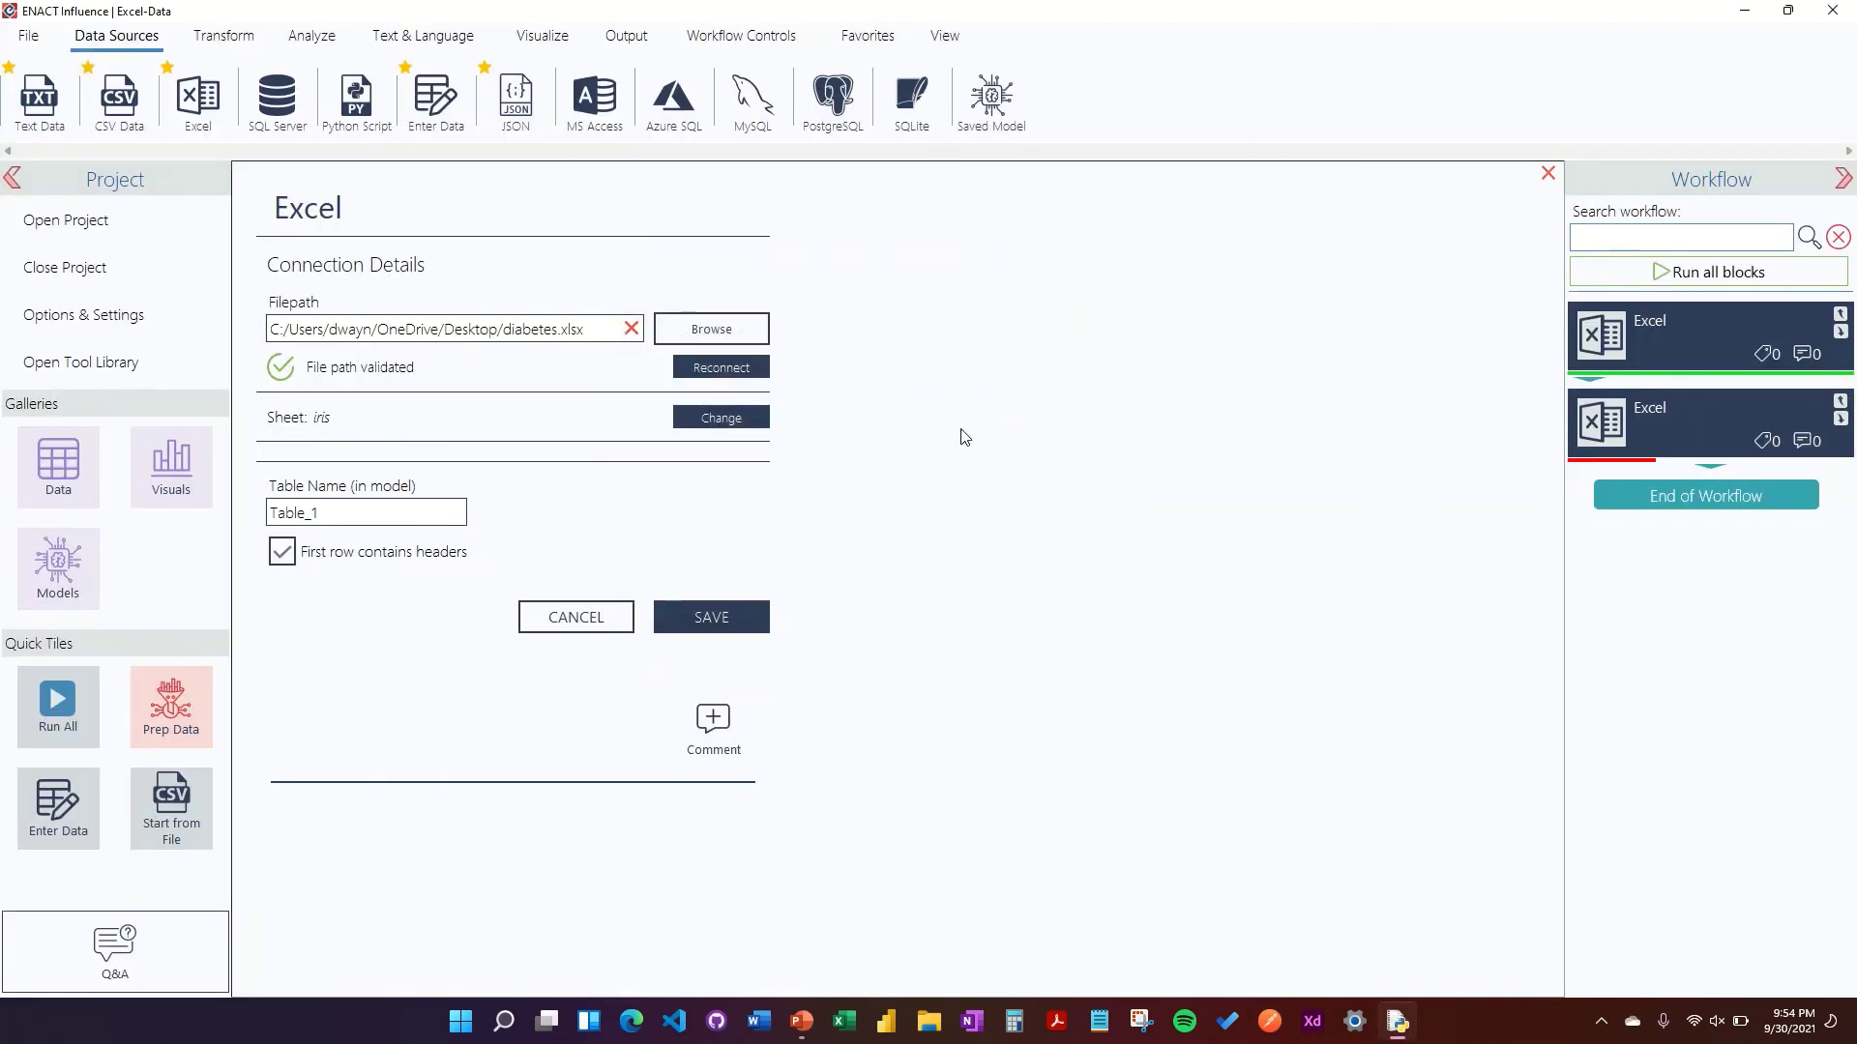
Step: Name the second block's model table iris_data and save its configuration
{"action": "left_click", "coordinate": [426, 512]}
{"action": "key", "text": "ctrl+a"}
{"action": "type", "text": "ir"}
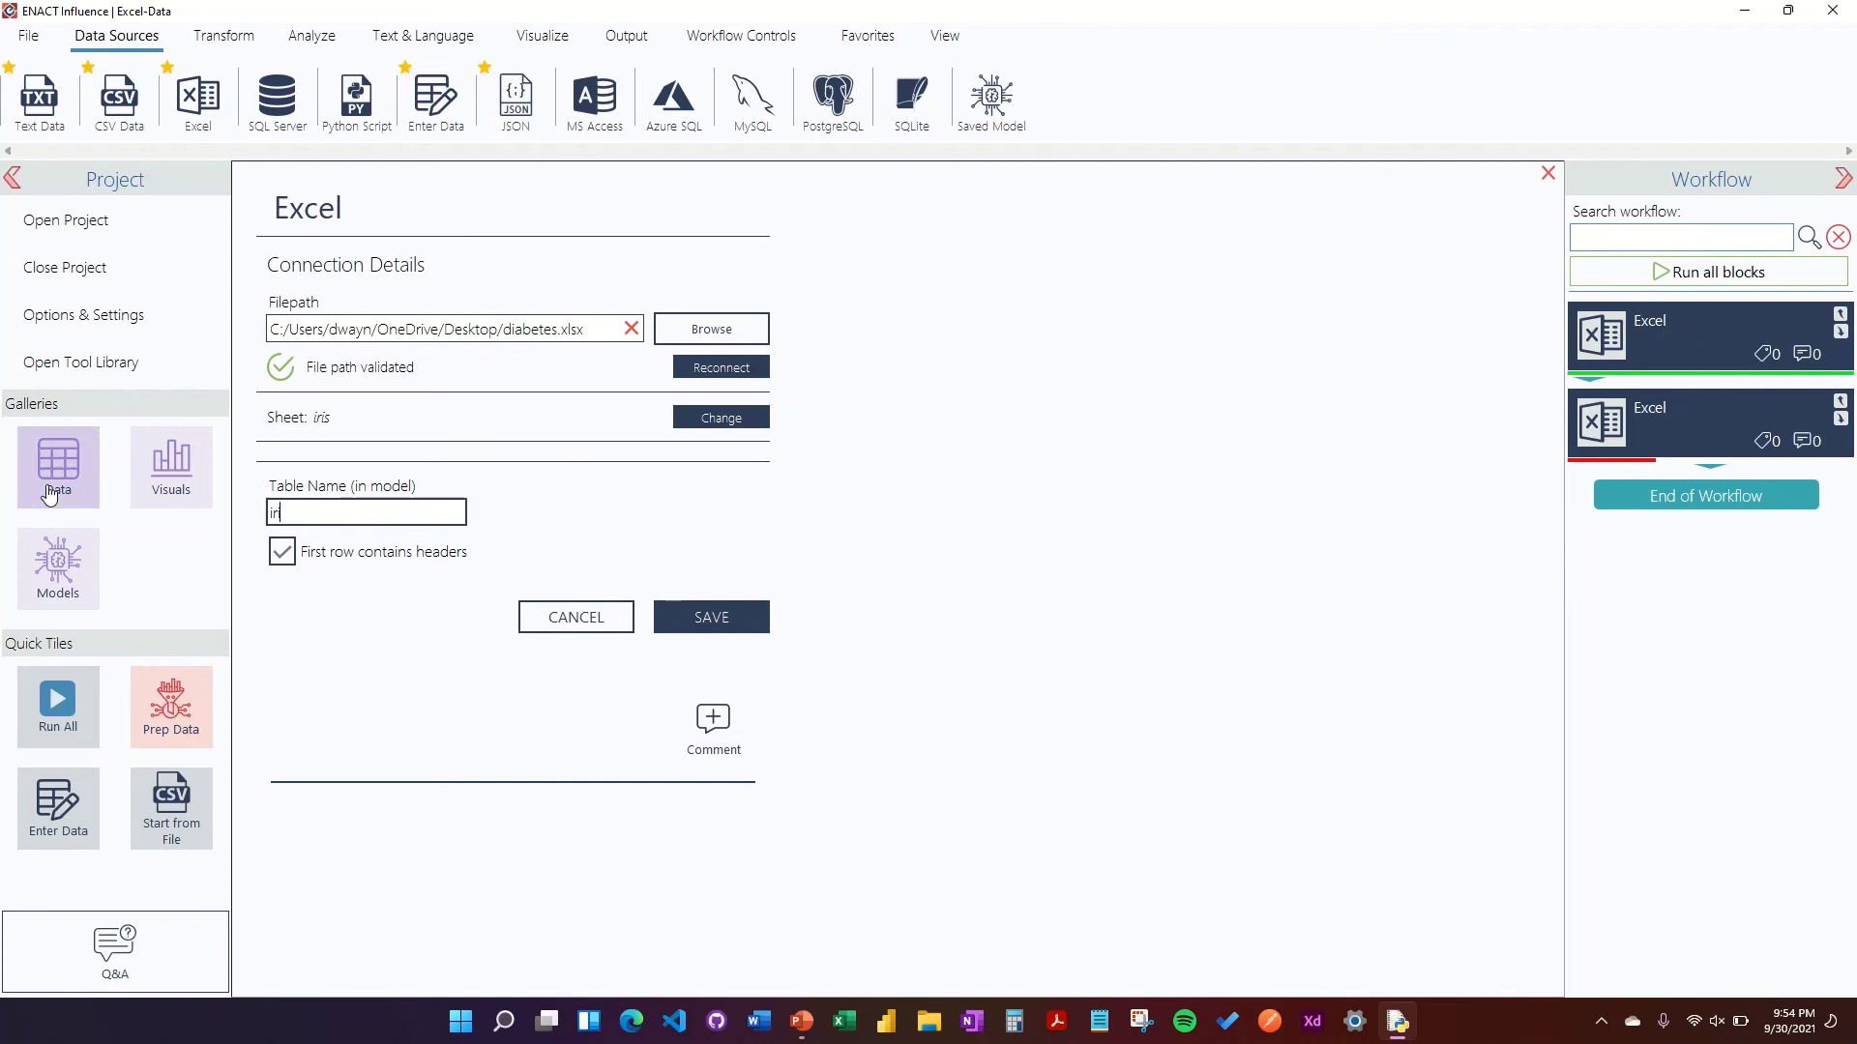
{"action": "type", "text": "is_data"}
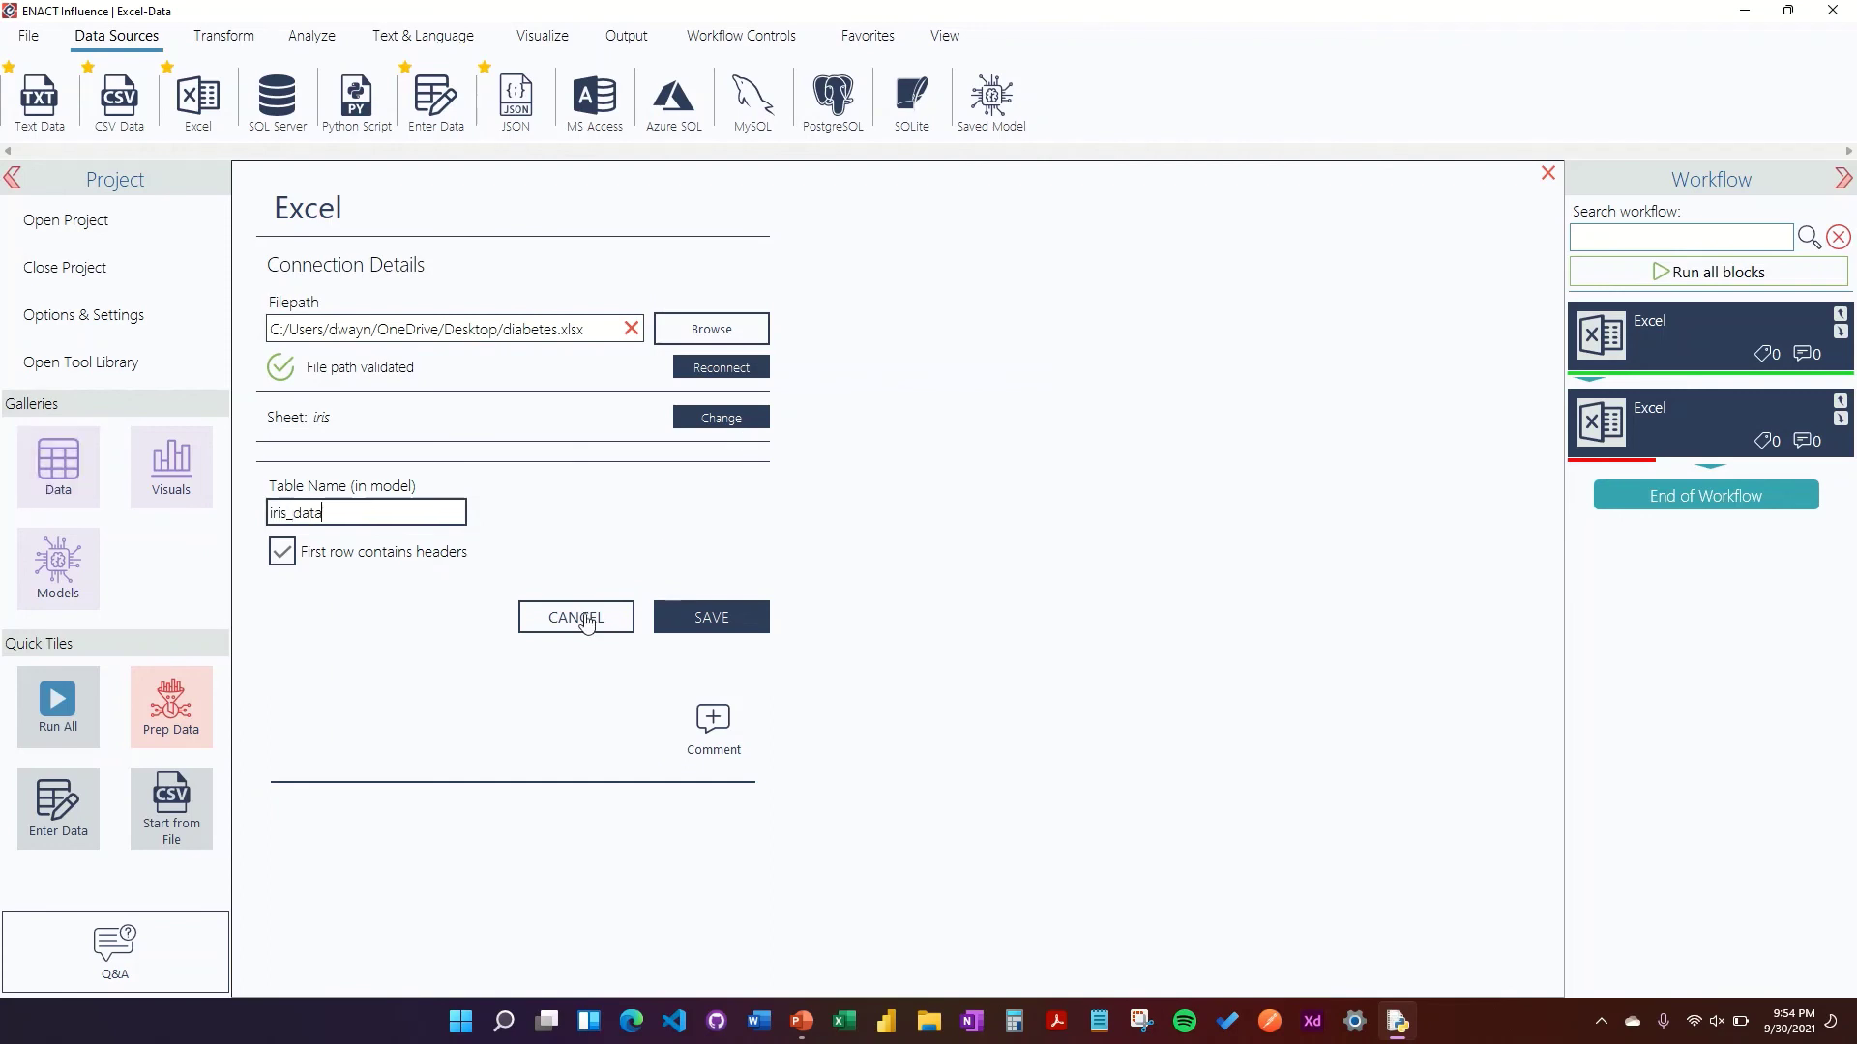
{"action": "left_click", "coordinate": [703, 622]}
Step: Execute the second Excel block and display the imported iris_data table in the data view
{"action": "right_click", "coordinate": [1625, 425]}
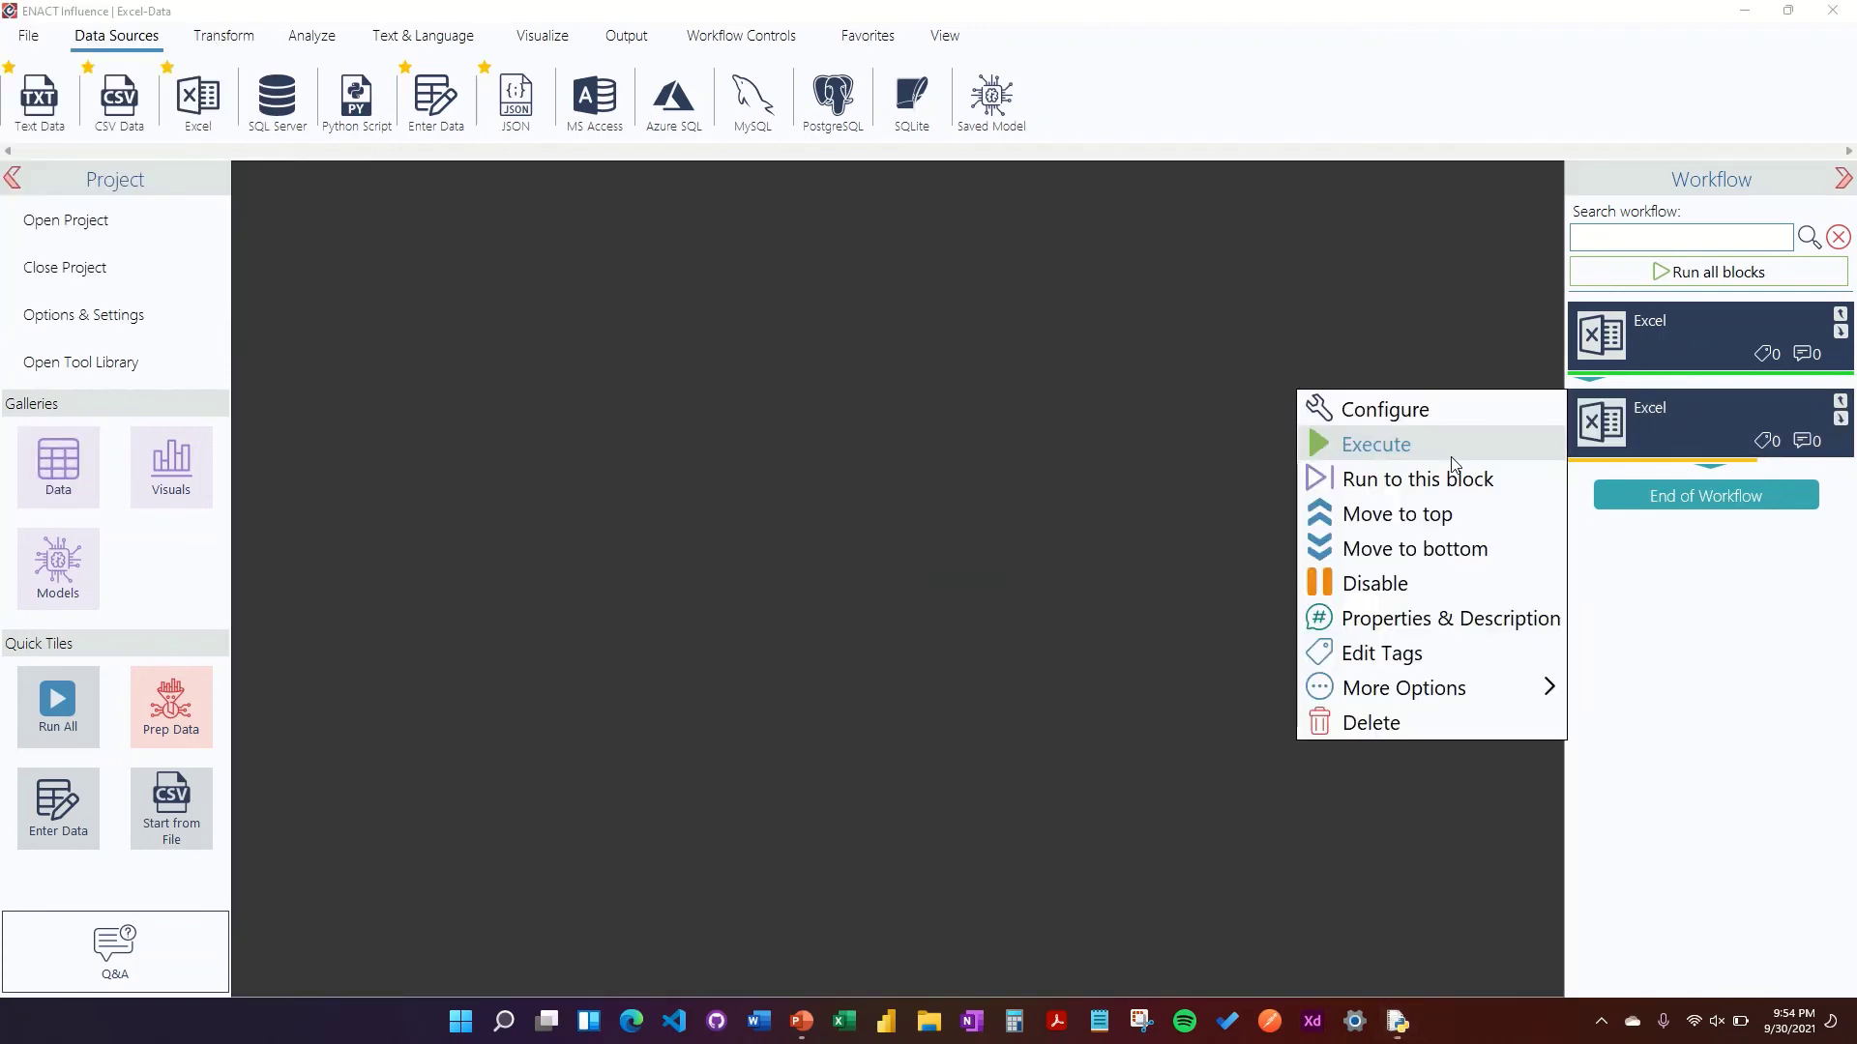
{"action": "left_click", "coordinate": [1450, 449]}
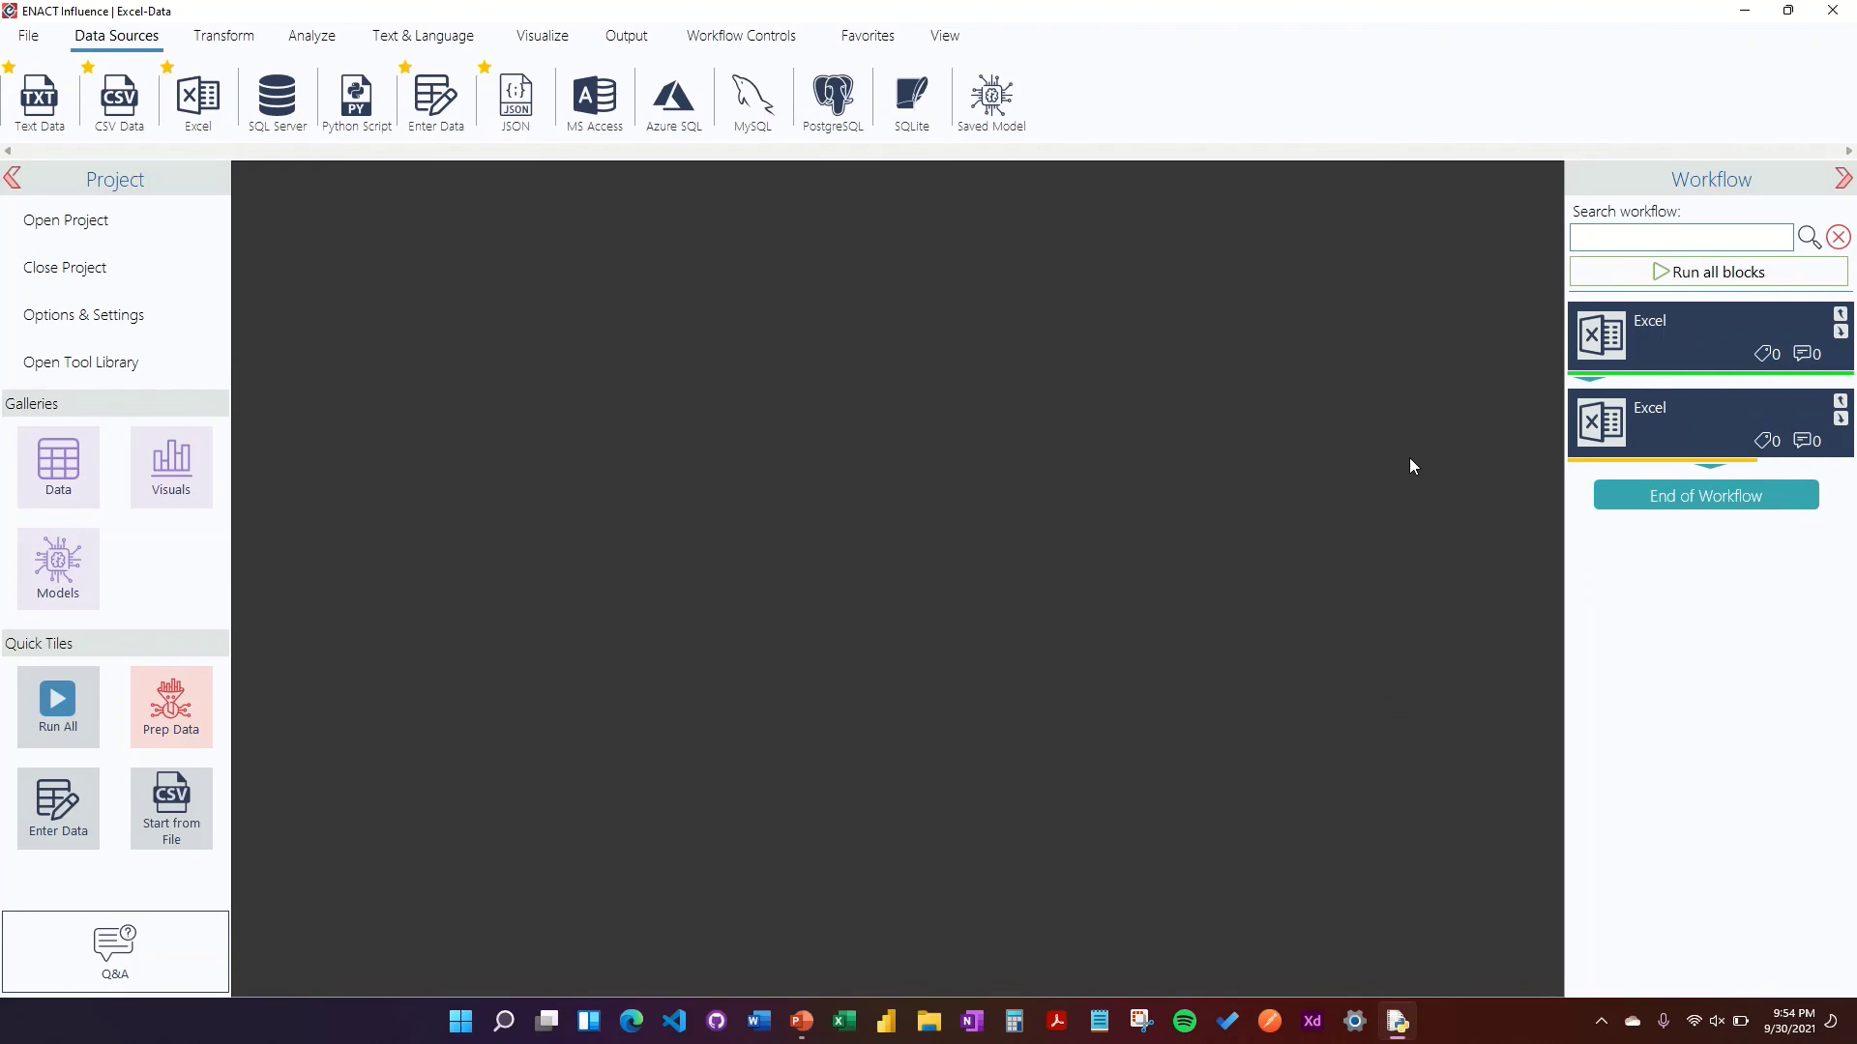
{"action": "left_click", "coordinate": [945, 36]}
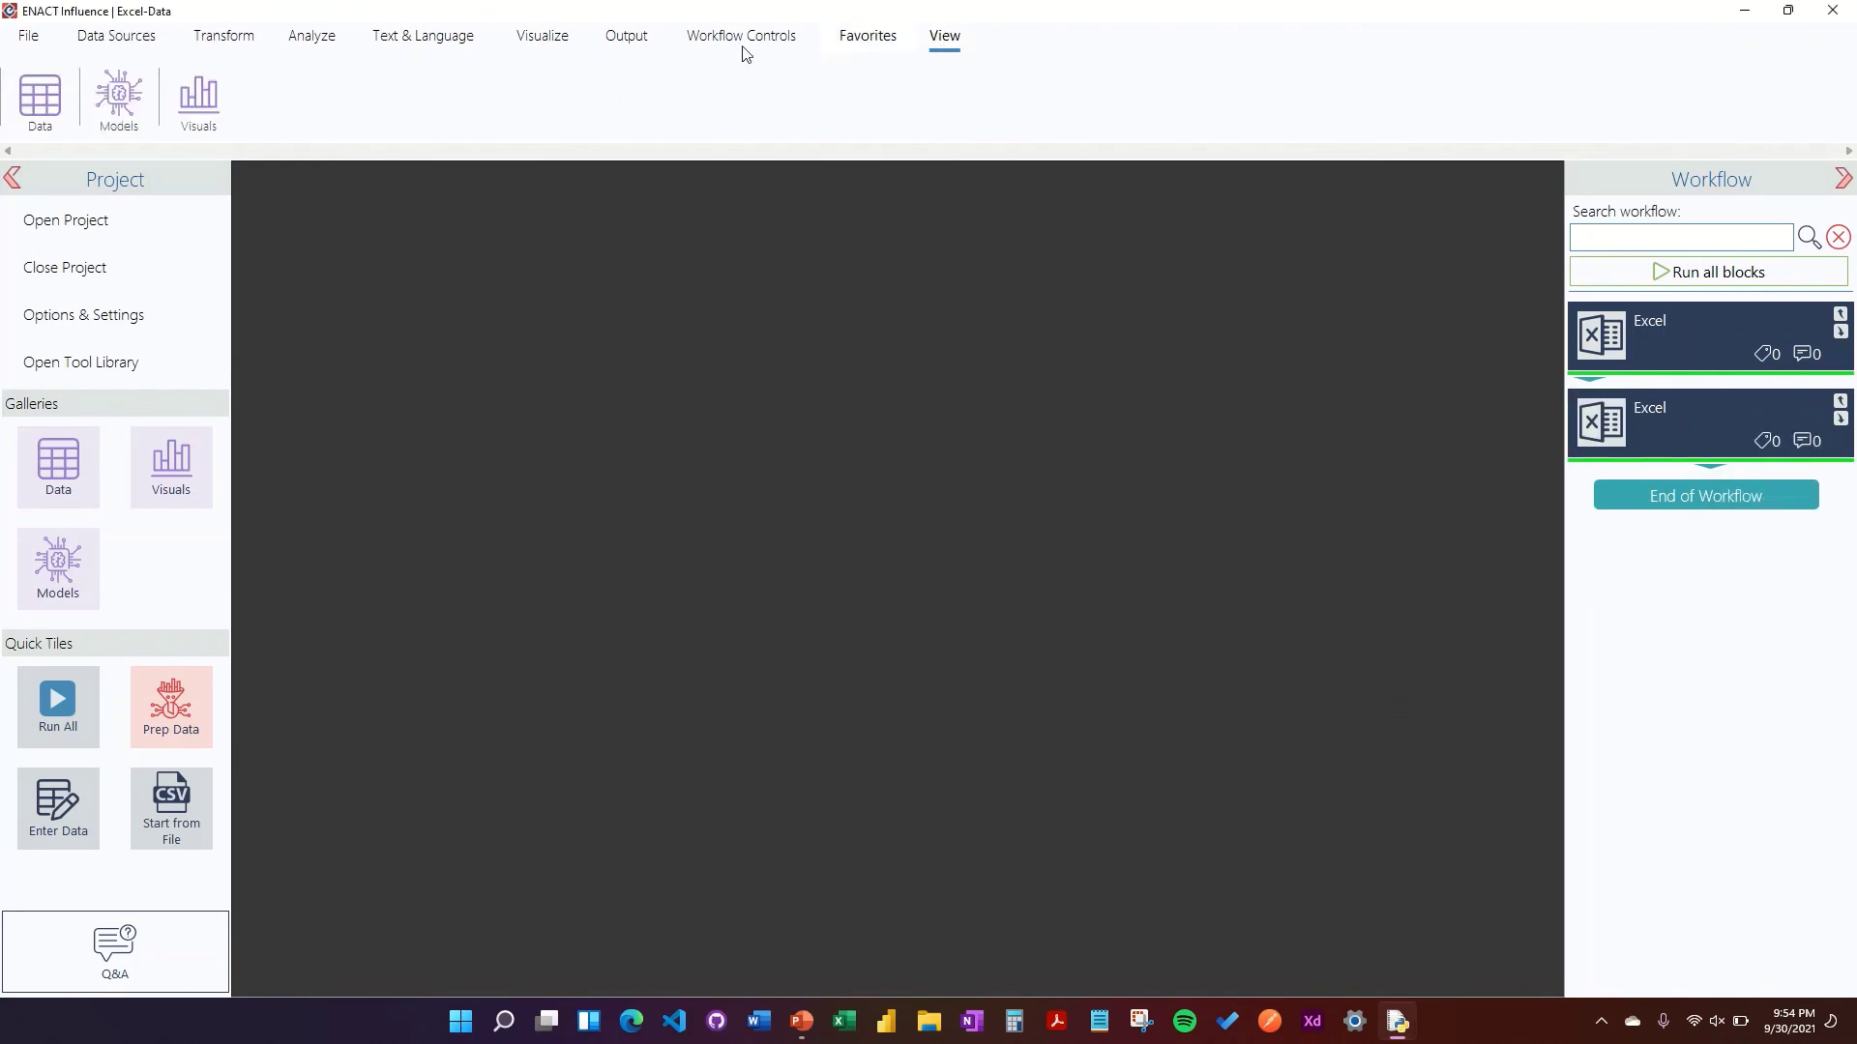
{"action": "left_click", "coordinate": [39, 97]}
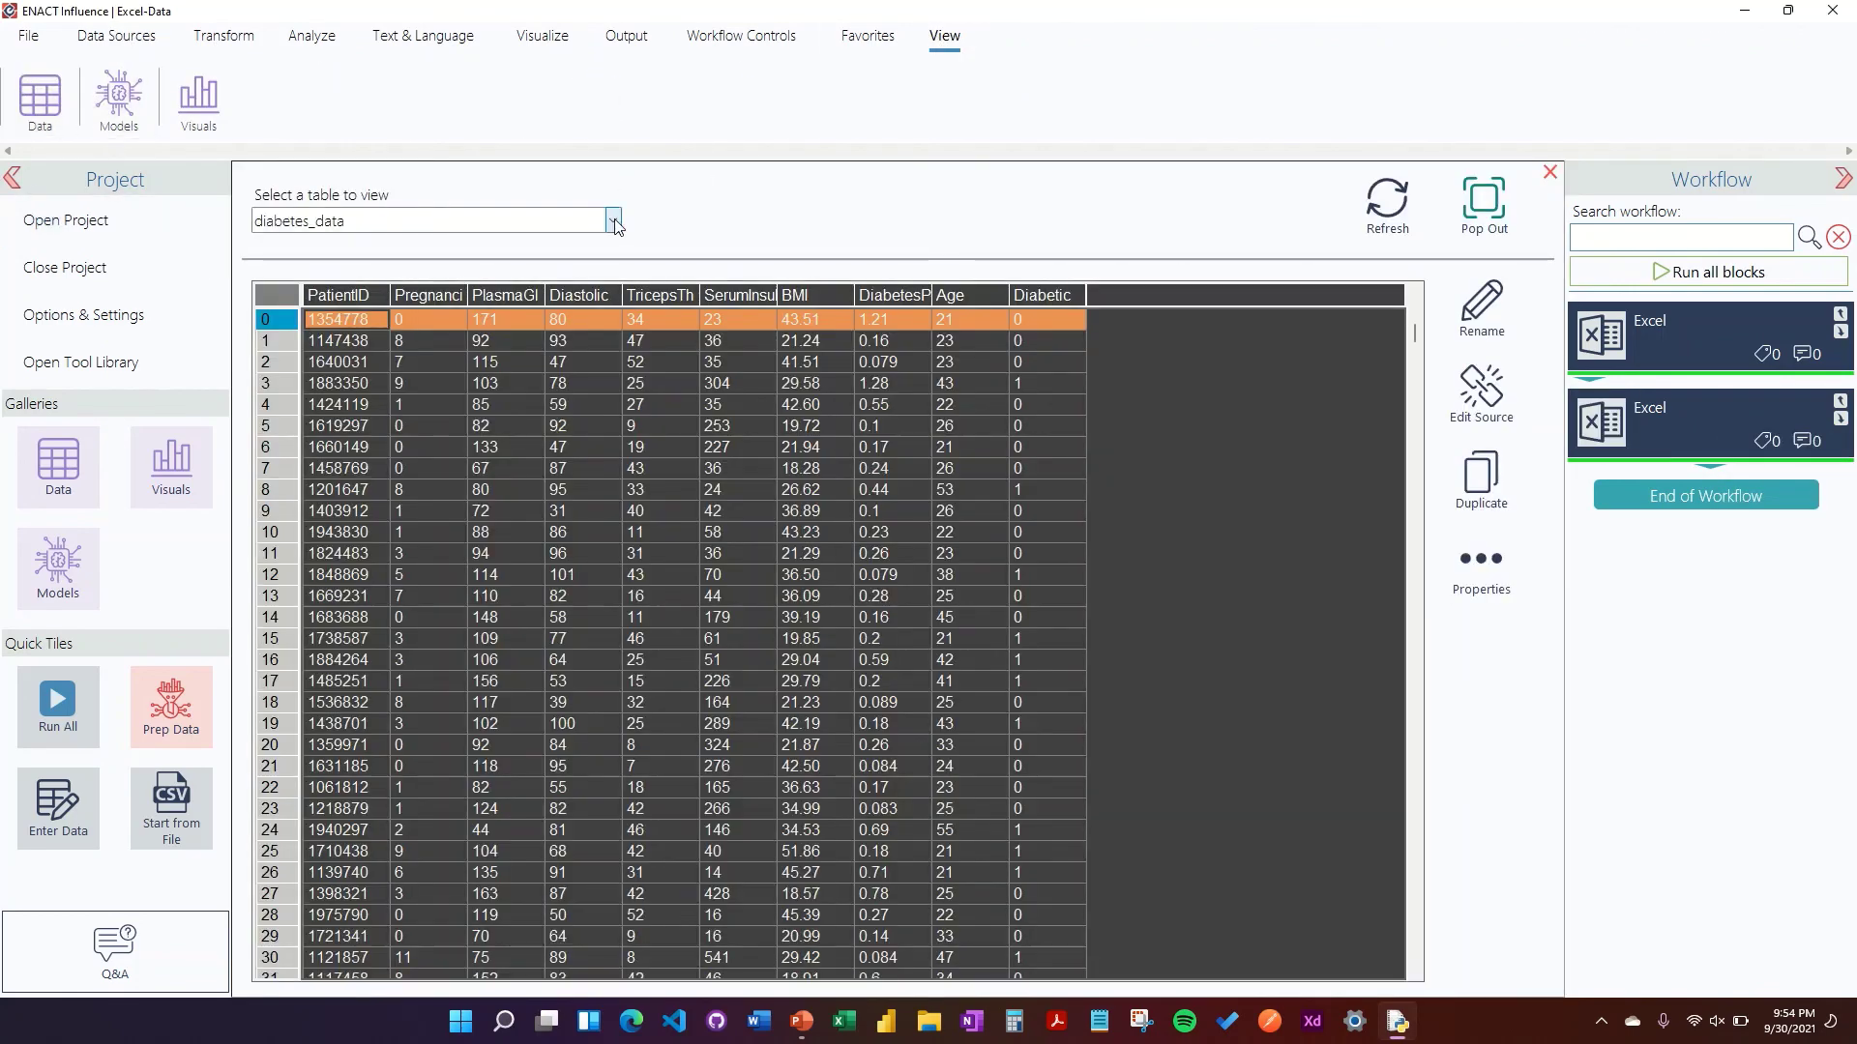
{"action": "left_click", "coordinate": [616, 222]}
{"action": "left_click", "coordinate": [395, 255]}
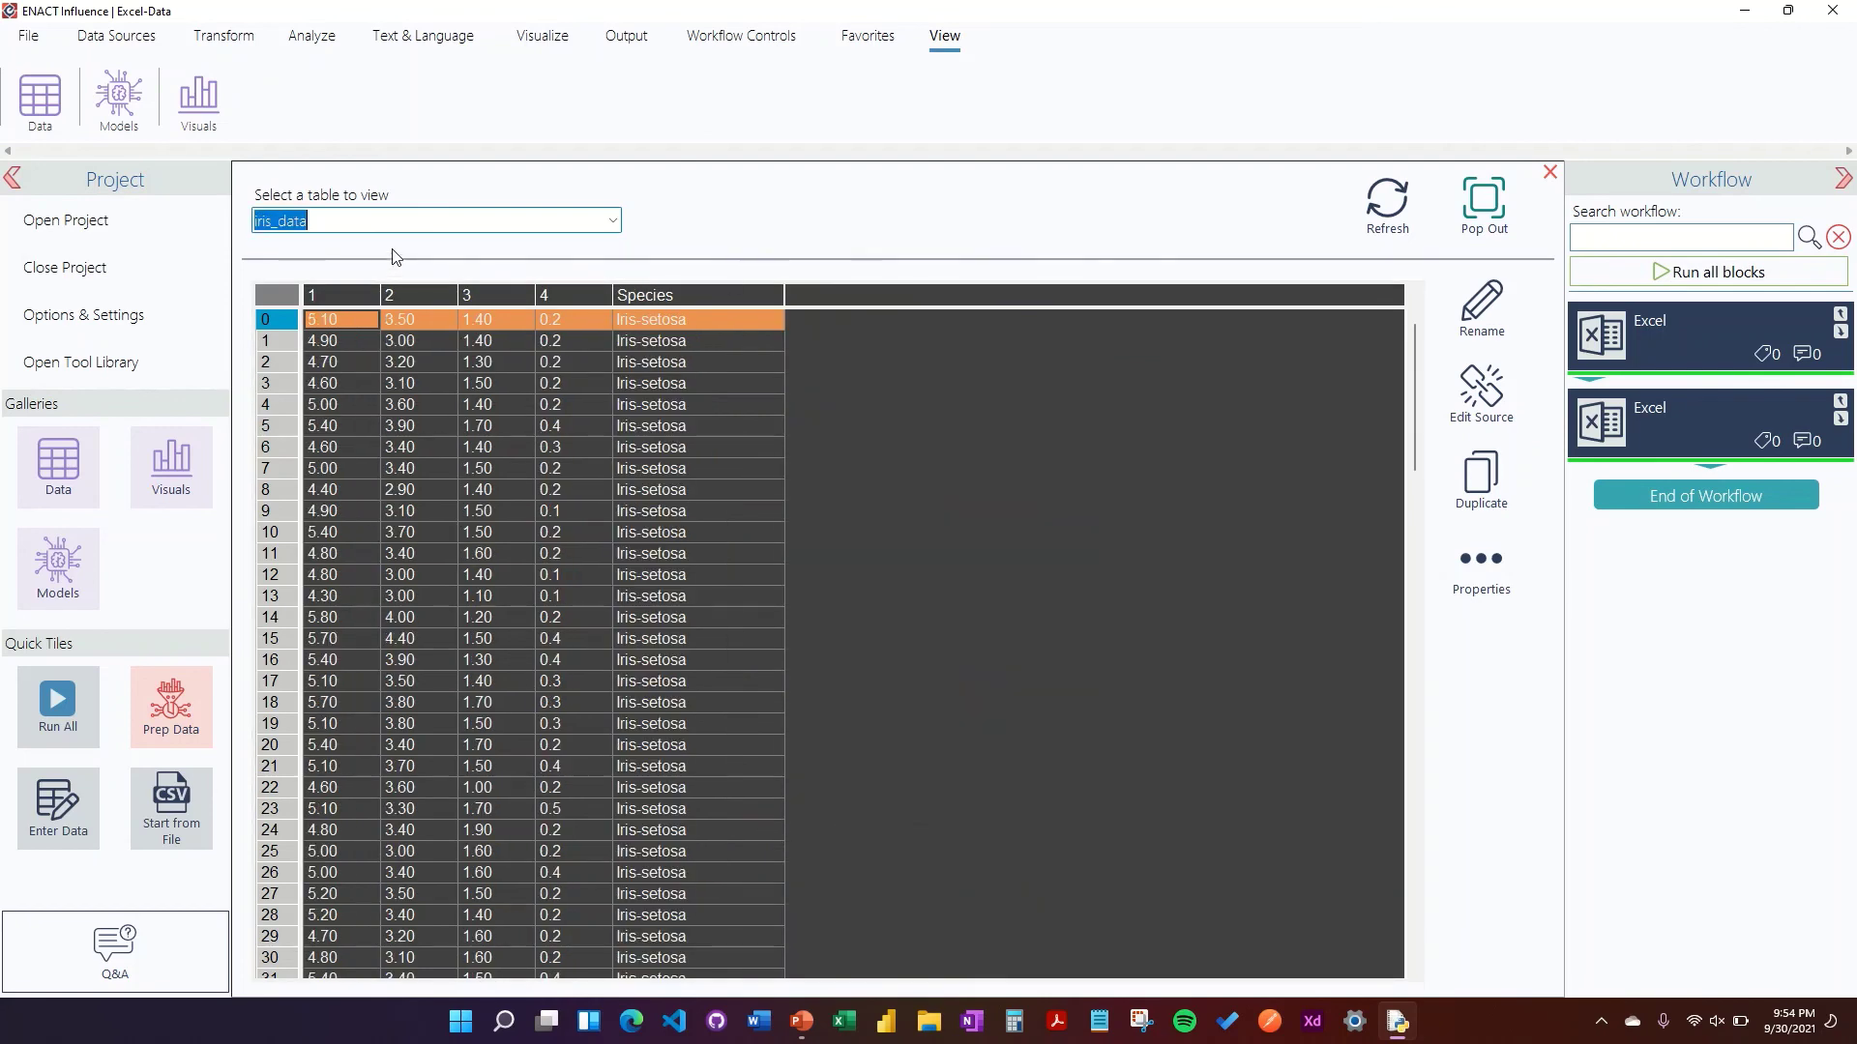
{"action": "scroll", "coordinate": [618, 322], "scroll_direction": "up", "scroll_amount": 1}
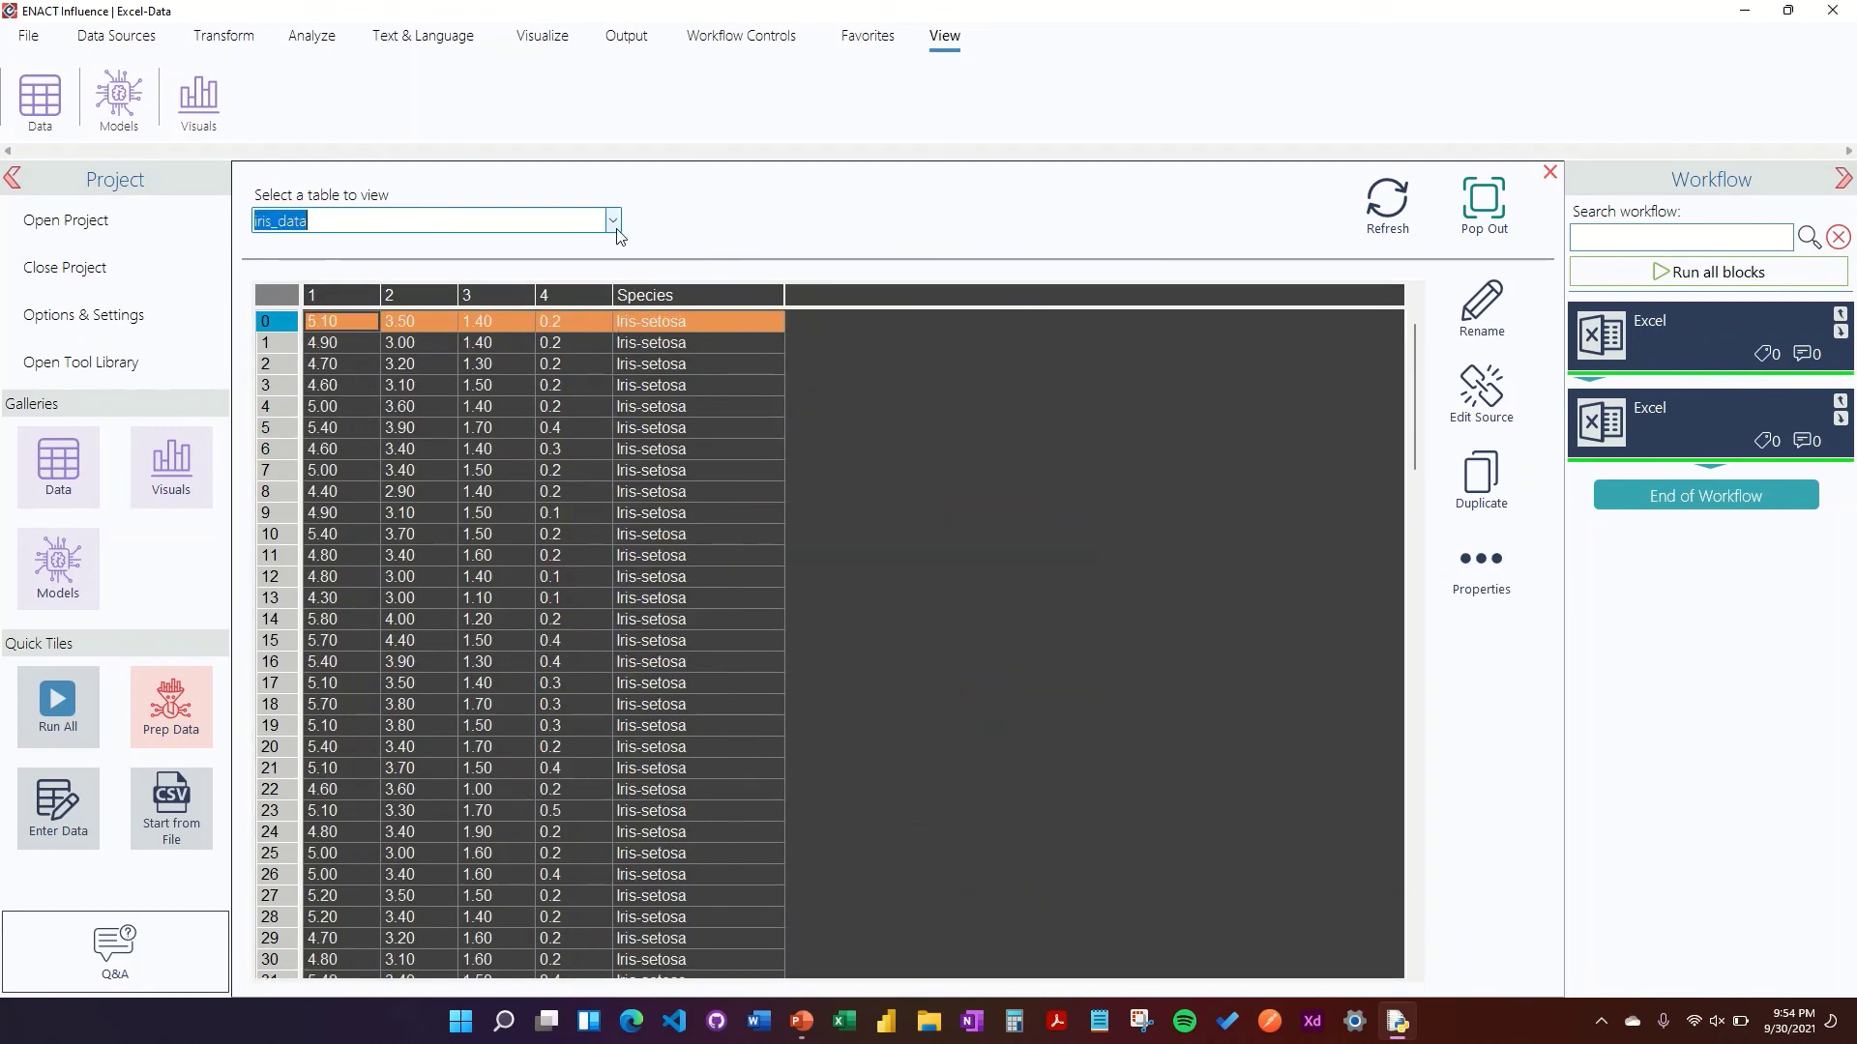
{"action": "left_click", "coordinate": [822, 228]}
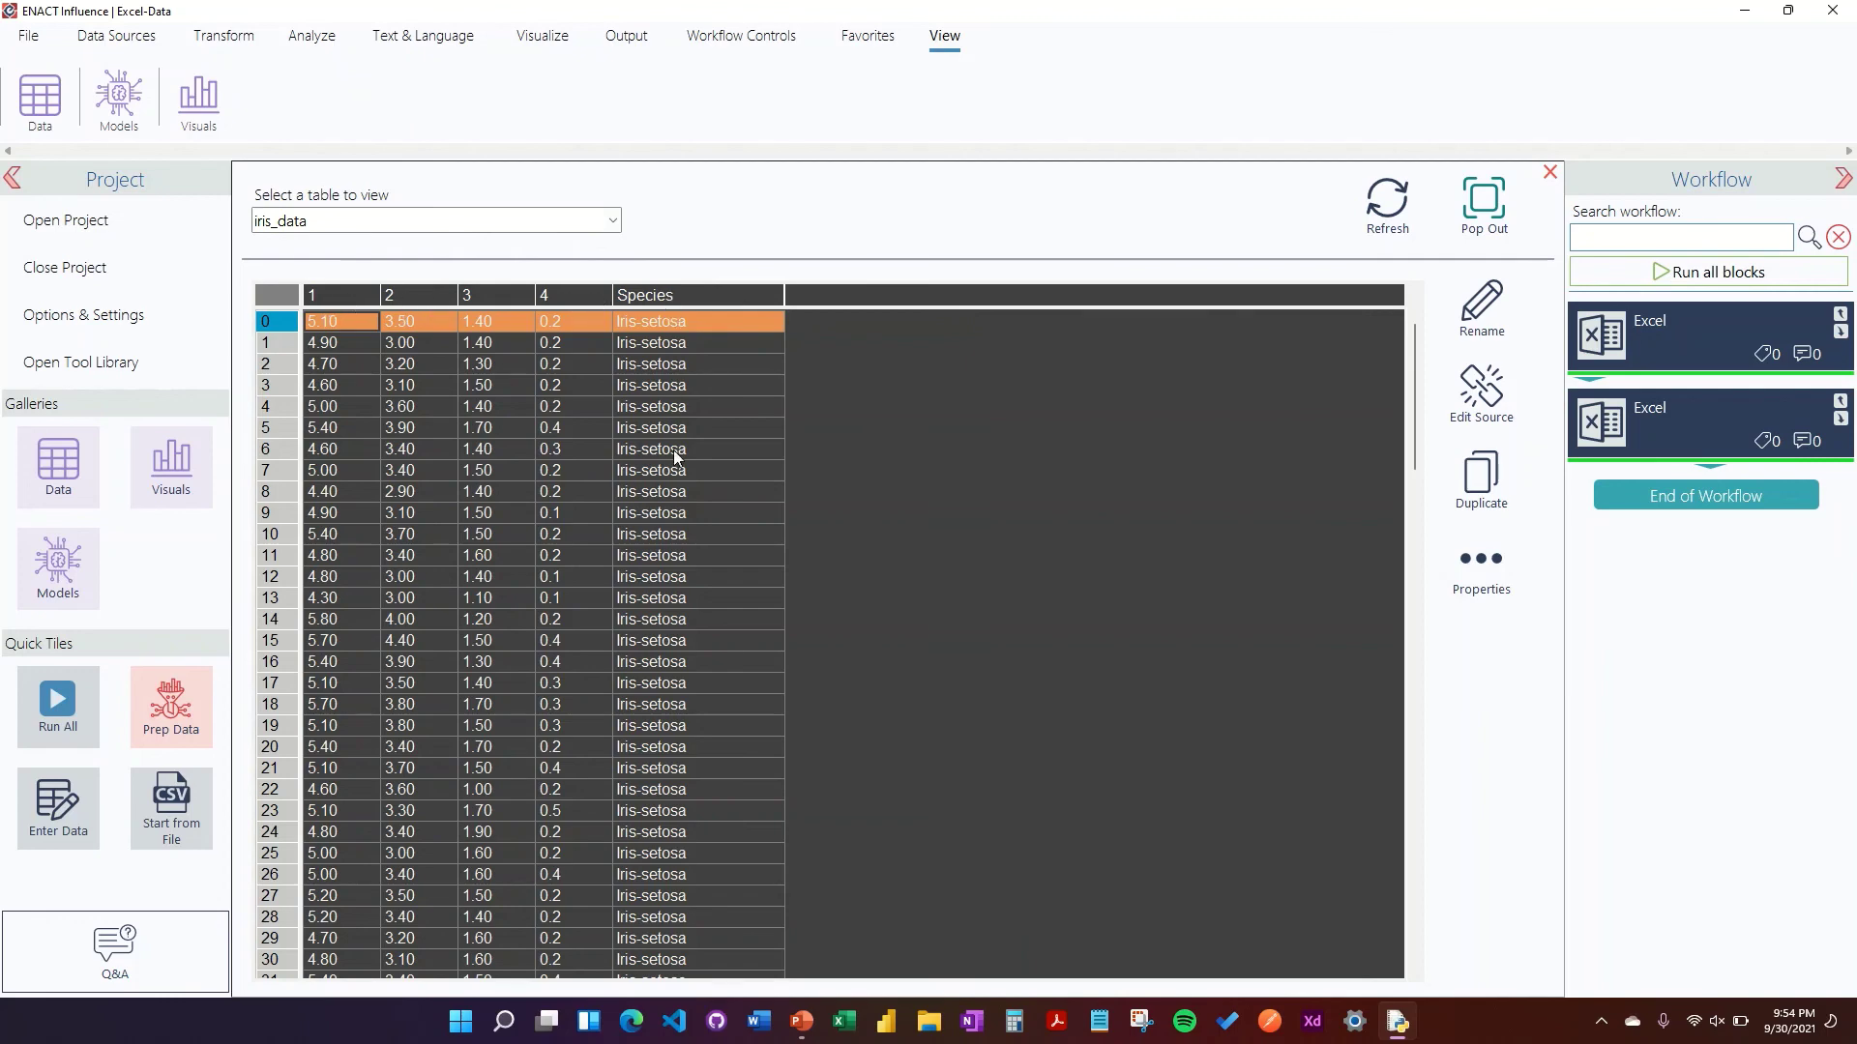
Step: Switch the data view back to the diabetes_data table
{"action": "left_click", "coordinate": [613, 221]}
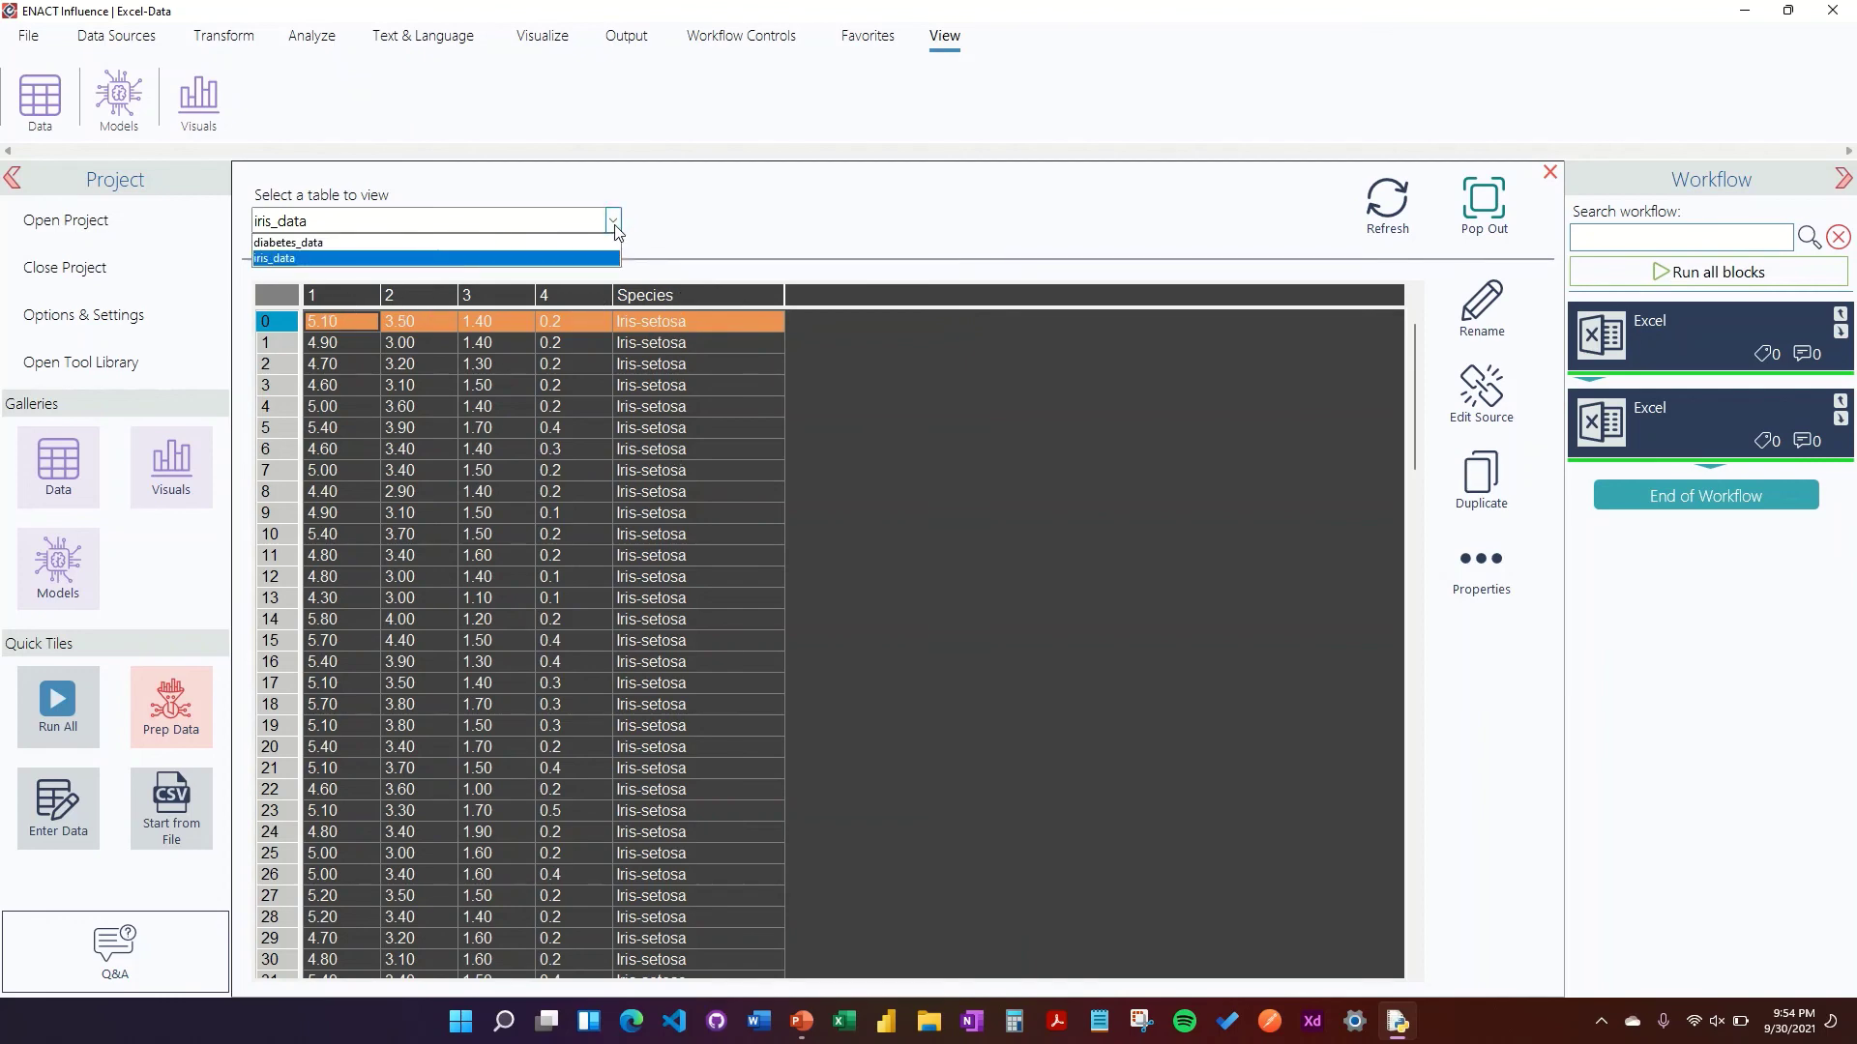
{"action": "left_click", "coordinate": [306, 243]}
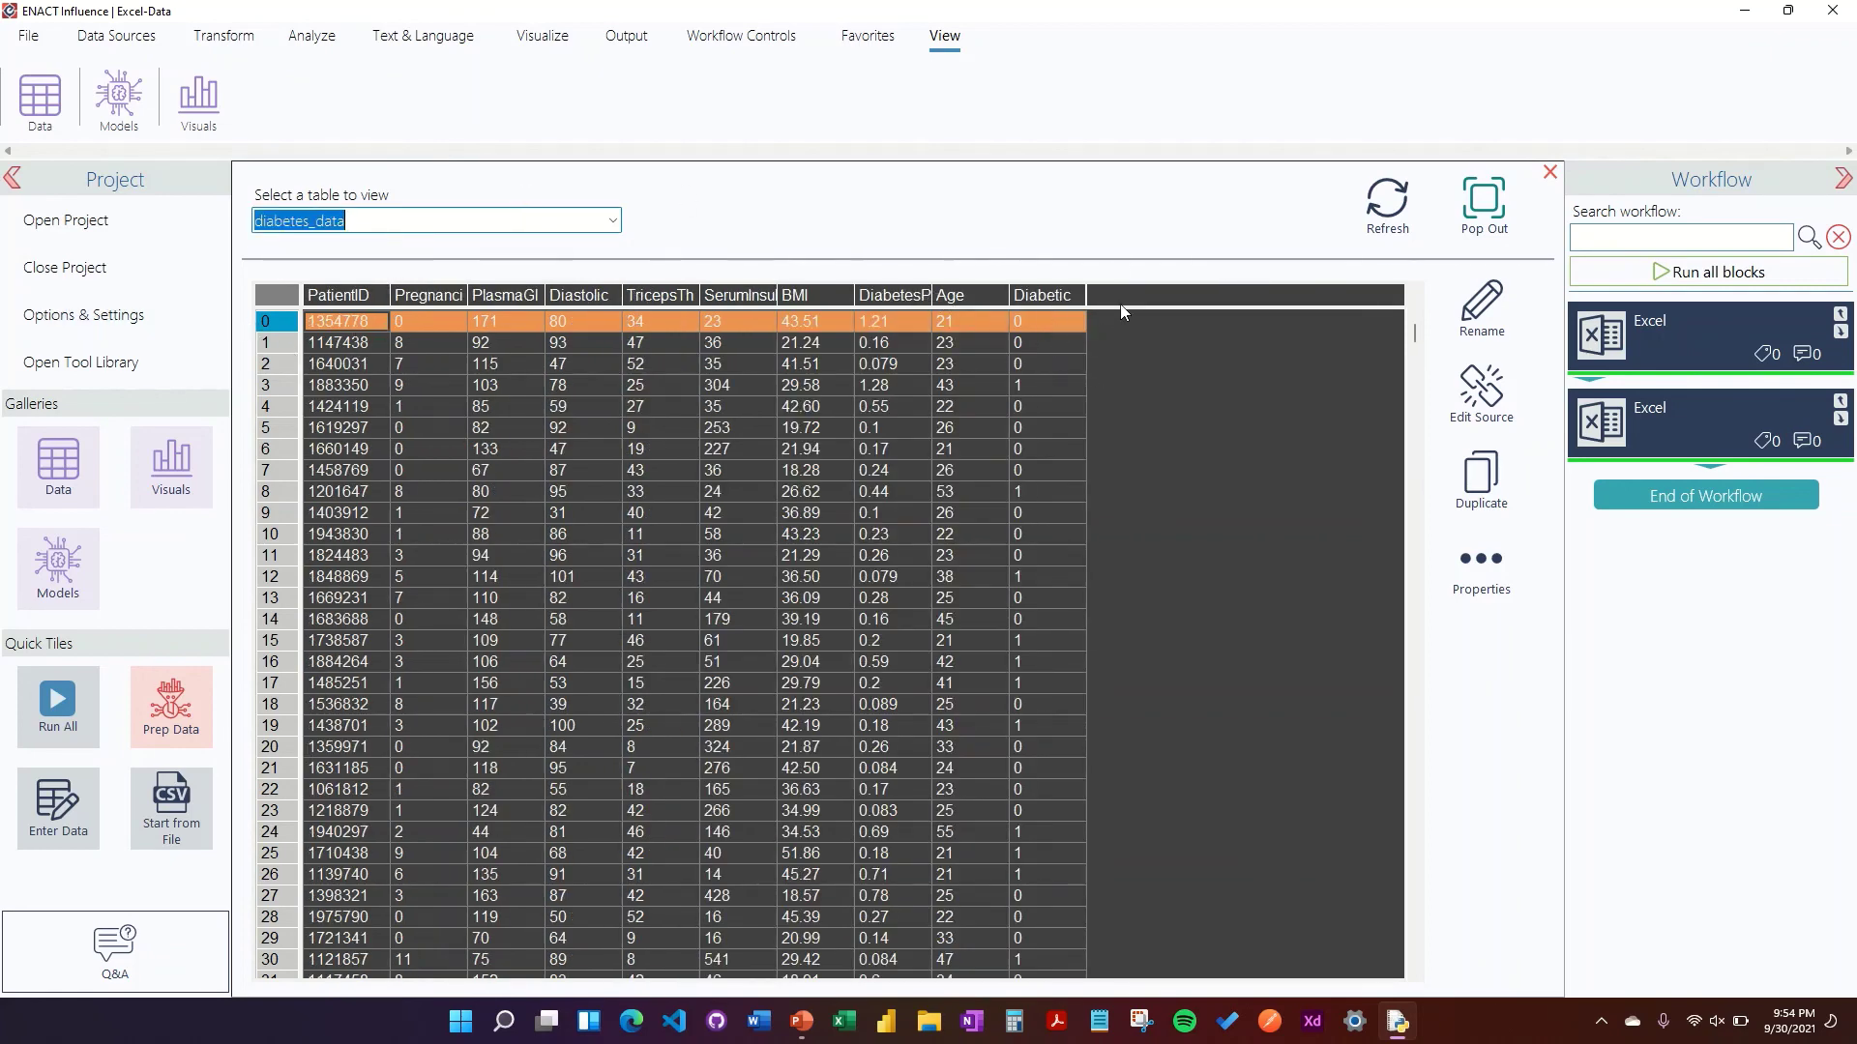
{"action": "left_click", "coordinate": [1106, 236]}
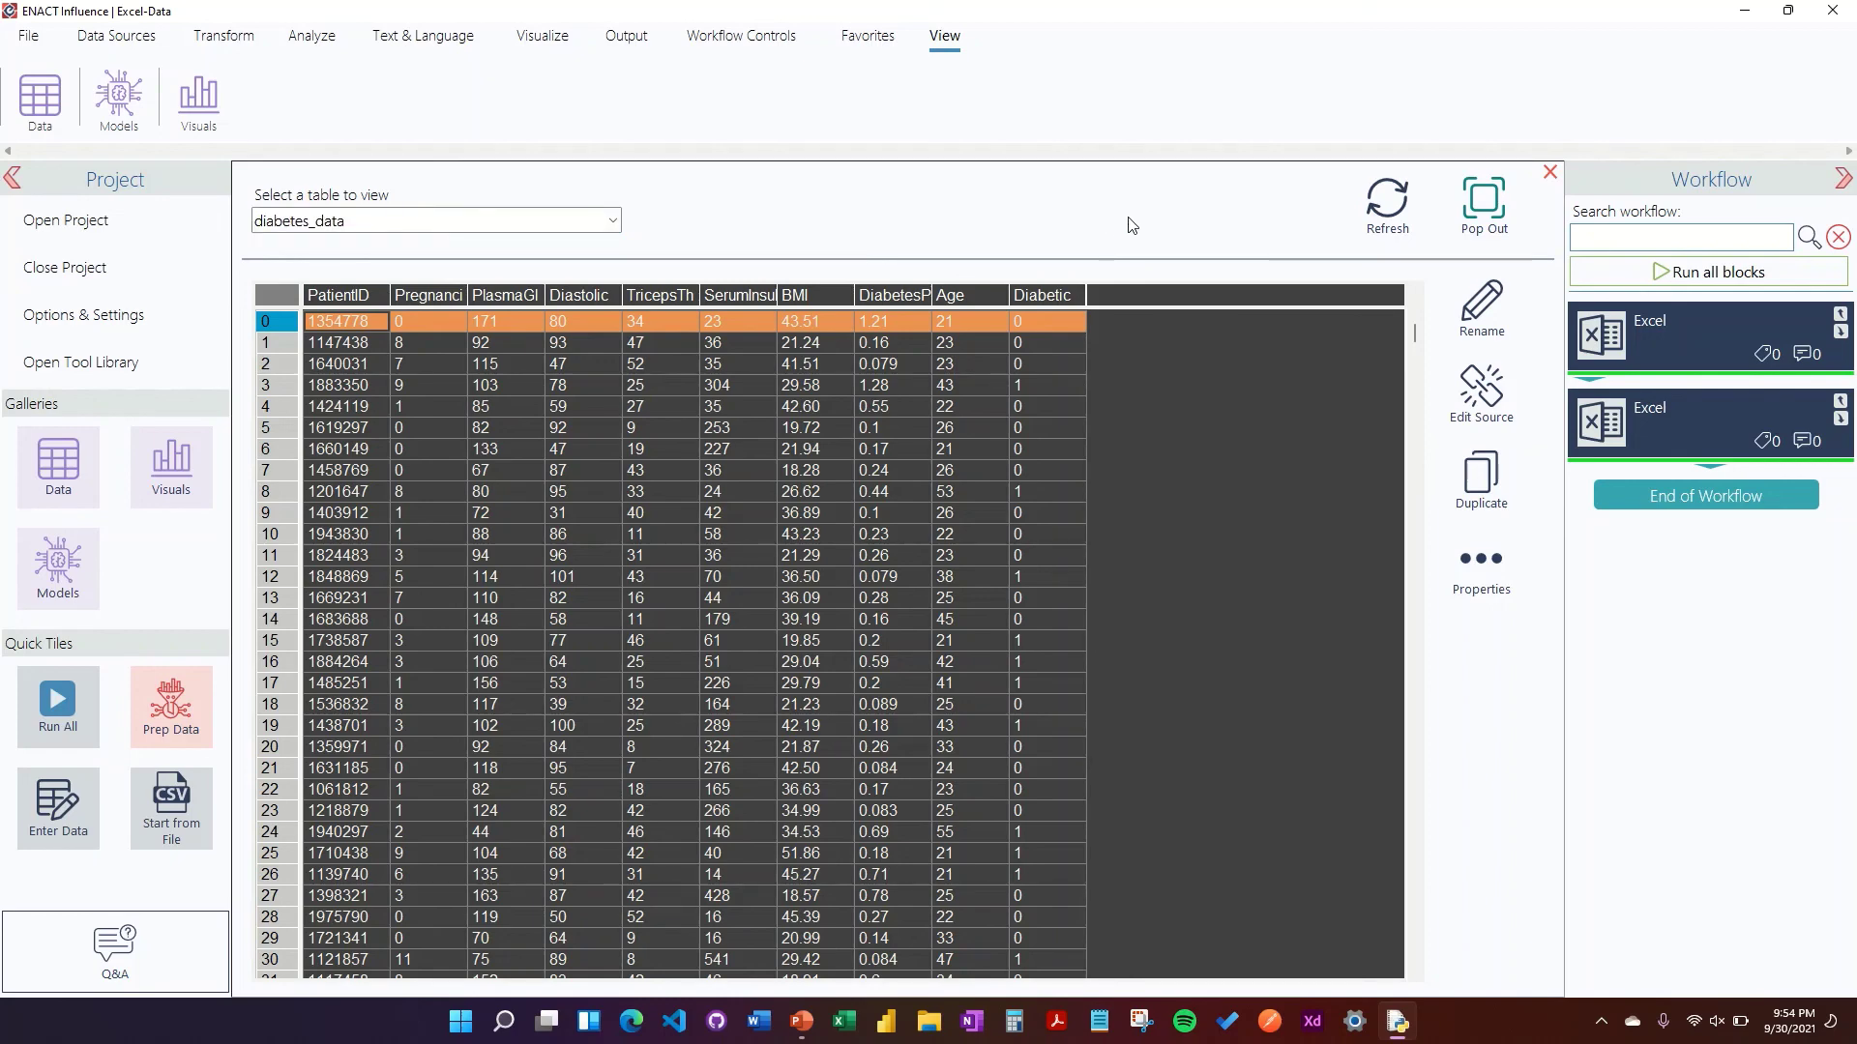